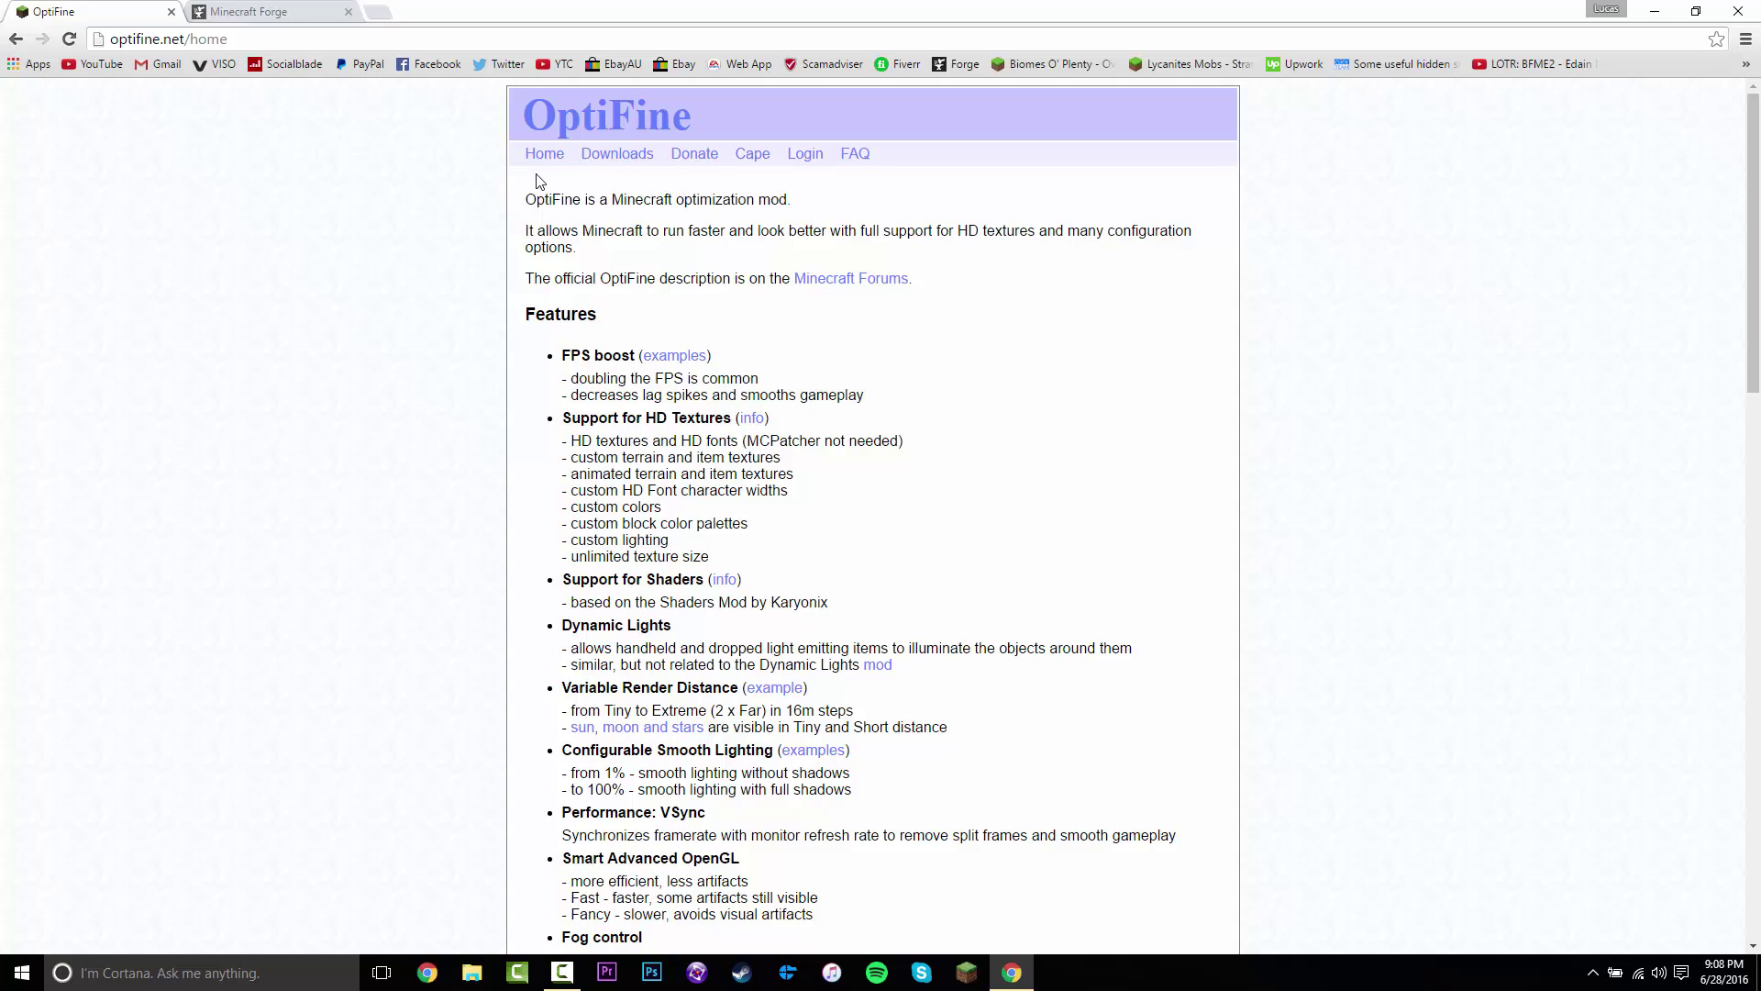
Step: Read the OptiFine home page intro and its first listed features
{"action": "scroll", "coordinate": [574, 470], "scroll_direction": "down", "scroll_amount": 3}
{"action": "scroll", "coordinate": [550, 275], "scroll_direction": "up", "scroll_amount": 3}
{"action": "left_click_drag", "start_coordinate": [492, 209], "coordinate": [931, 459]}
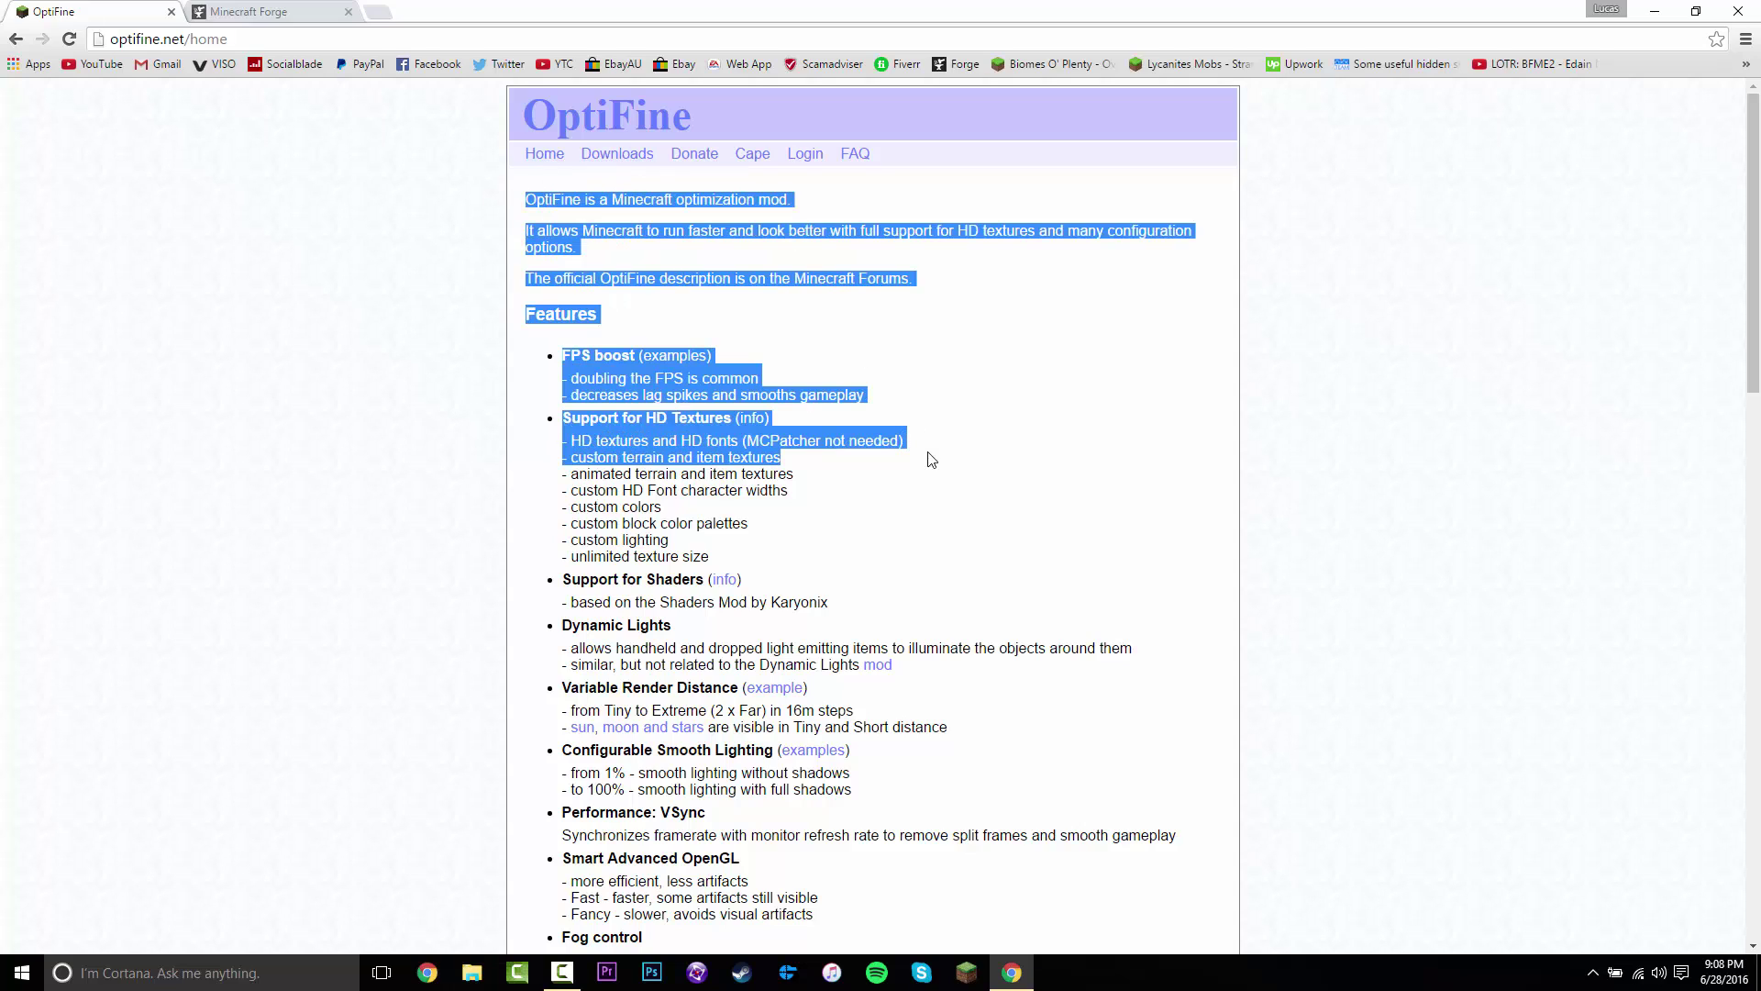
{"action": "left_click", "coordinate": [566, 354]}
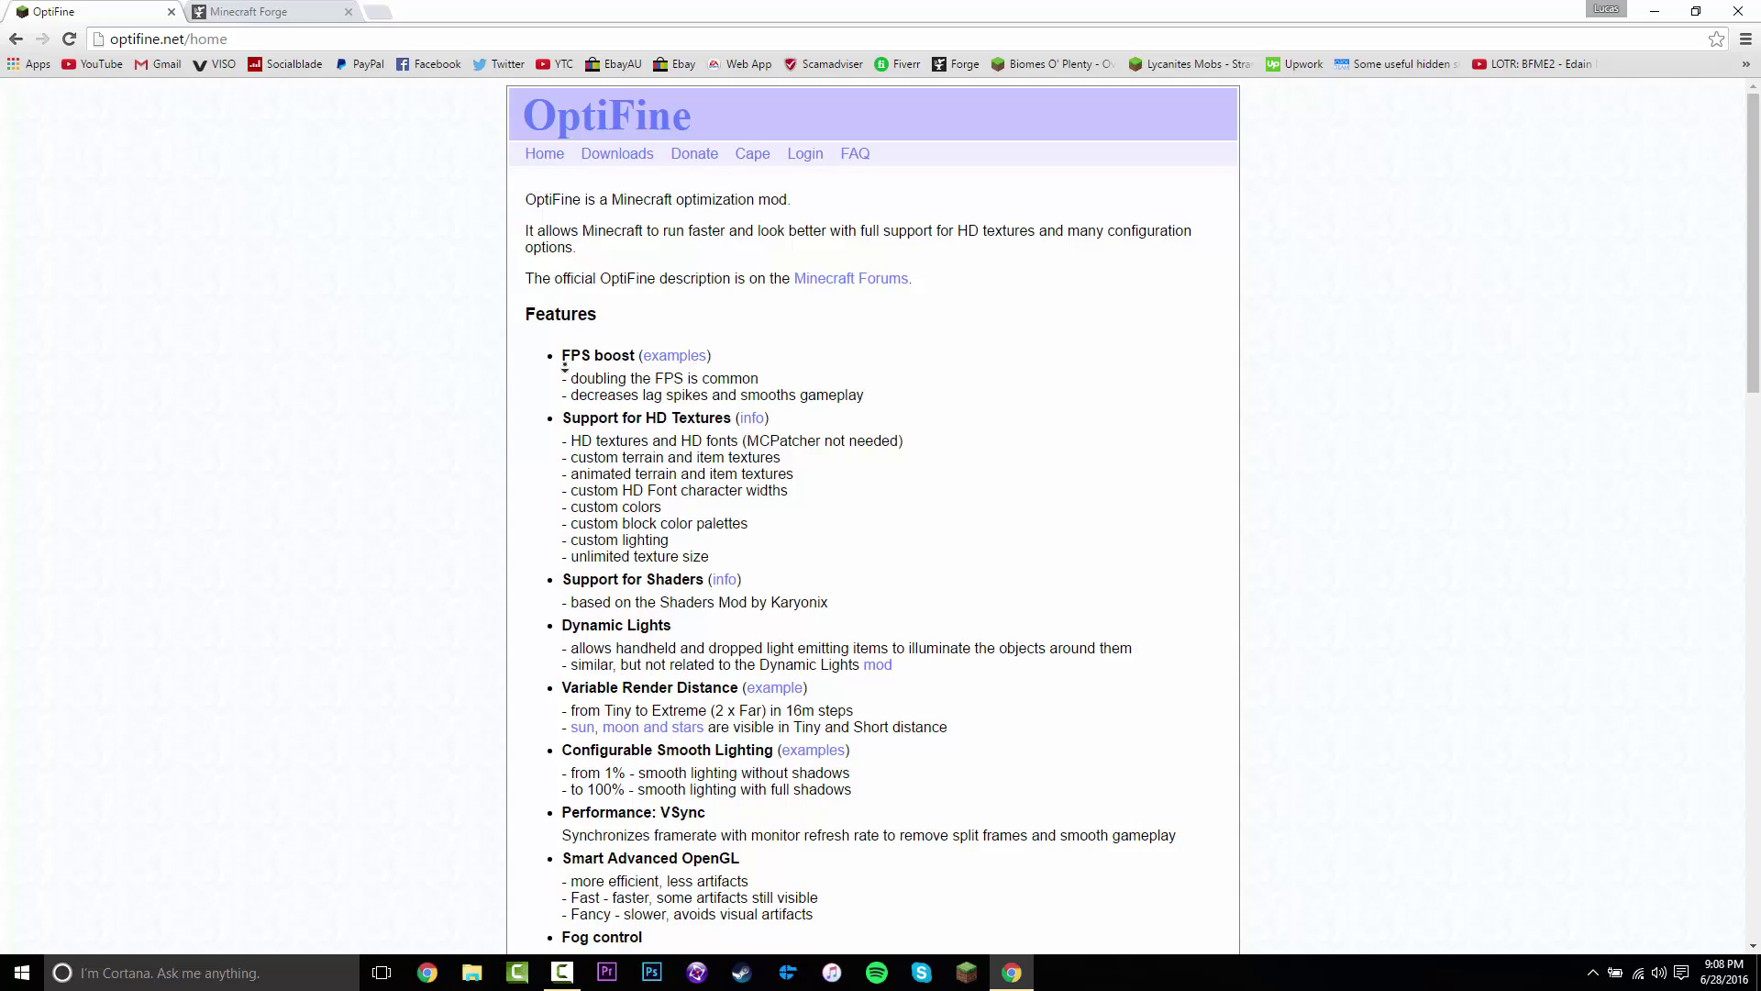
Step: Skim the rest of the feature list, then bring up the Minecraft Forge 1.10 downloads page
{"action": "scroll", "coordinate": [566, 367], "scroll_direction": "down", "scroll_amount": 9}
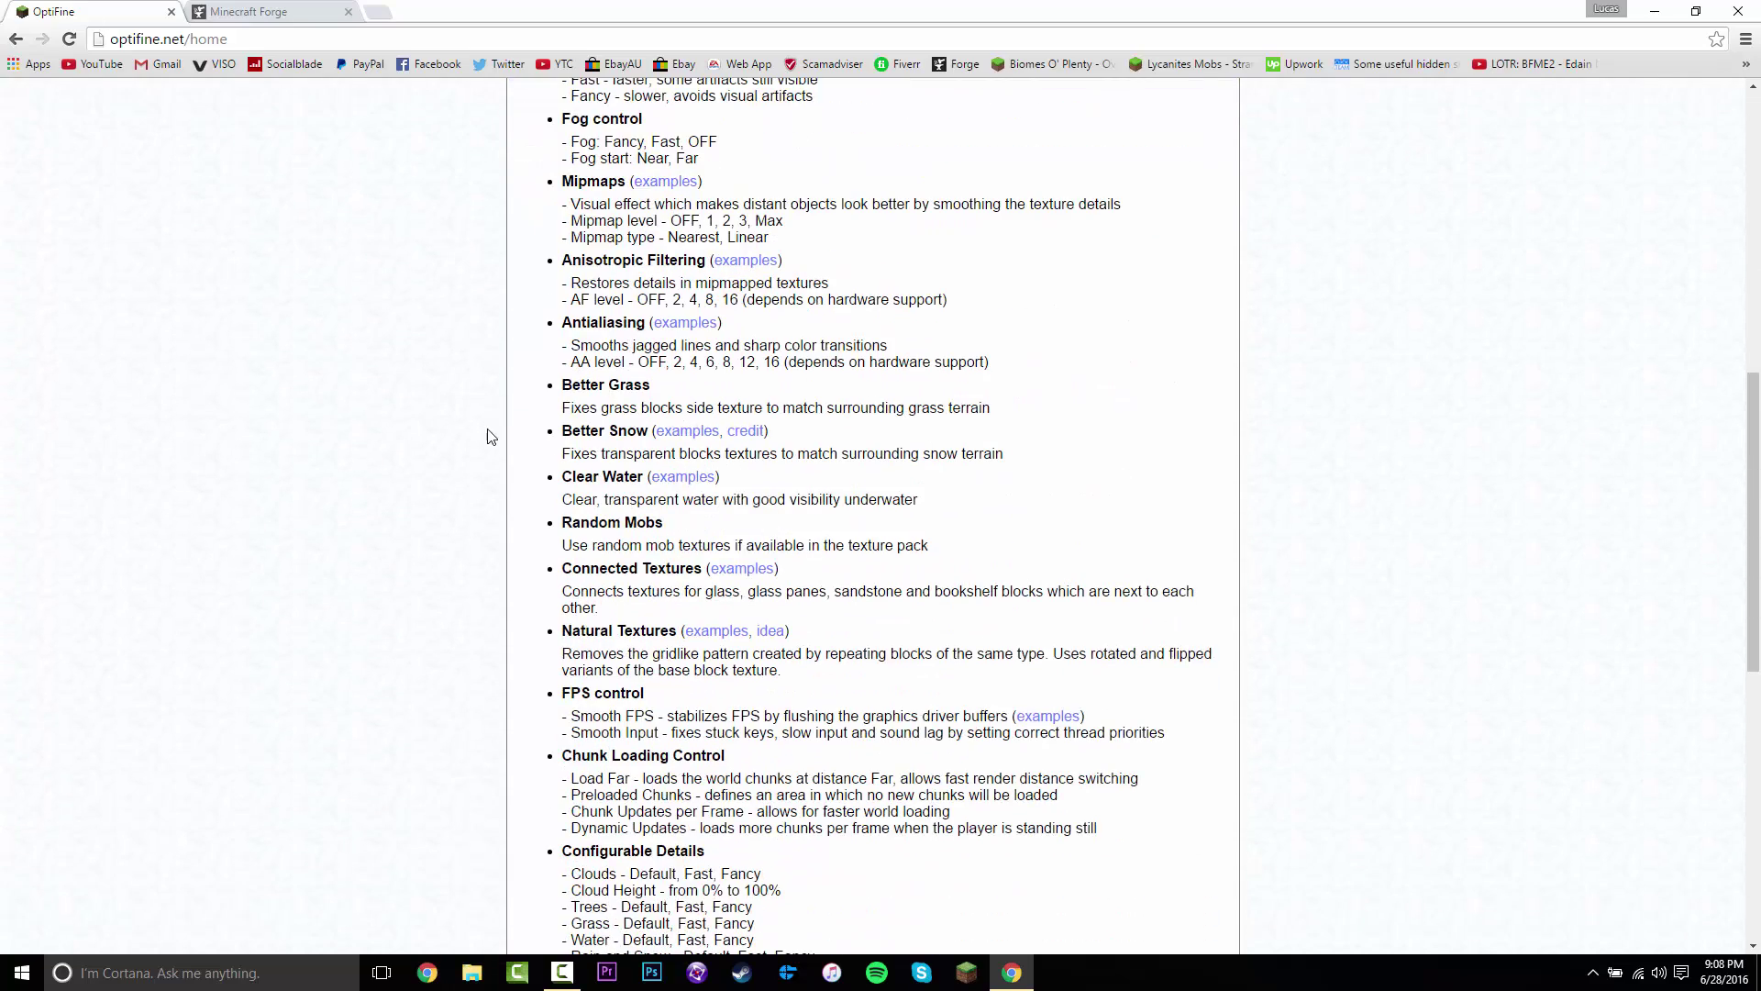
{"action": "scroll", "coordinate": [487, 437], "scroll_direction": "down", "scroll_amount": 2}
{"action": "scroll", "coordinate": [575, 529], "scroll_direction": "up", "scroll_amount": 11}
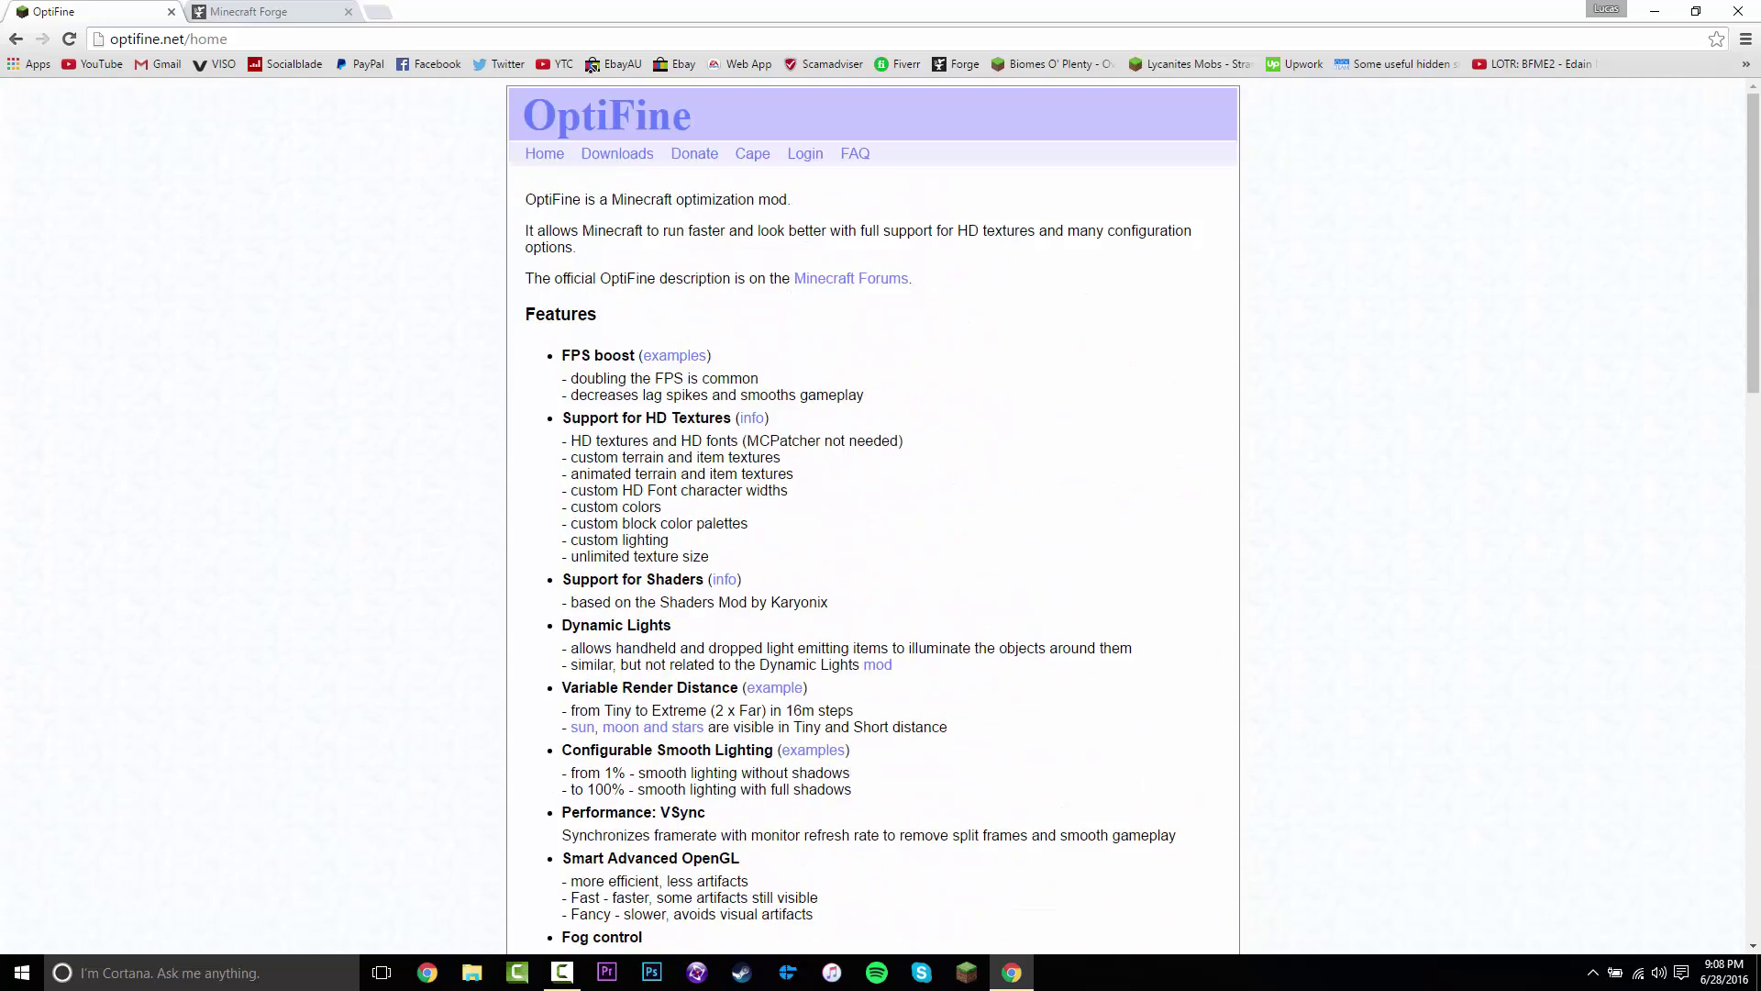
{"action": "left_click", "coordinate": [275, 11]}
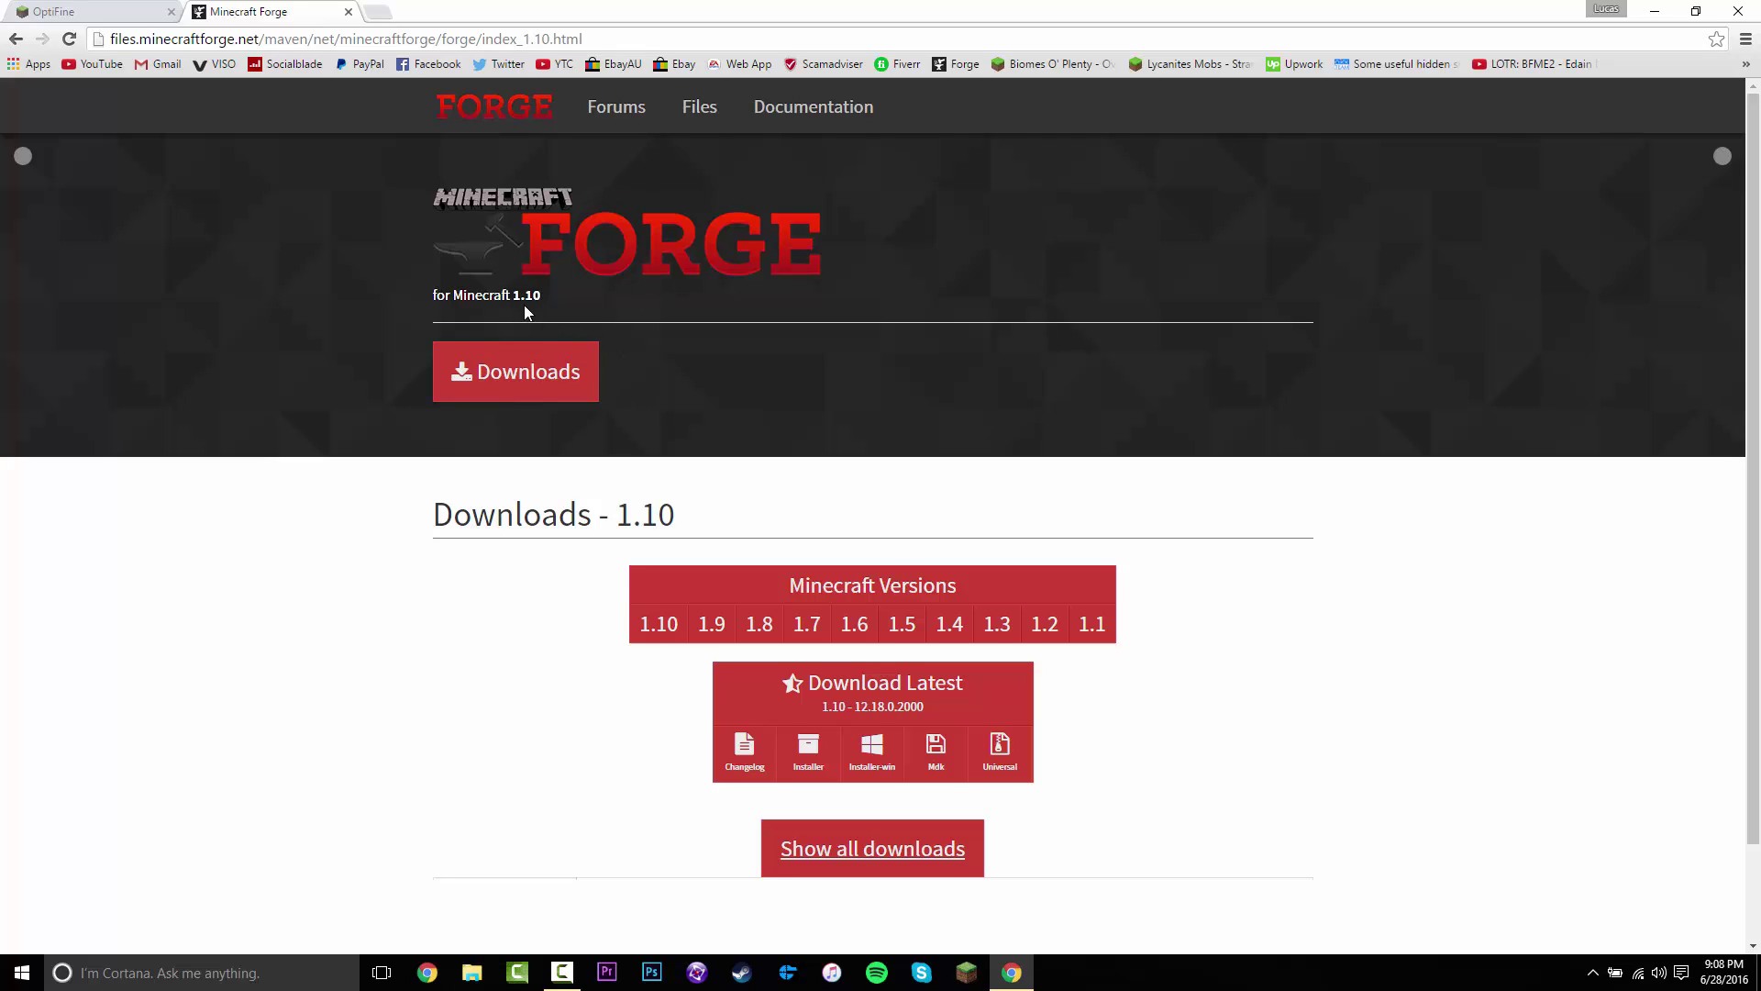
Step: Start the latest Forge 1.10 Windows installer download by skipping the adfoc.us ad, then return to OptiFine
{"action": "left_click", "coordinate": [565, 295]}
{"action": "left_click", "coordinate": [653, 652]}
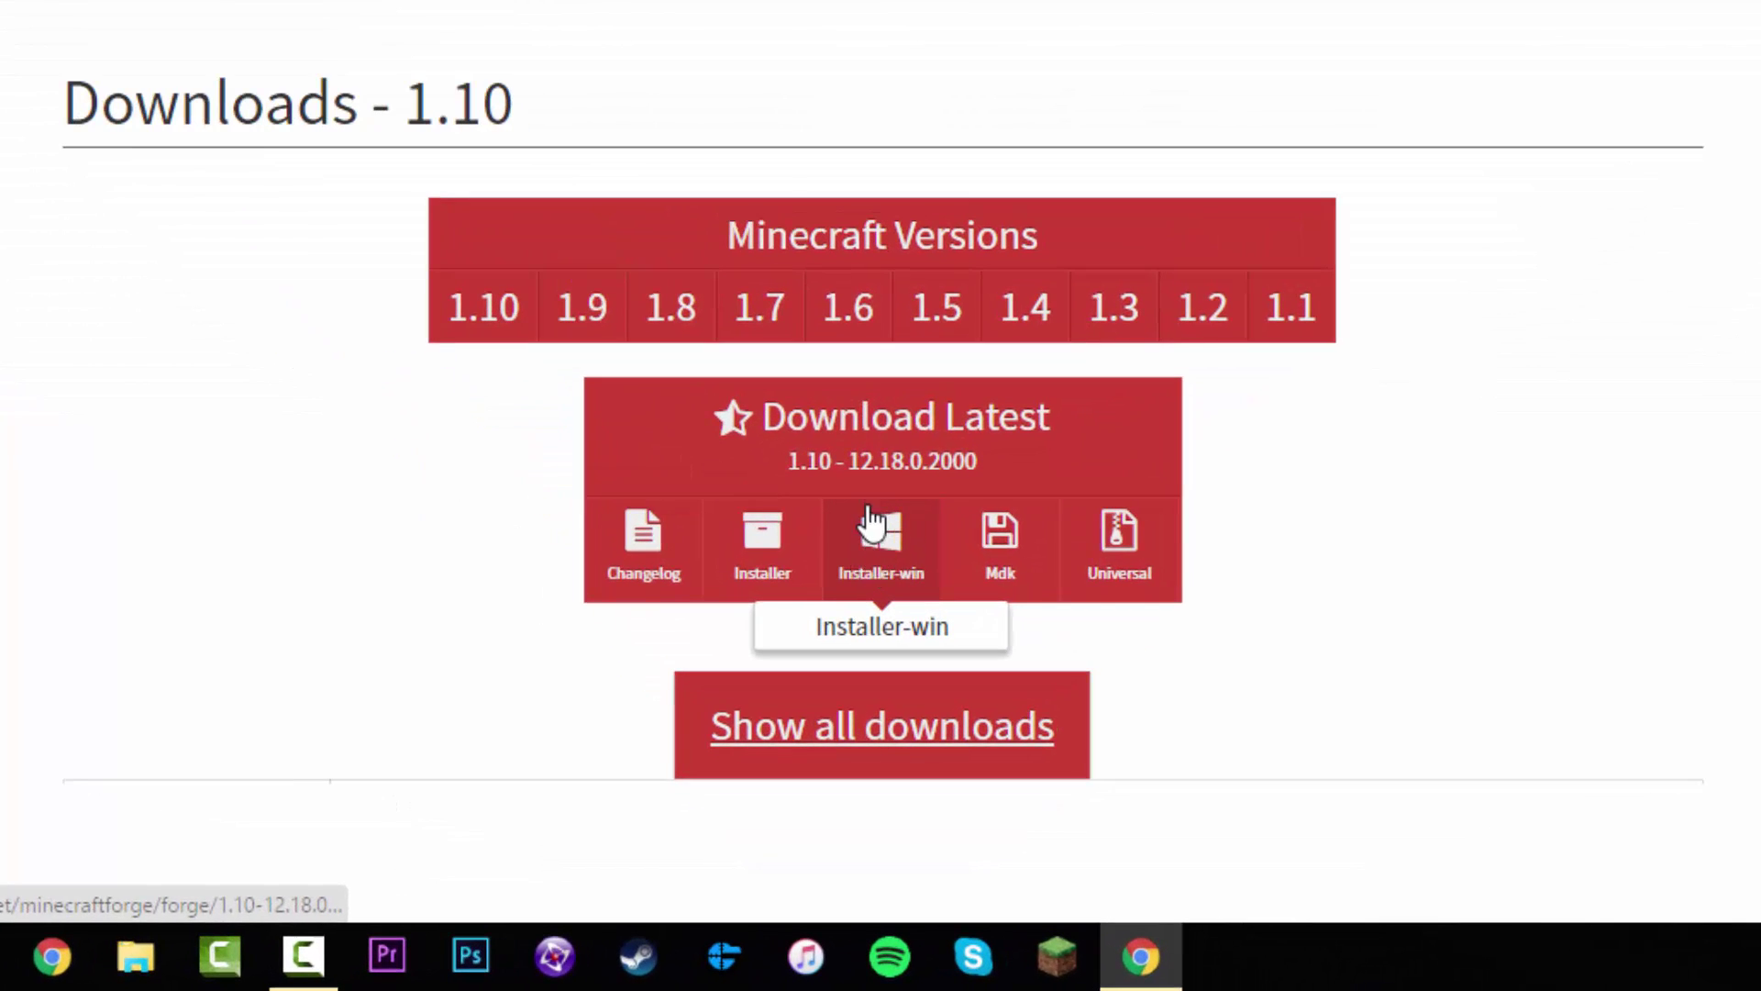
{"action": "left_click", "coordinate": [872, 523]}
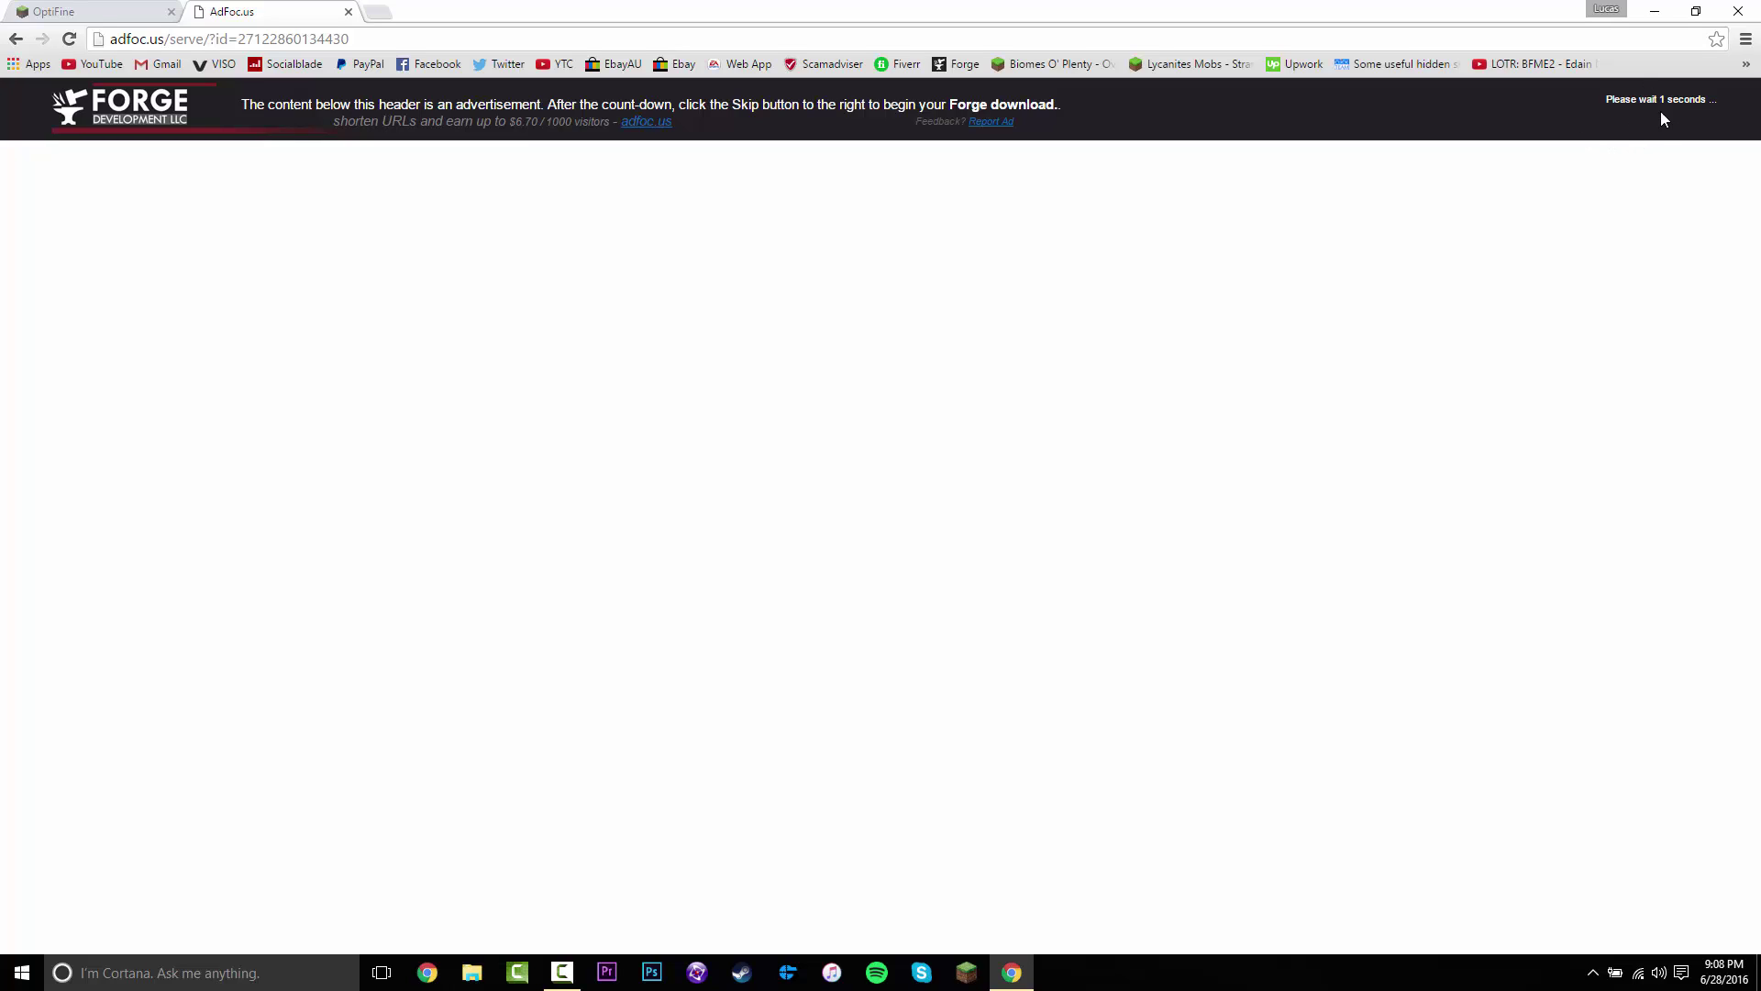
{"action": "left_click", "coordinate": [1638, 114]}
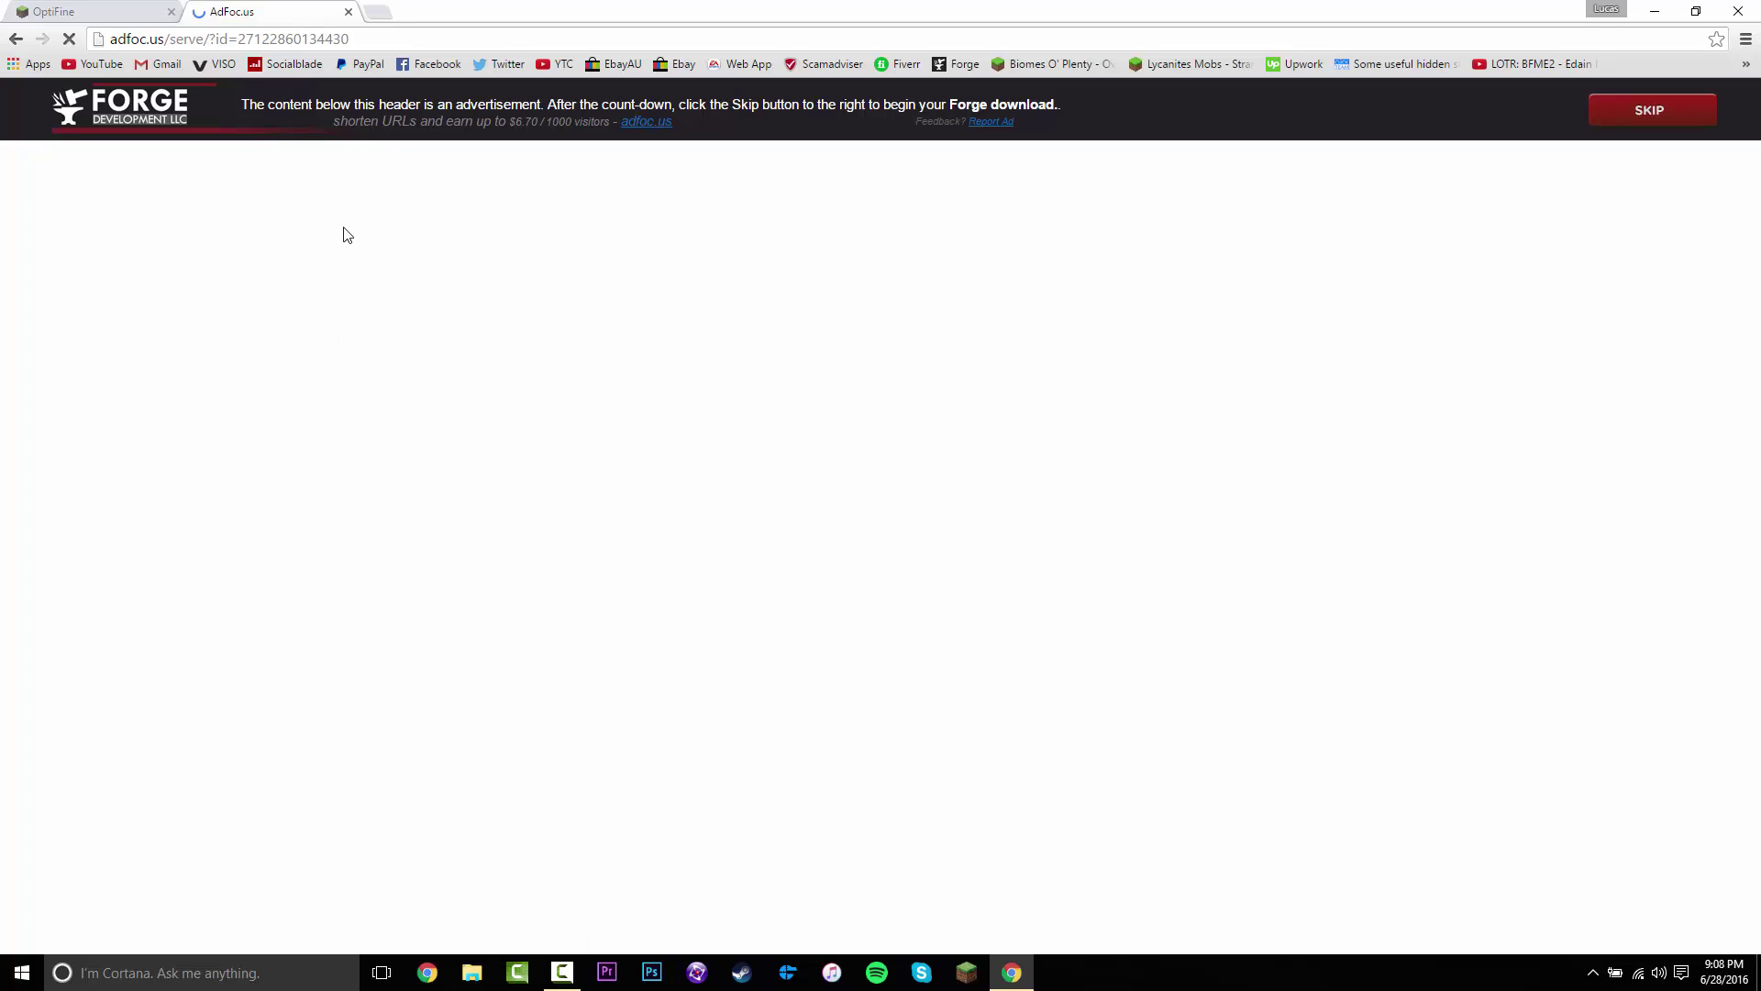
{"action": "left_click", "coordinate": [91, 9]}
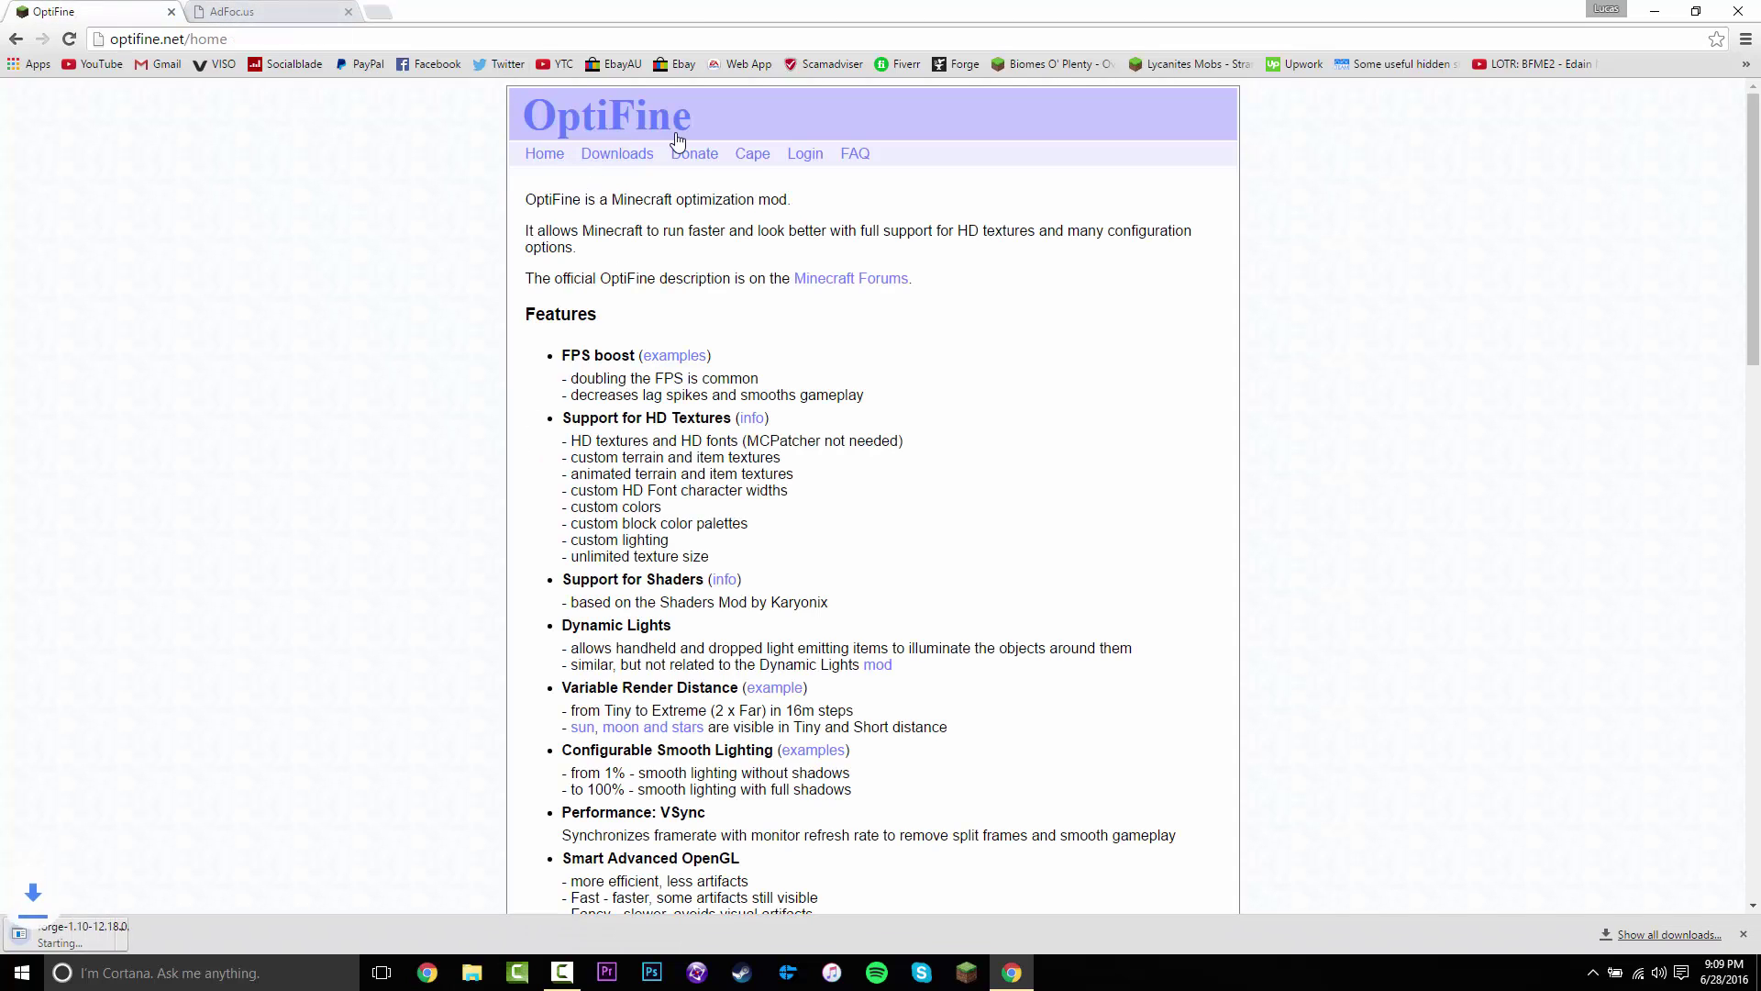
Step: Go to the OptiFine downloads page and look over the Minecraft 1.10 releases
{"action": "left_click", "coordinate": [599, 161]}
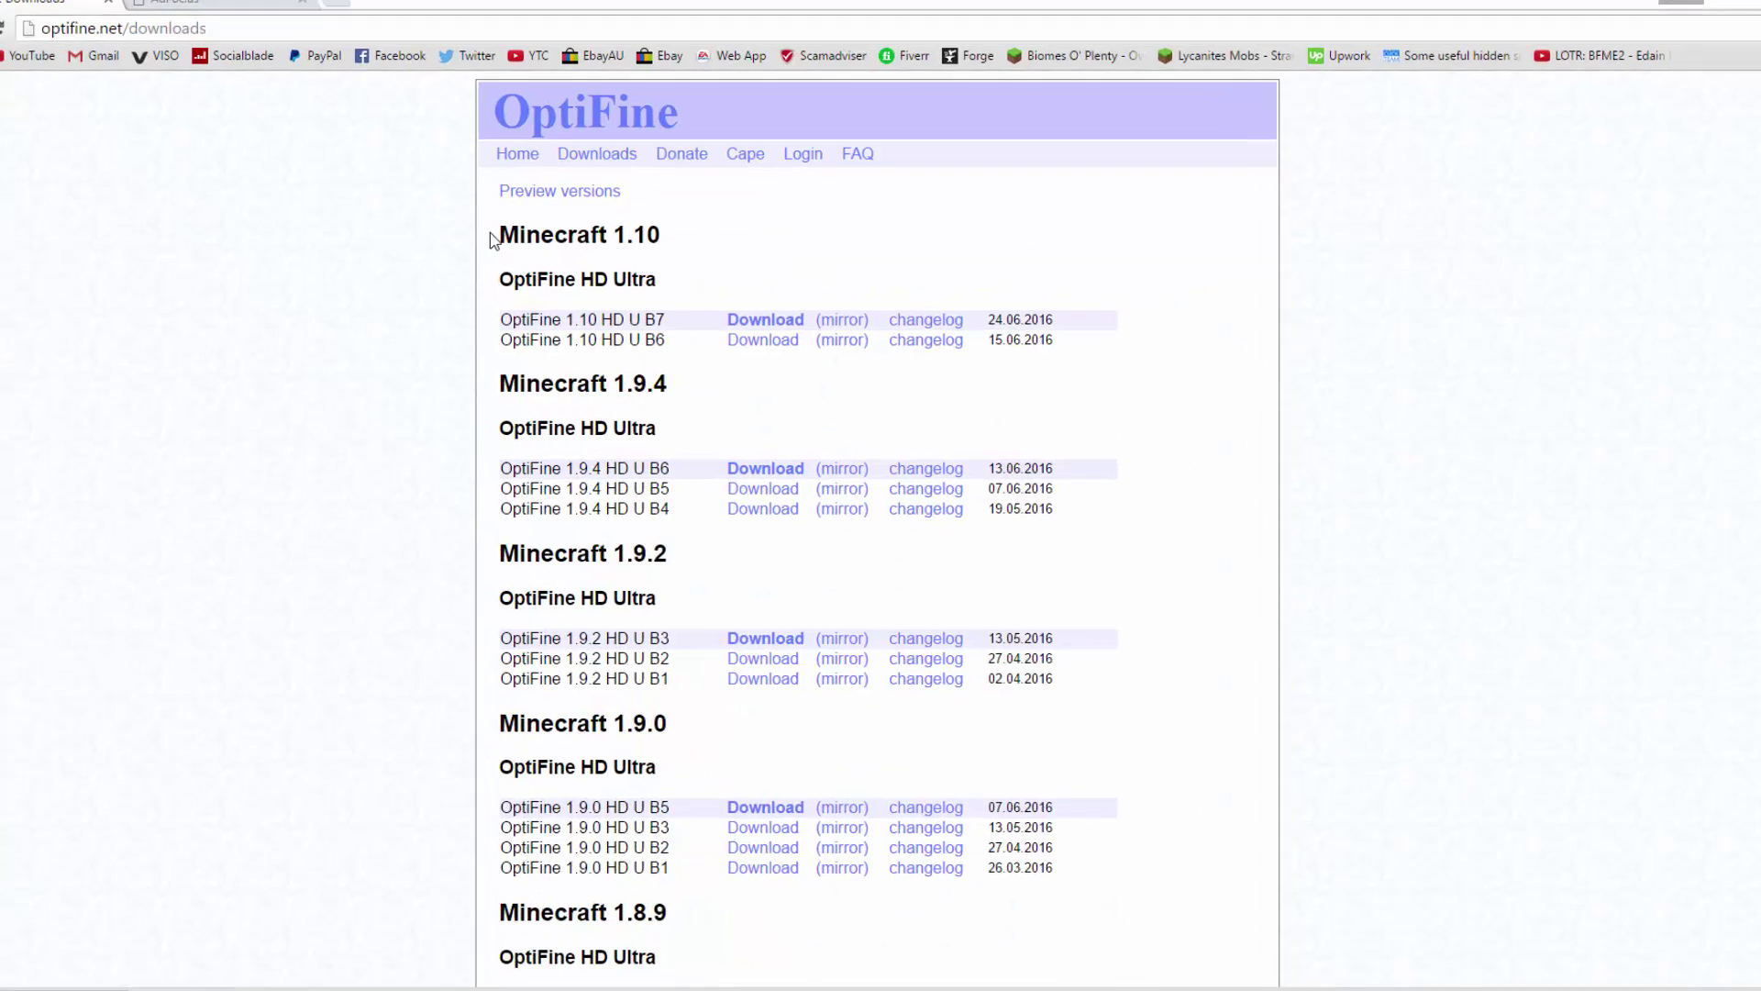
{"action": "left_click_drag", "start_coordinate": [490, 237], "coordinate": [671, 243]}
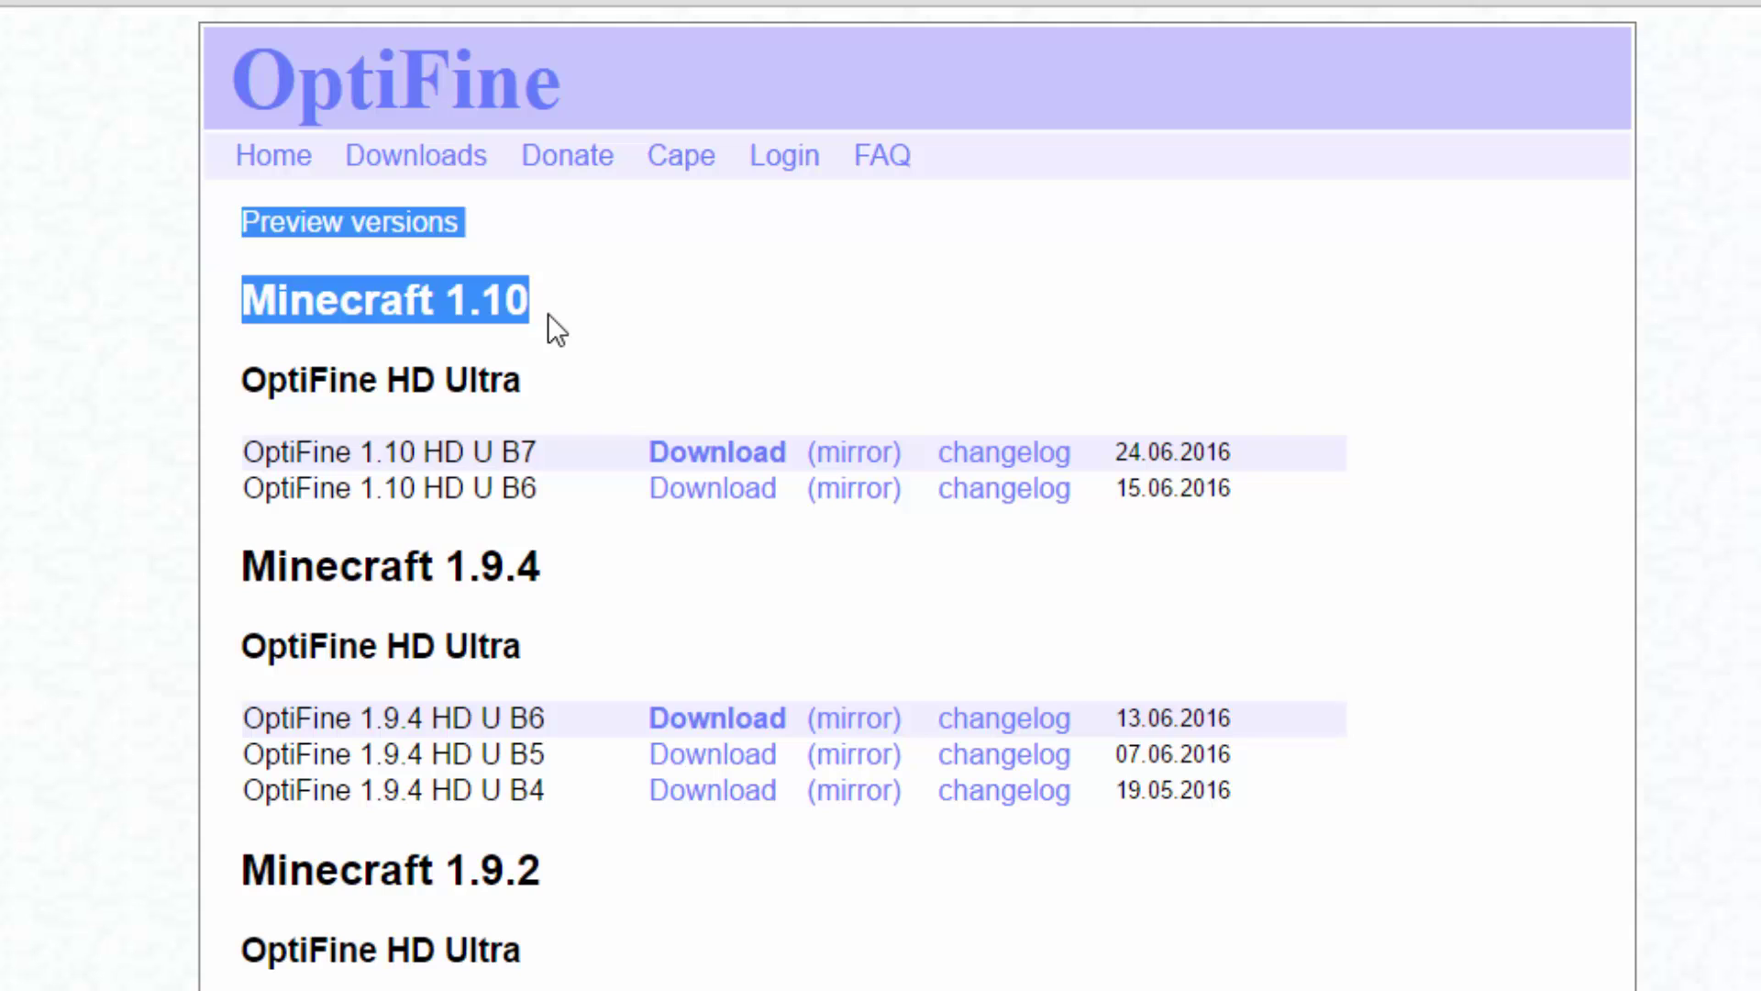
{"action": "left_click", "coordinate": [456, 407]}
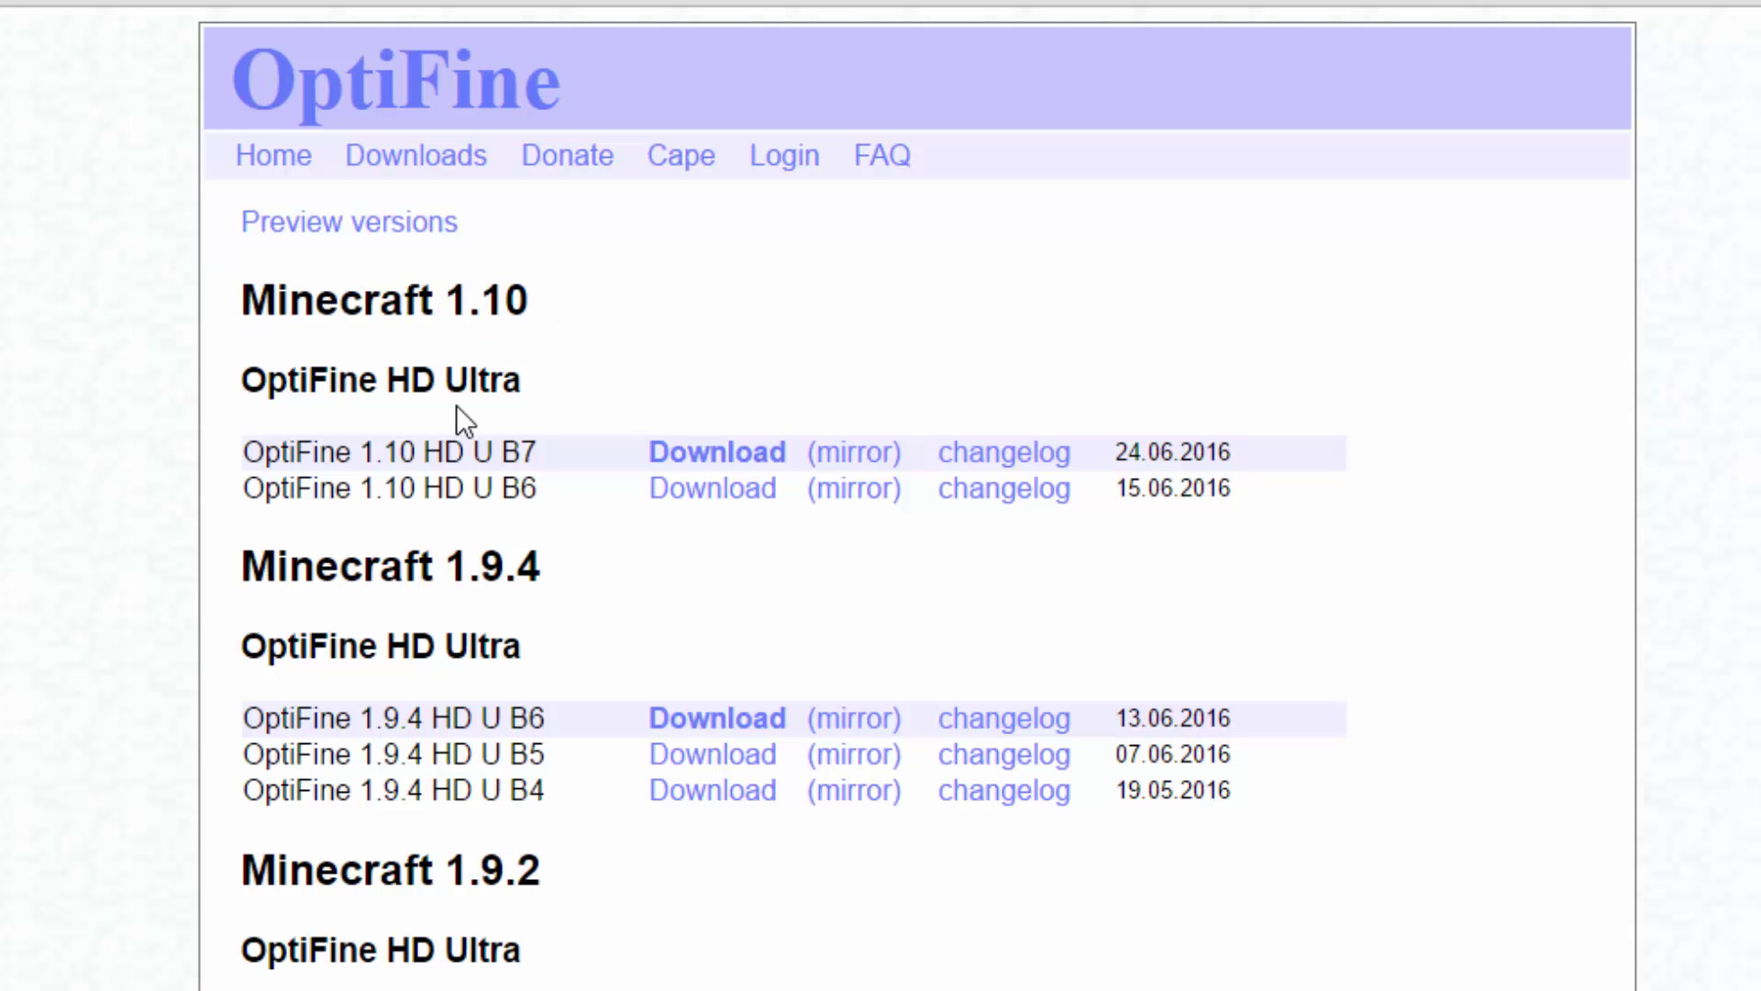
{"action": "left_click_drag", "start_coordinate": [236, 391], "coordinate": [1341, 499]}
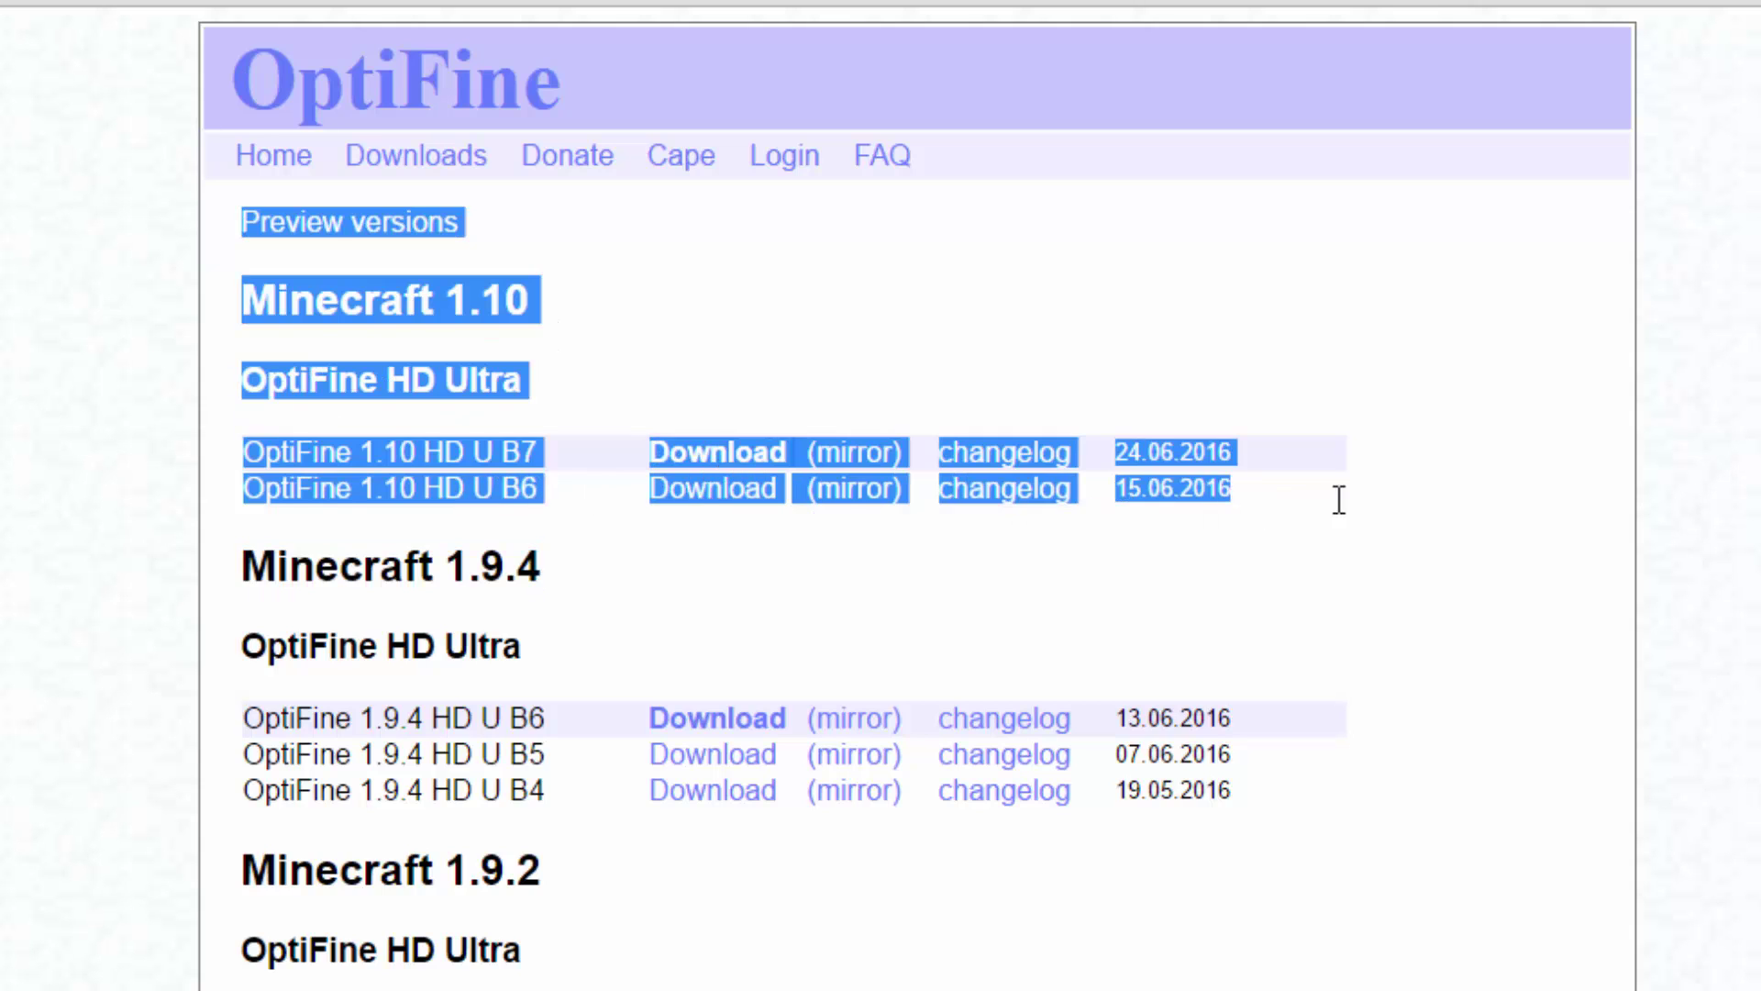
{"action": "left_click", "coordinate": [1282, 519]}
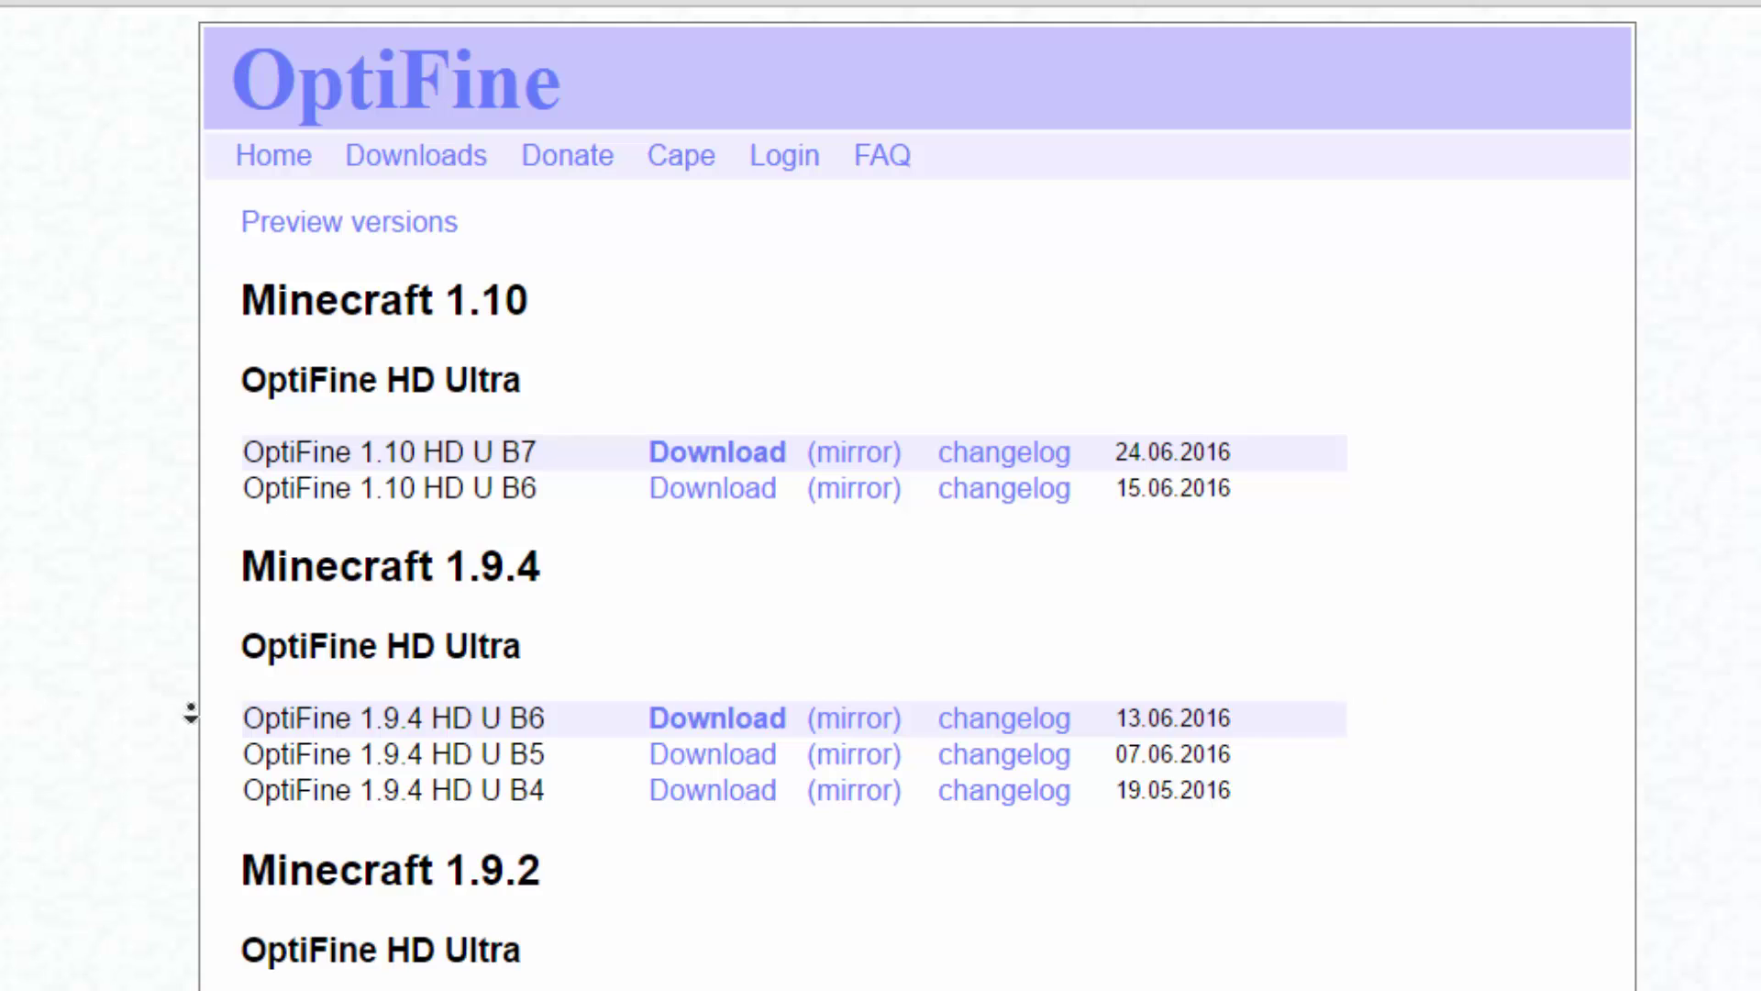
Step: Pick OptiFine 1.10 HD U B7 for download
{"action": "scroll", "coordinate": [271, 563], "scroll_direction": "down", "scroll_amount": 5}
{"action": "scroll", "coordinate": [451, 390], "scroll_direction": "up", "scroll_amount": 5}
{"action": "scroll", "coordinate": [236, 342], "scroll_direction": "down", "scroll_amount": 1}
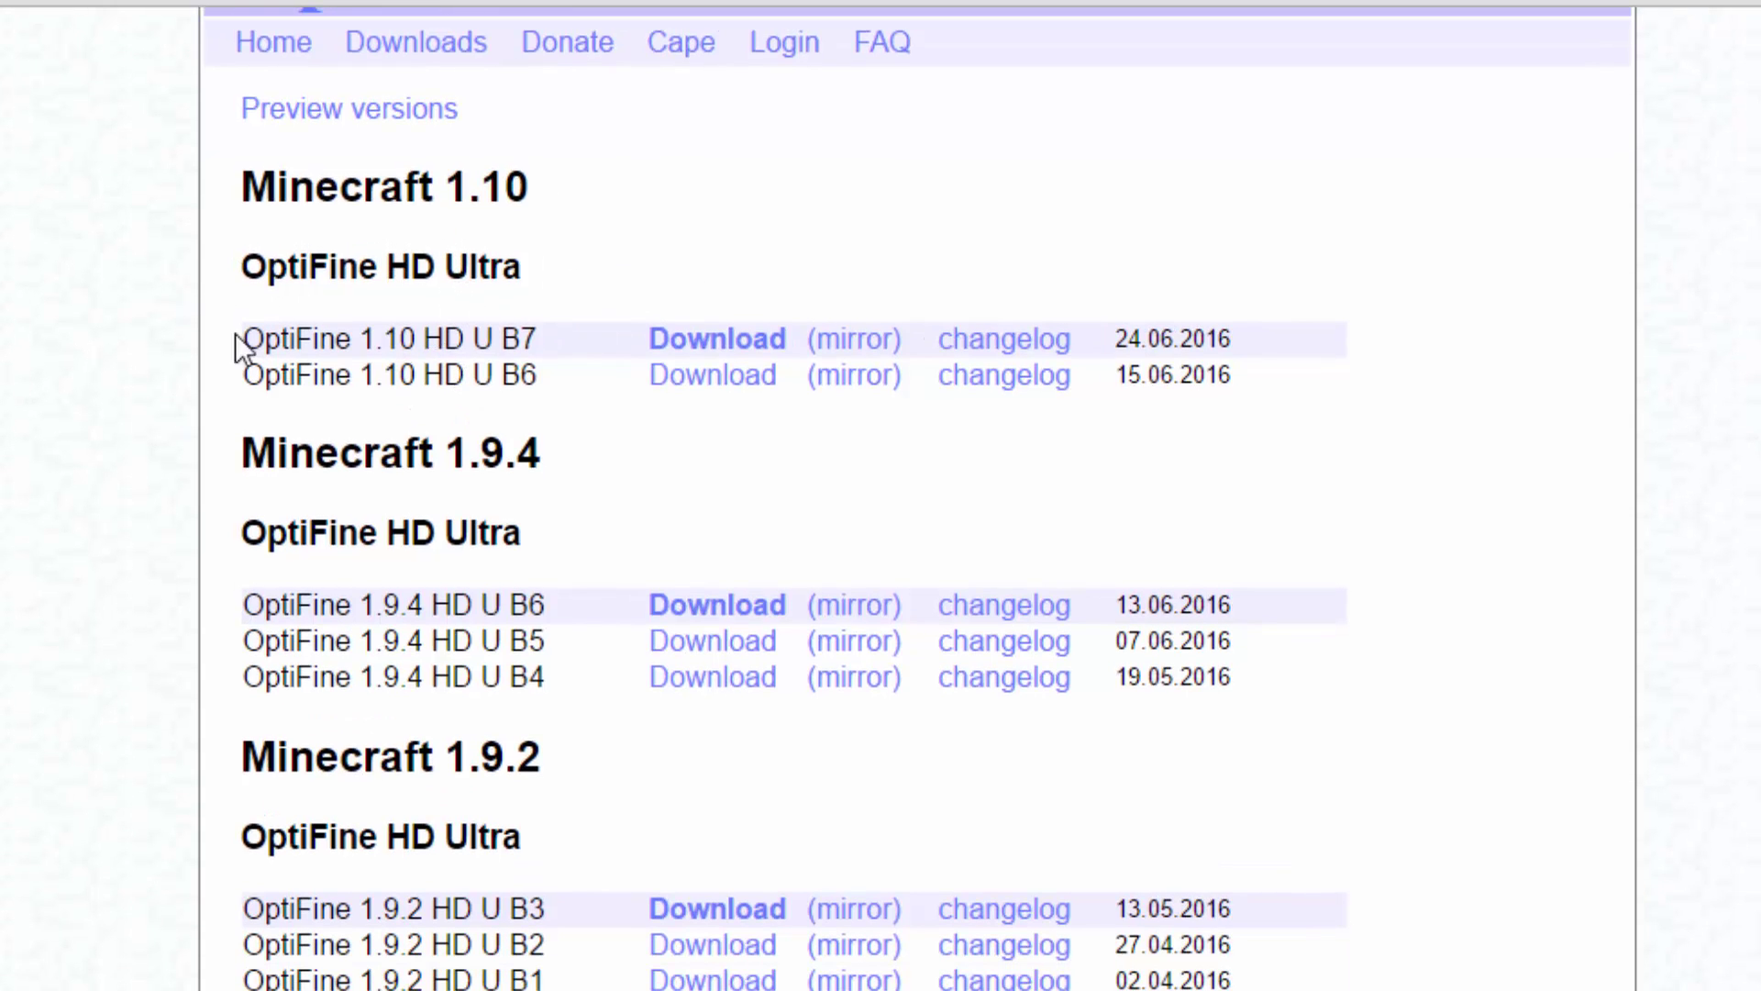
{"action": "scroll", "coordinate": [244, 377], "scroll_direction": "up", "scroll_amount": 1}
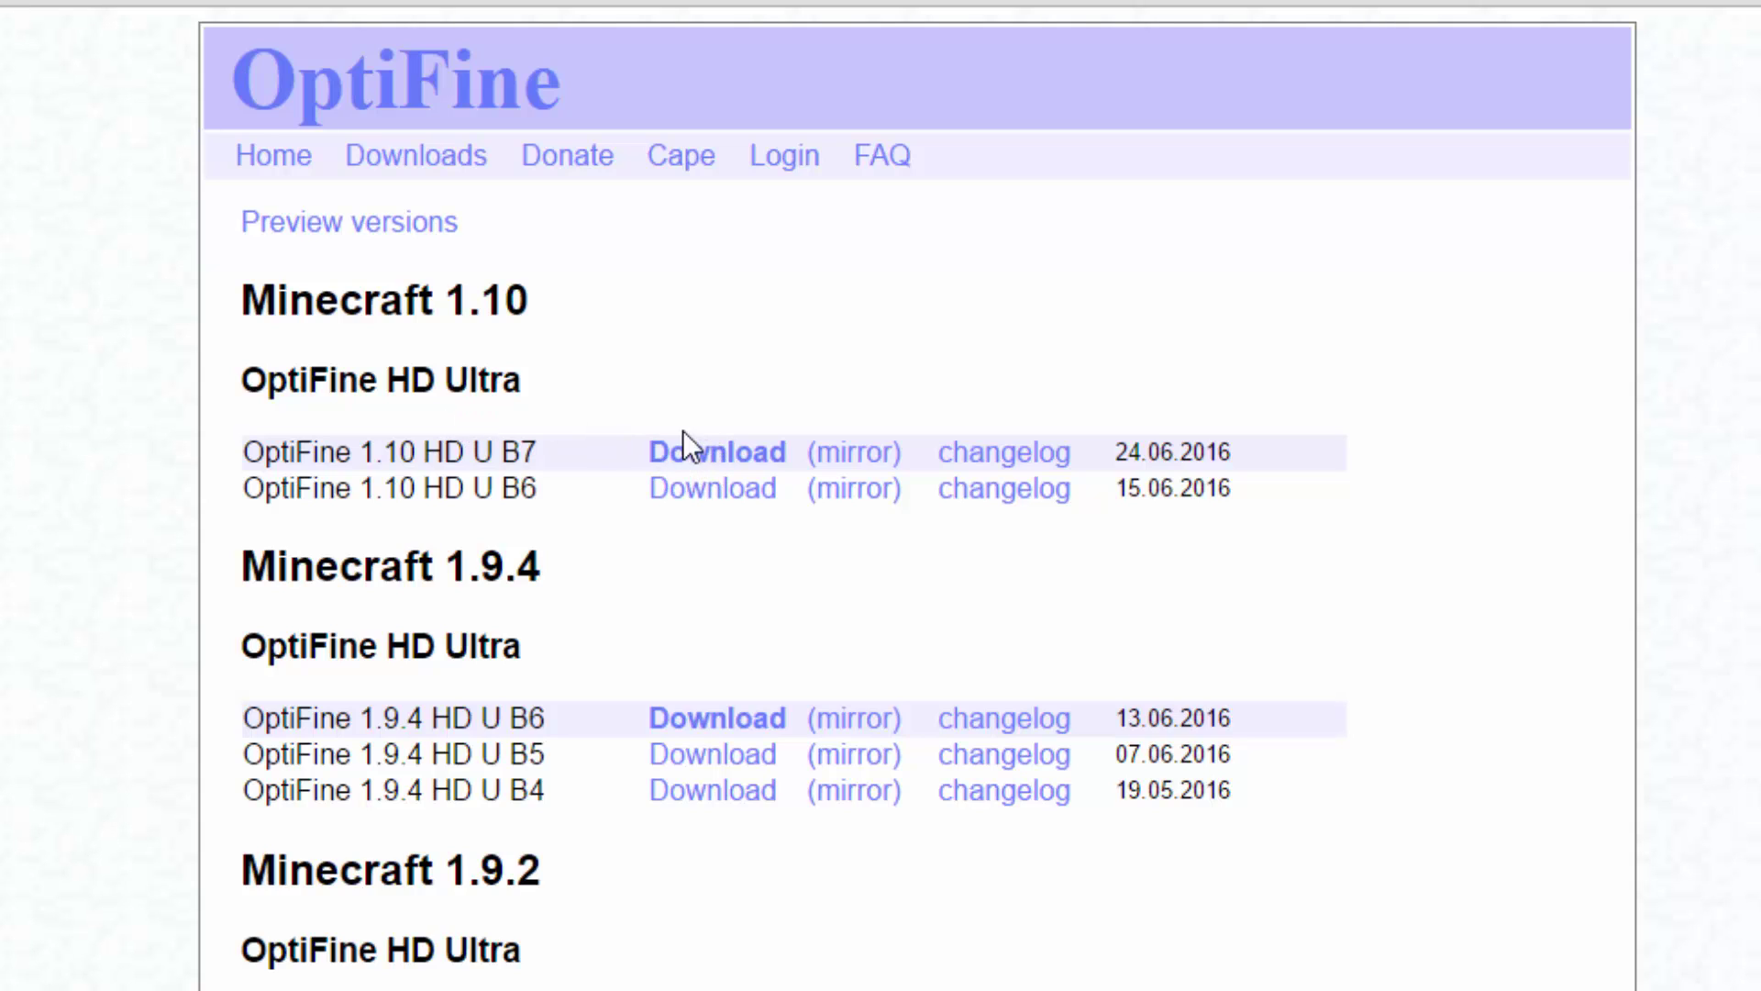
{"action": "mouse_move", "coordinate": [529, 456]}
{"action": "left_mouse_down"}
{"action": "mouse_move", "coordinate": [422, 454]}
{"action": "mouse_move", "coordinate": [547, 444]}
{"action": "left_mouse_up"}
{"action": "left_click", "coordinate": [717, 451]}
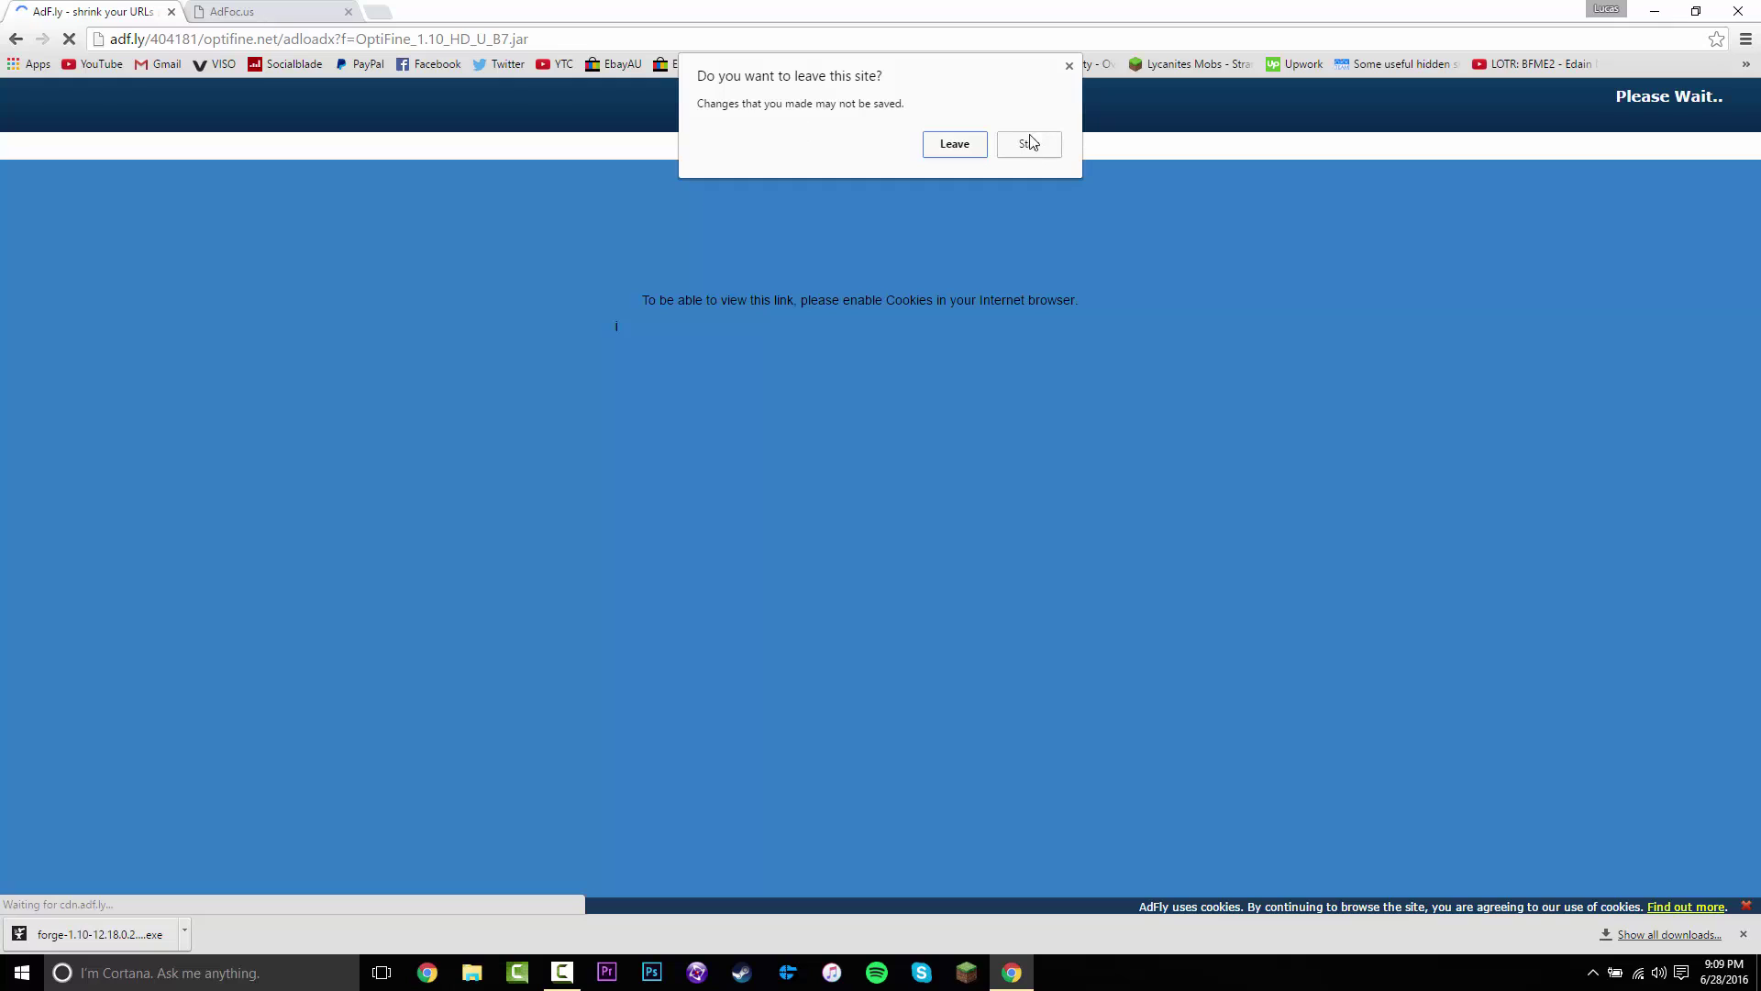
Step: Get past the AdF.ly leave prompt, reload, ad-block warning and countdown to the OptiFine_1.10_HD_U_B7.jar page
{"action": "left_click", "coordinate": [1032, 143]}
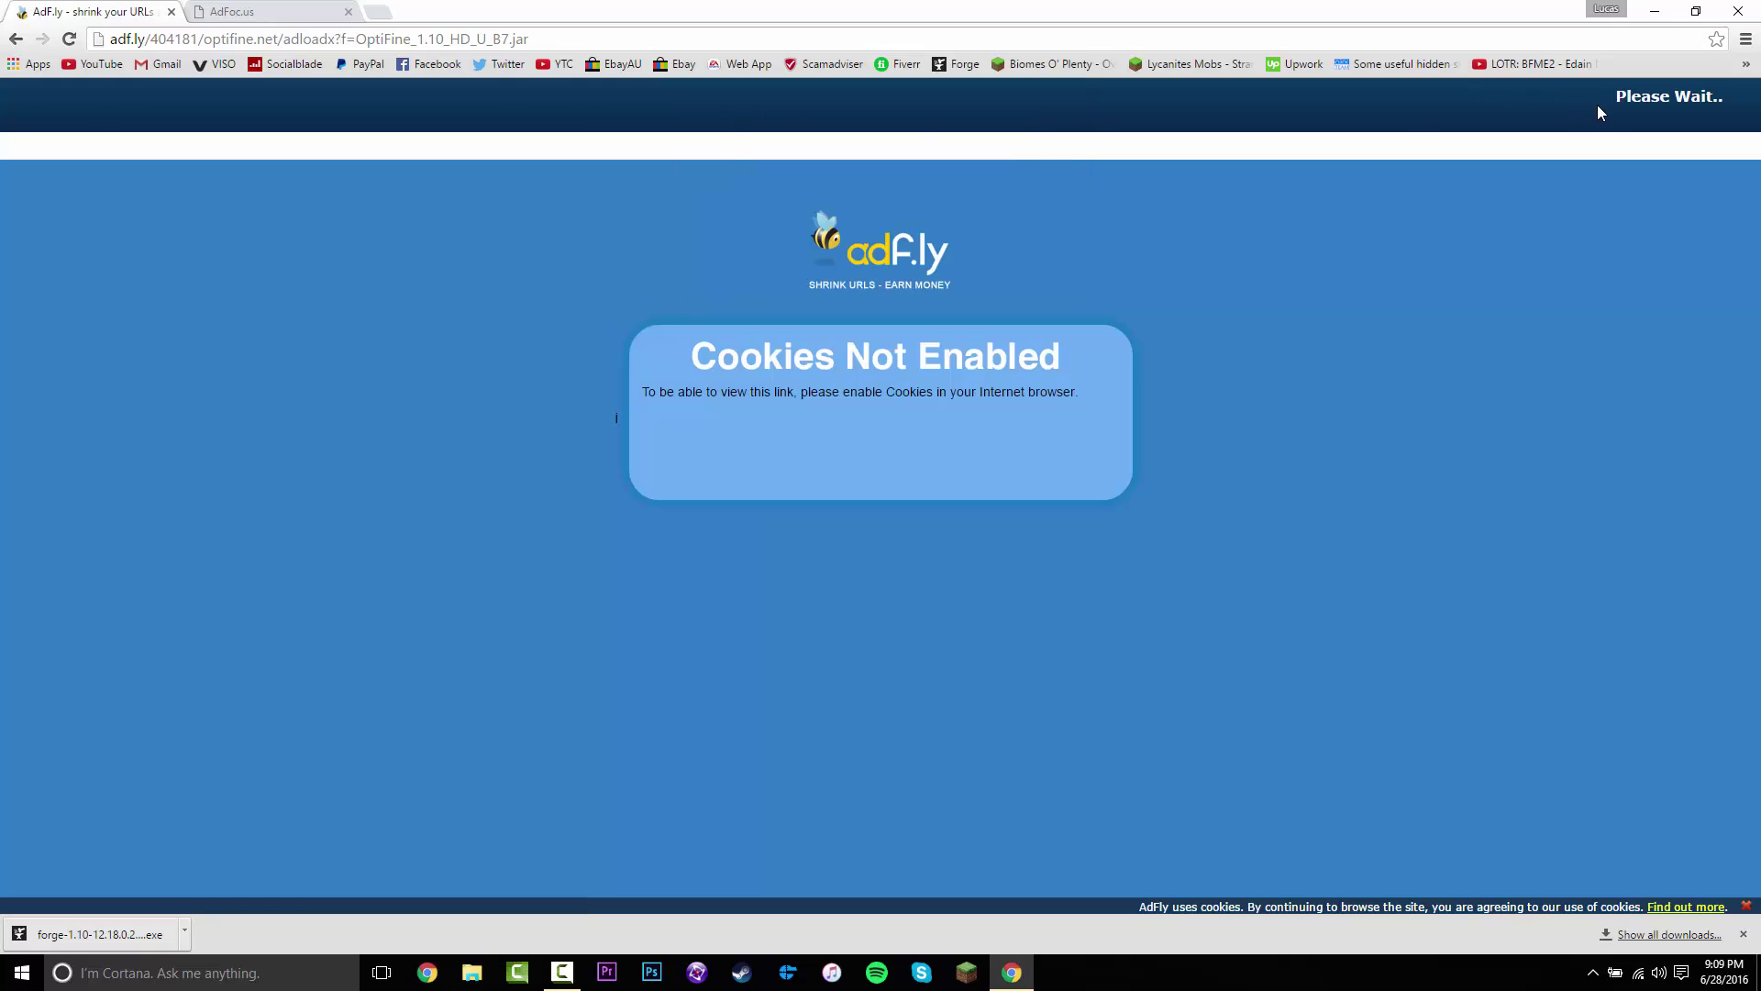
{"action": "left_click", "coordinate": [69, 39]}
{"action": "left_click", "coordinate": [934, 181]}
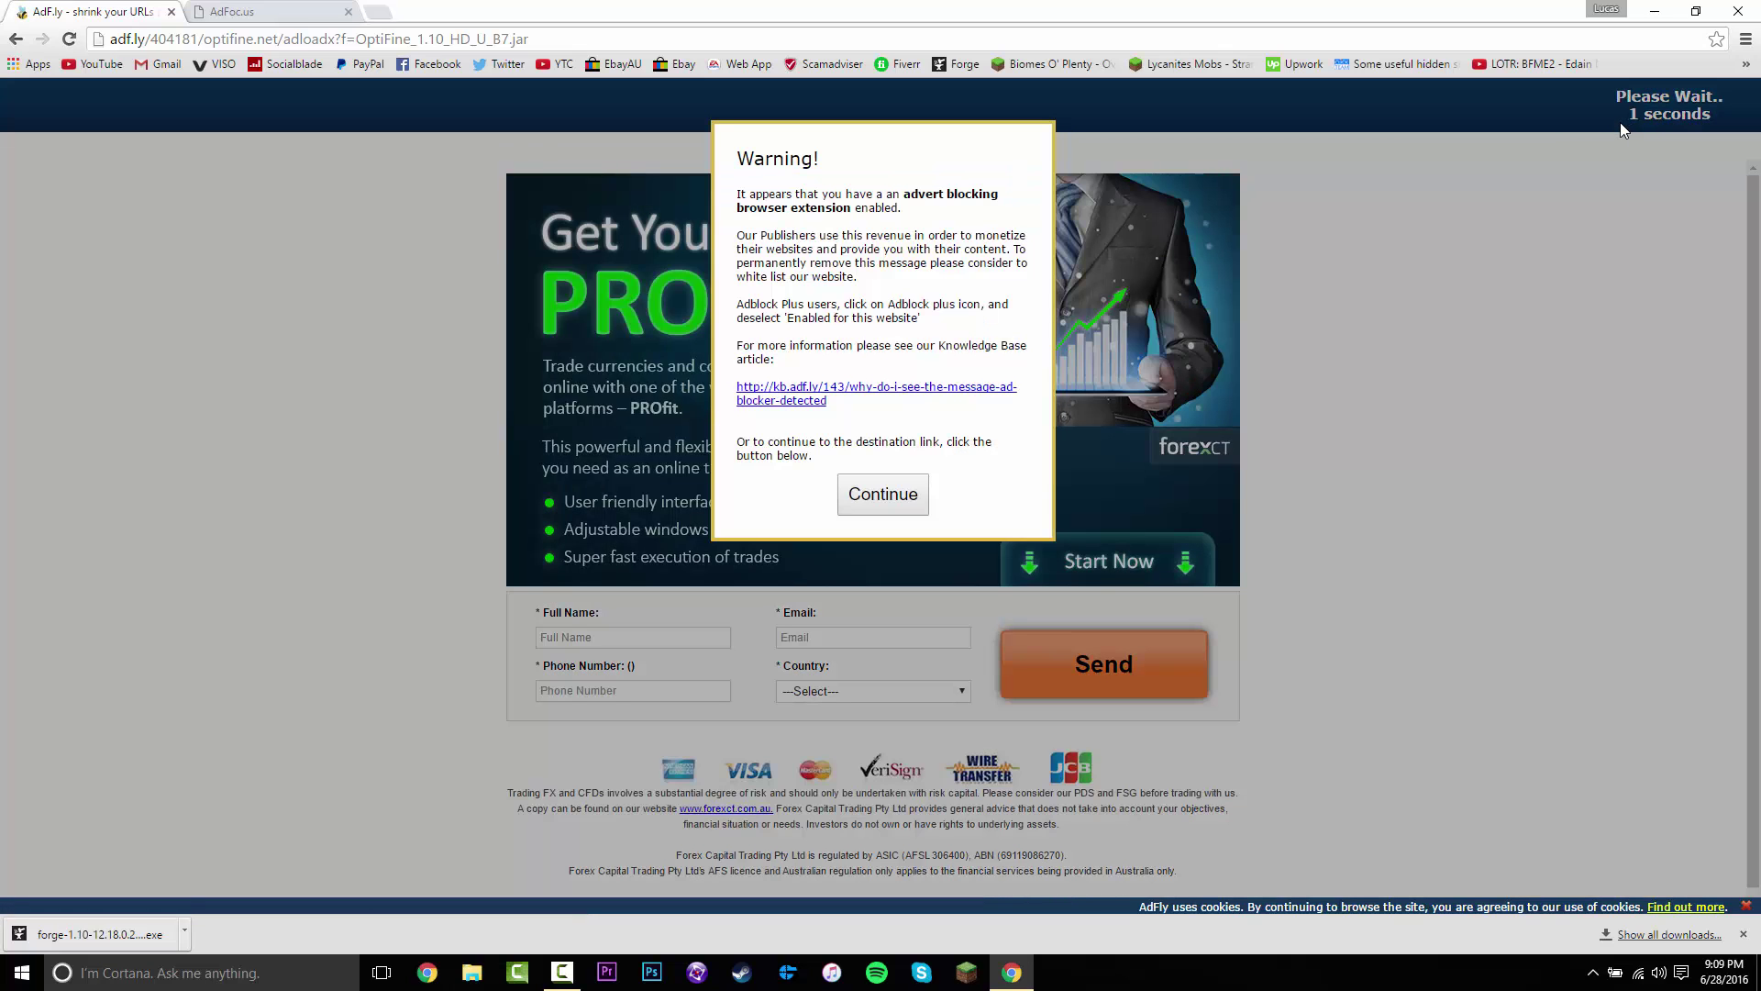
{"action": "left_click", "coordinate": [1615, 179]}
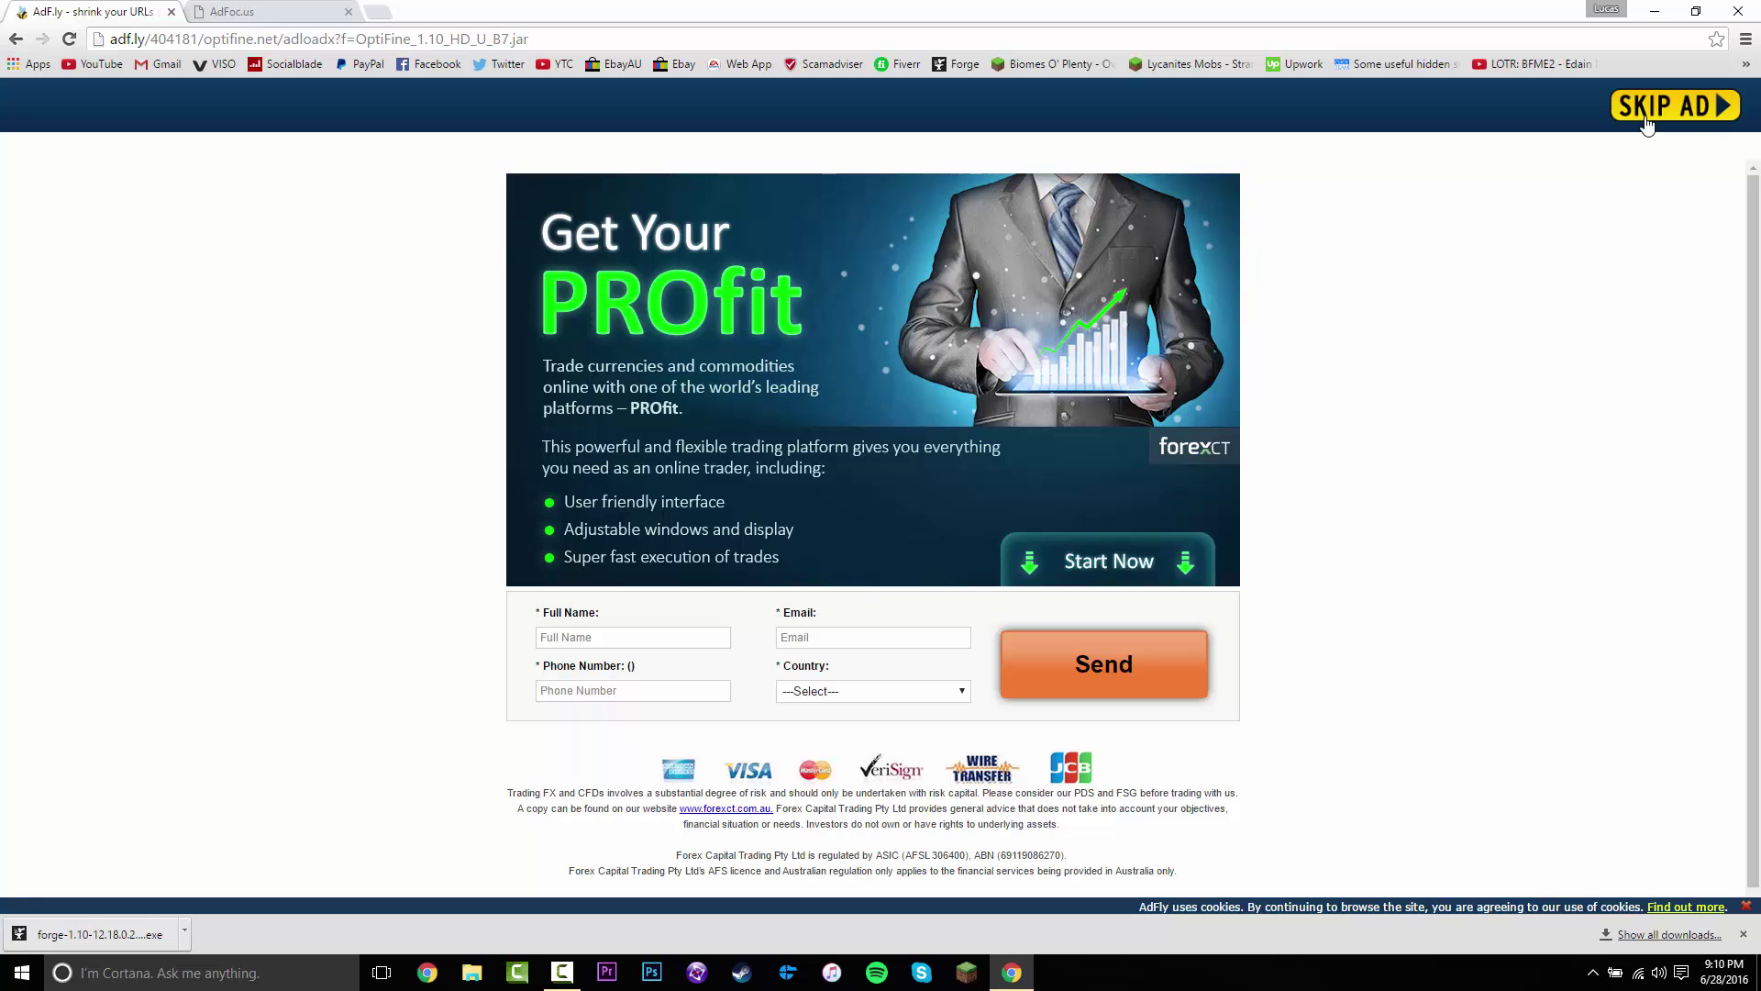
{"action": "left_click", "coordinate": [1642, 119]}
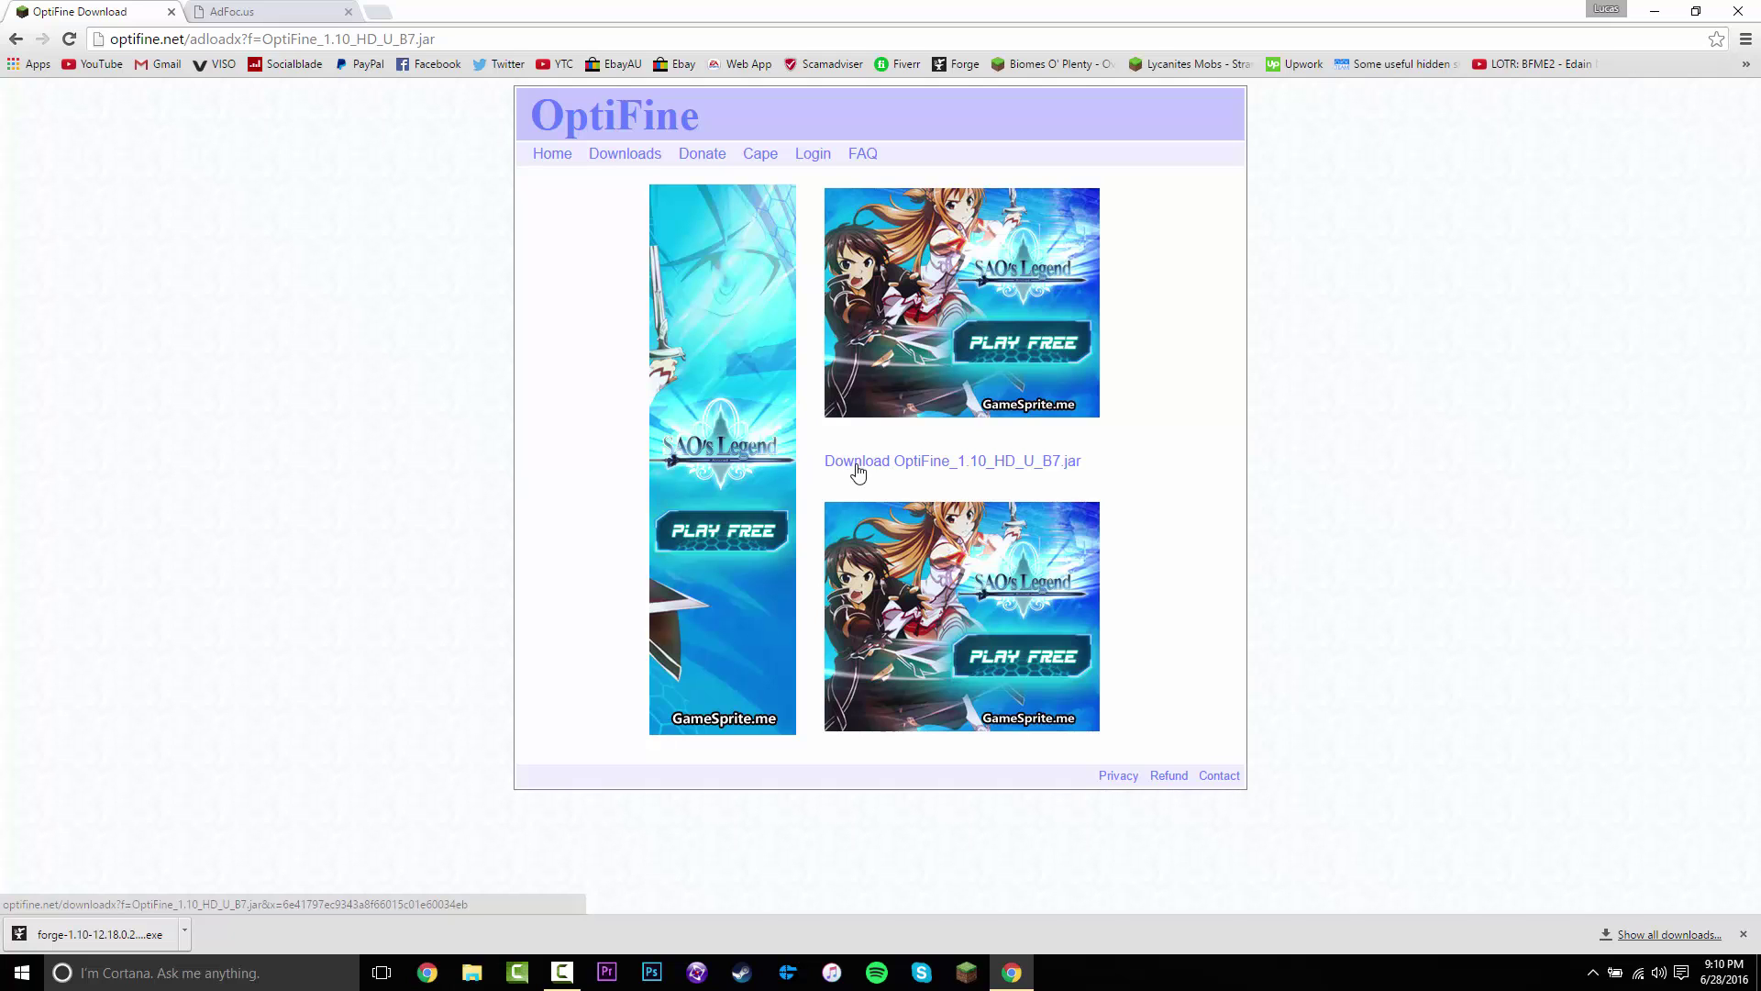
Step: Download OptiFine_1.10_HD_U_B7.jar and keep it despite the browser warning
{"action": "left_click", "coordinate": [996, 460]}
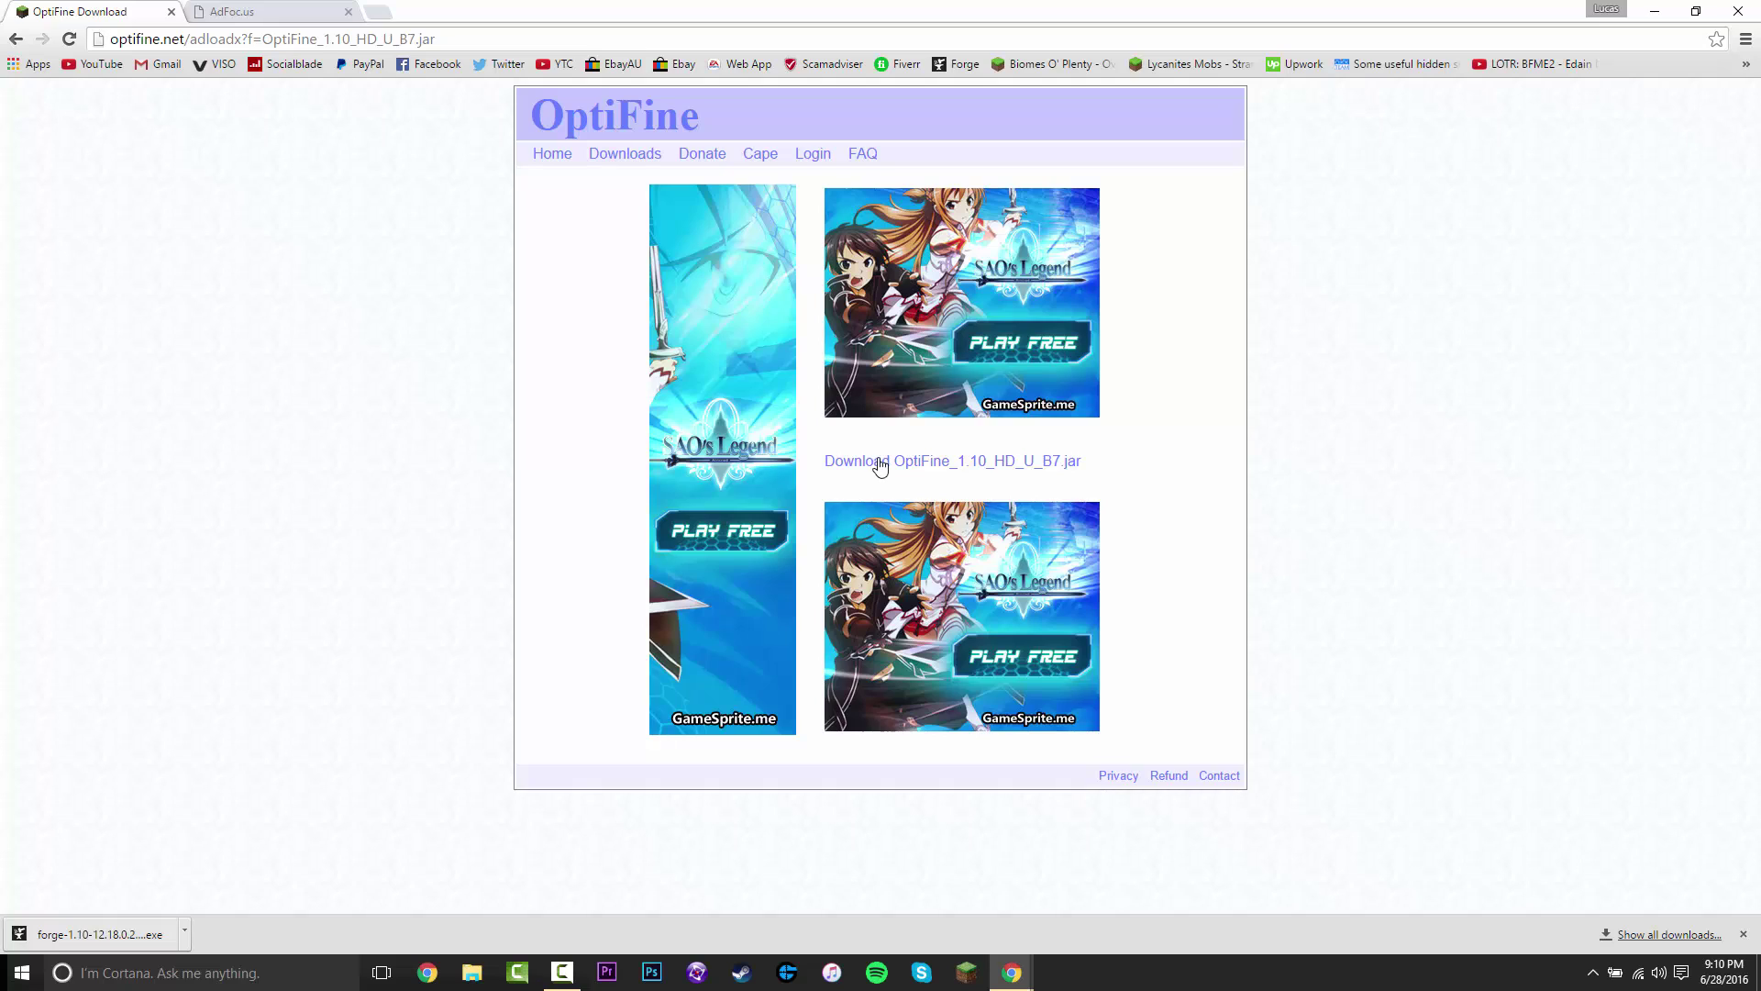
{"action": "mouse_move", "coordinate": [1012, 973]}
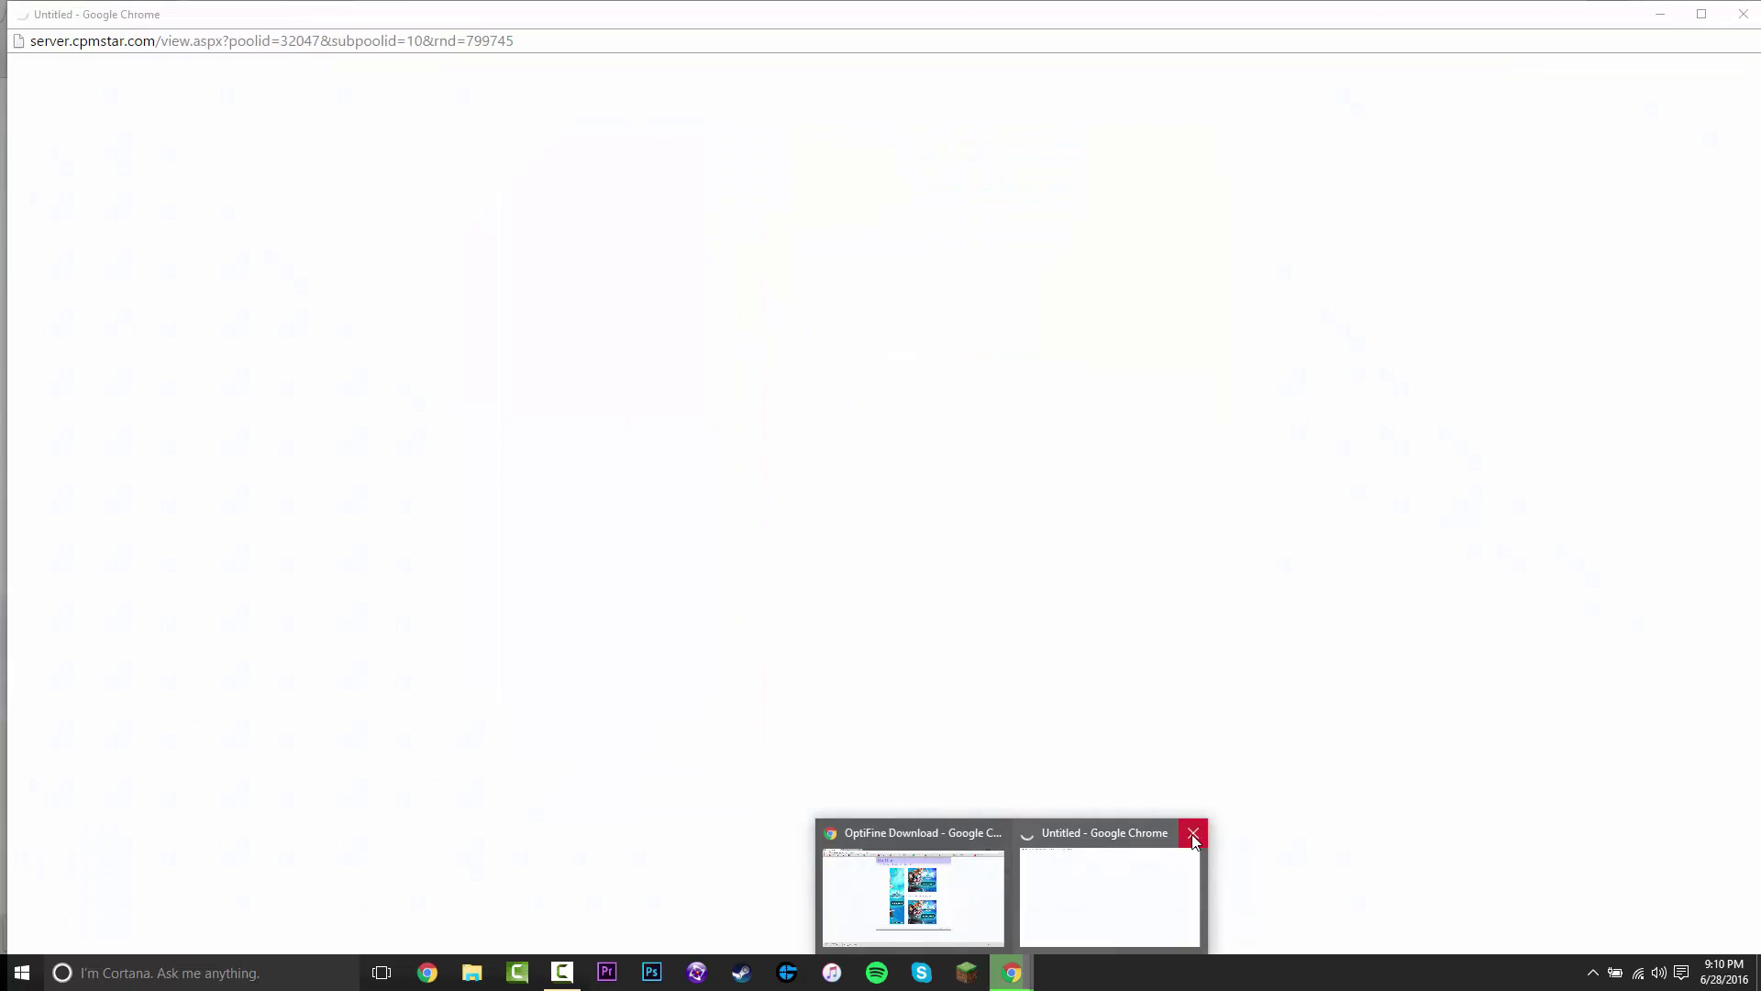
{"action": "left_click", "coordinate": [1192, 833]}
{"action": "key", "text": "super+Left"}
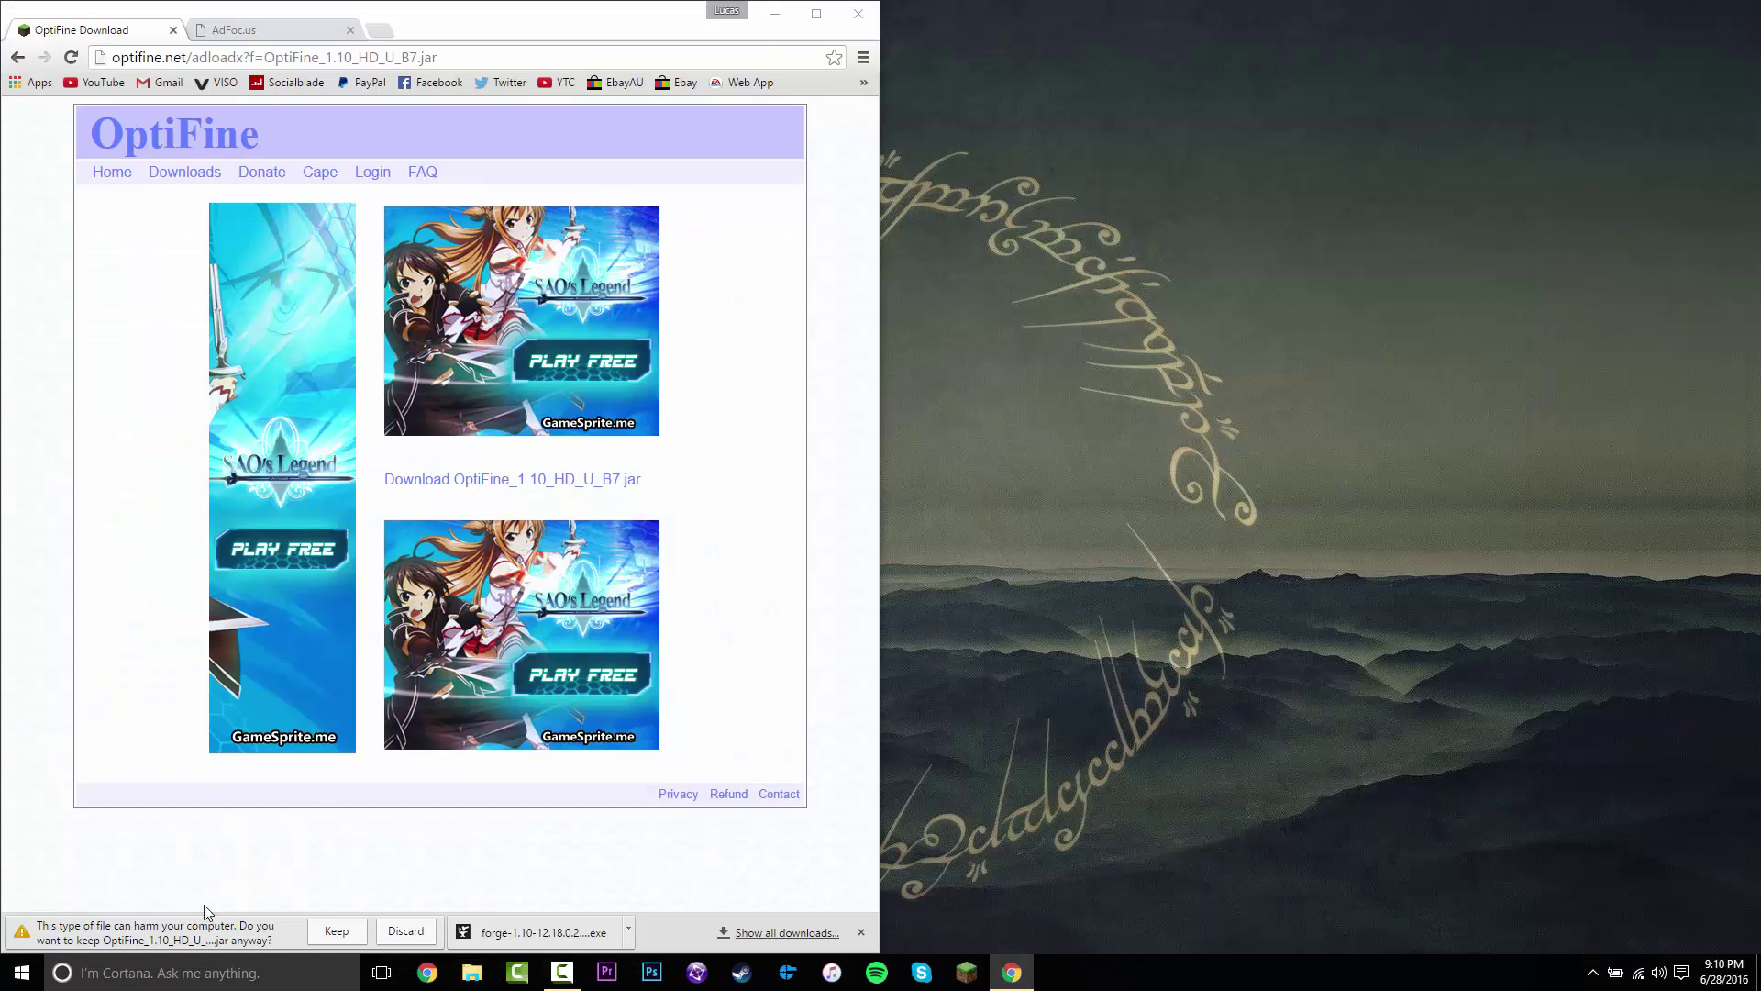
{"action": "left_click", "coordinate": [339, 938]}
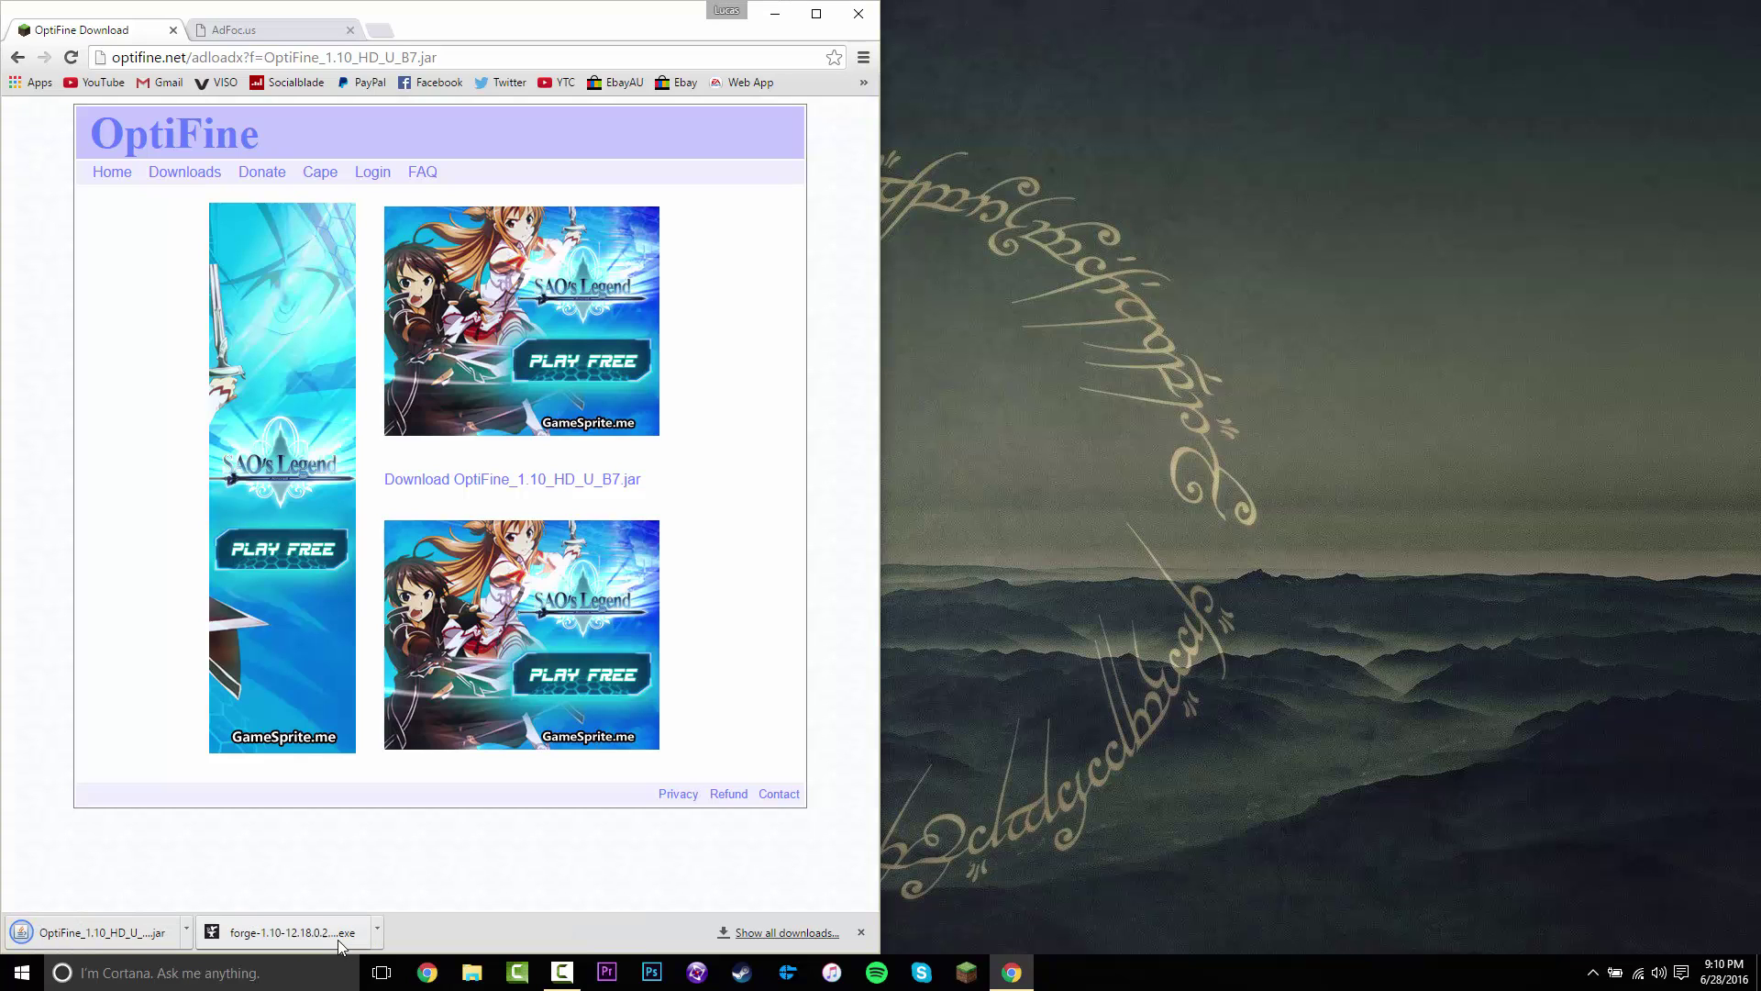
Step: Put the Forge installer and the OptiFine jar onto the desktop, OptiFine below Forge
{"action": "left_click_drag", "start_coordinate": [1517, 95], "coordinate": [1060, 612]}
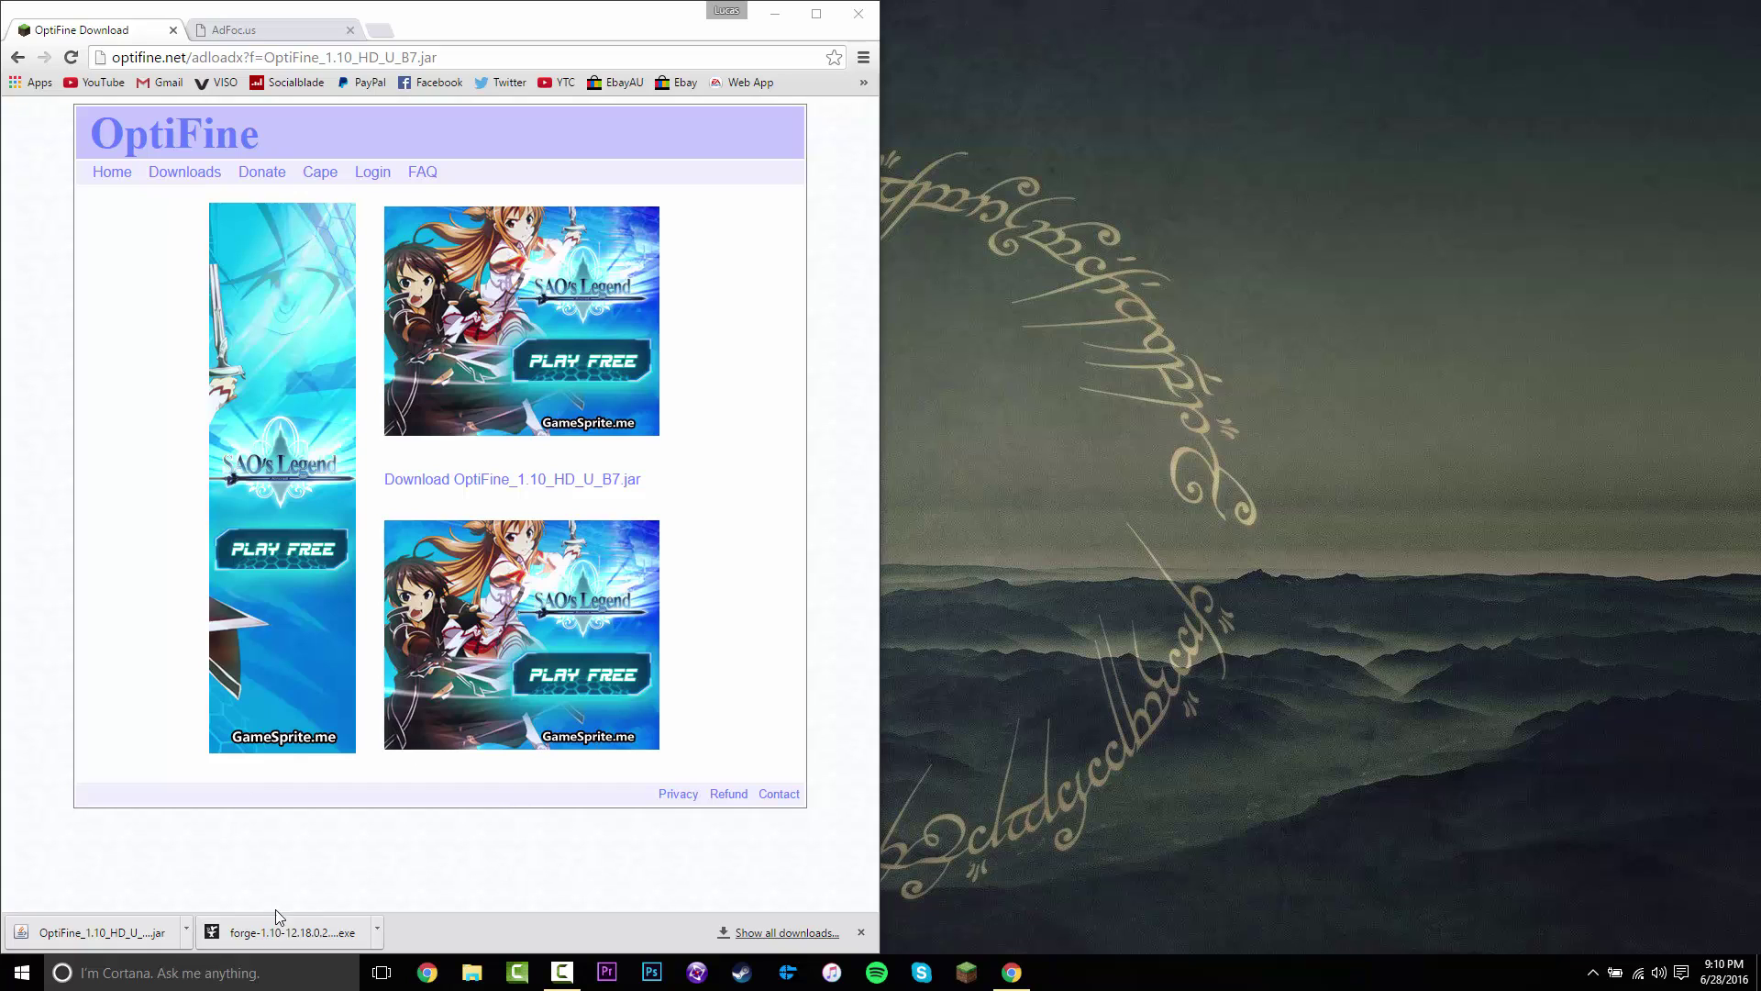
{"action": "left_click_drag", "start_coordinate": [276, 927], "coordinate": [1195, 285]}
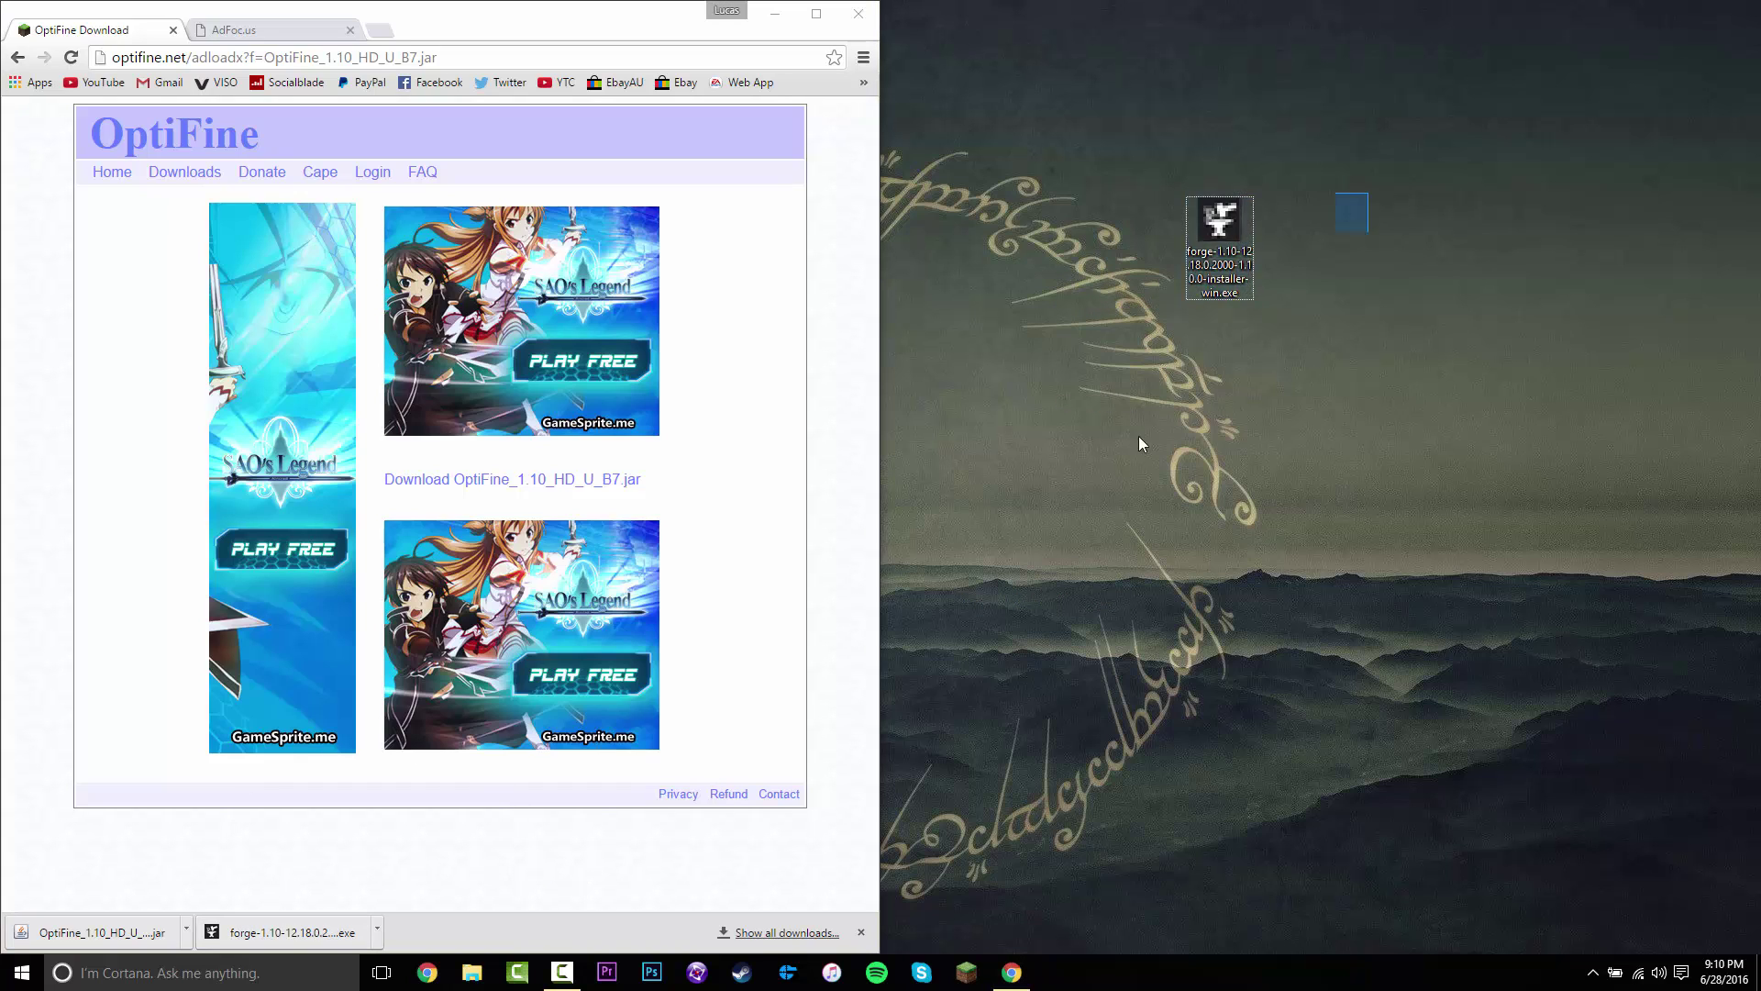
{"action": "left_click_drag", "start_coordinate": [1219, 225], "coordinate": [1009, 321]}
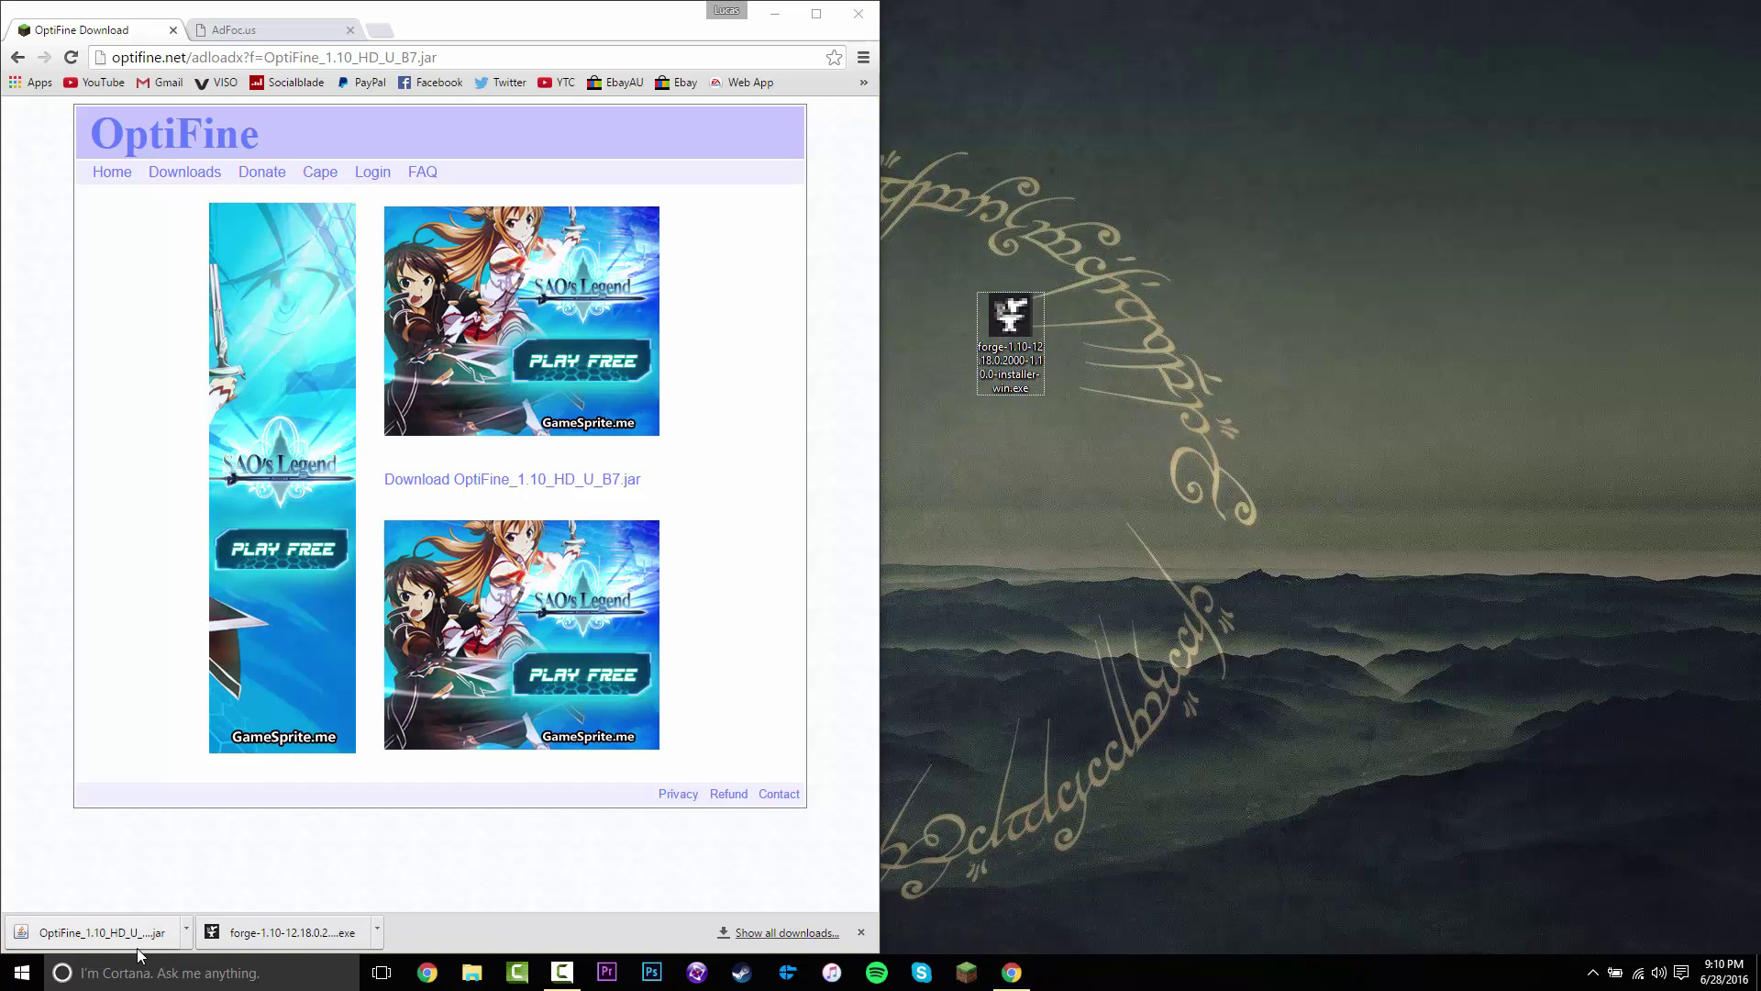
{"action": "left_click_drag", "start_coordinate": [136, 945], "coordinate": [1026, 403]}
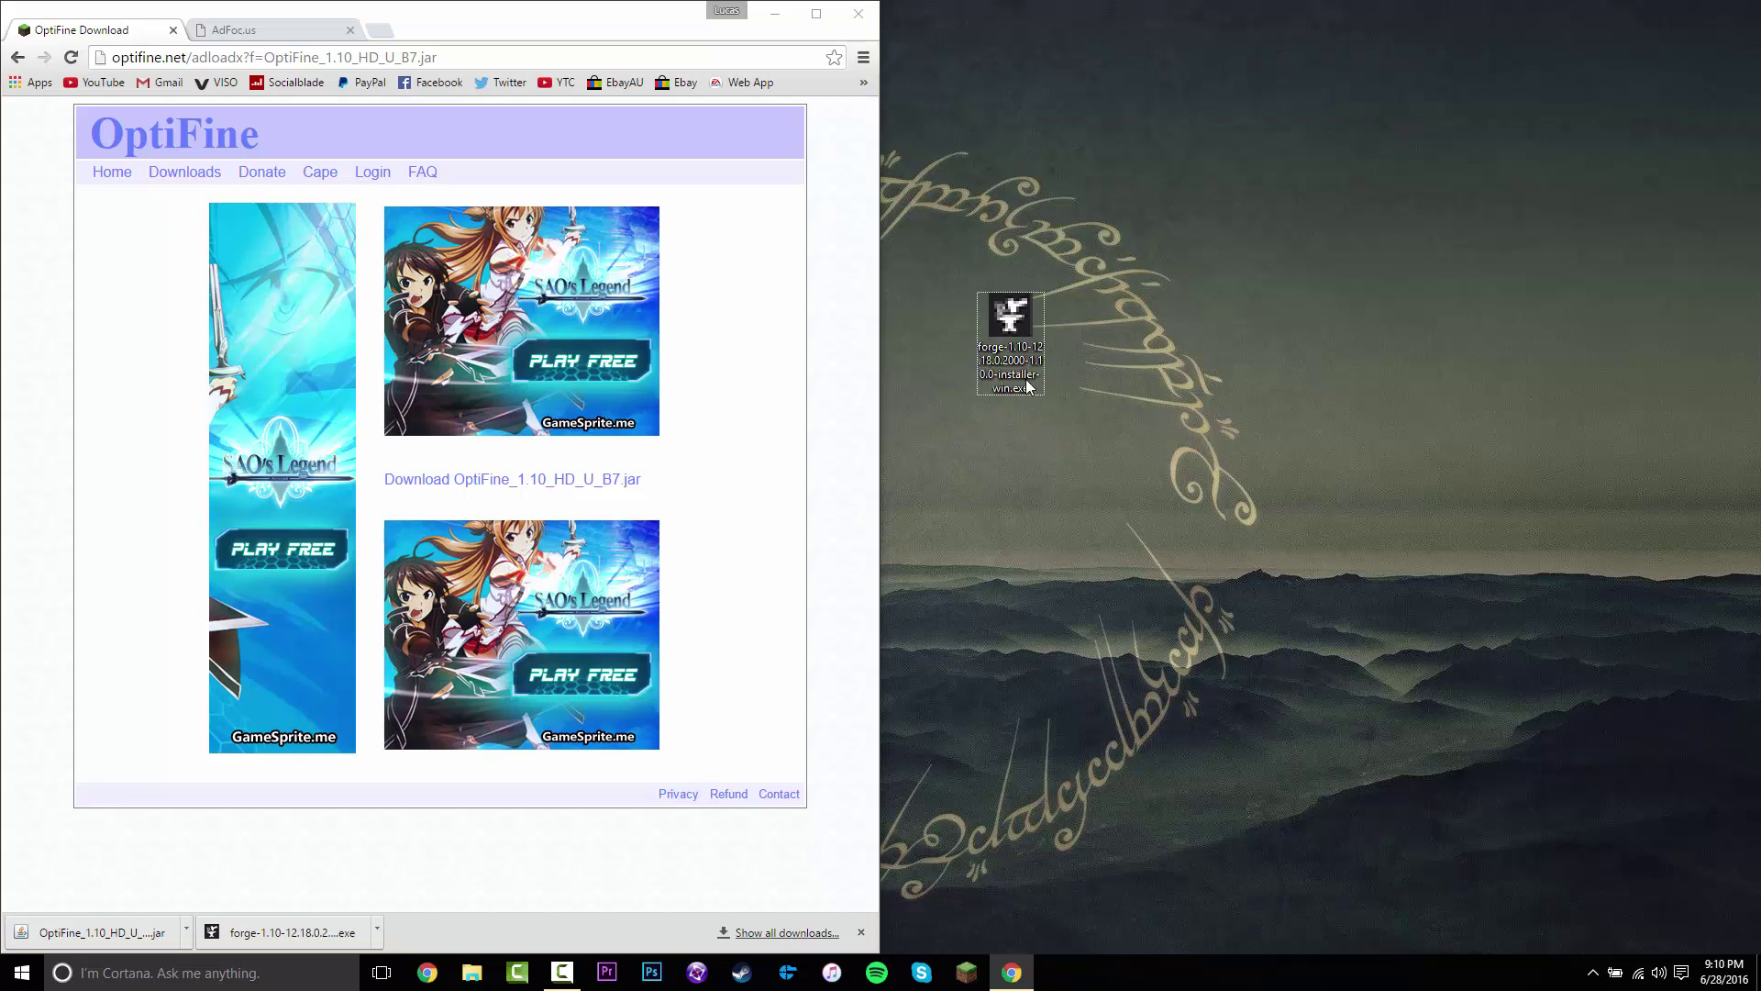
{"action": "left_click", "coordinate": [927, 476]}
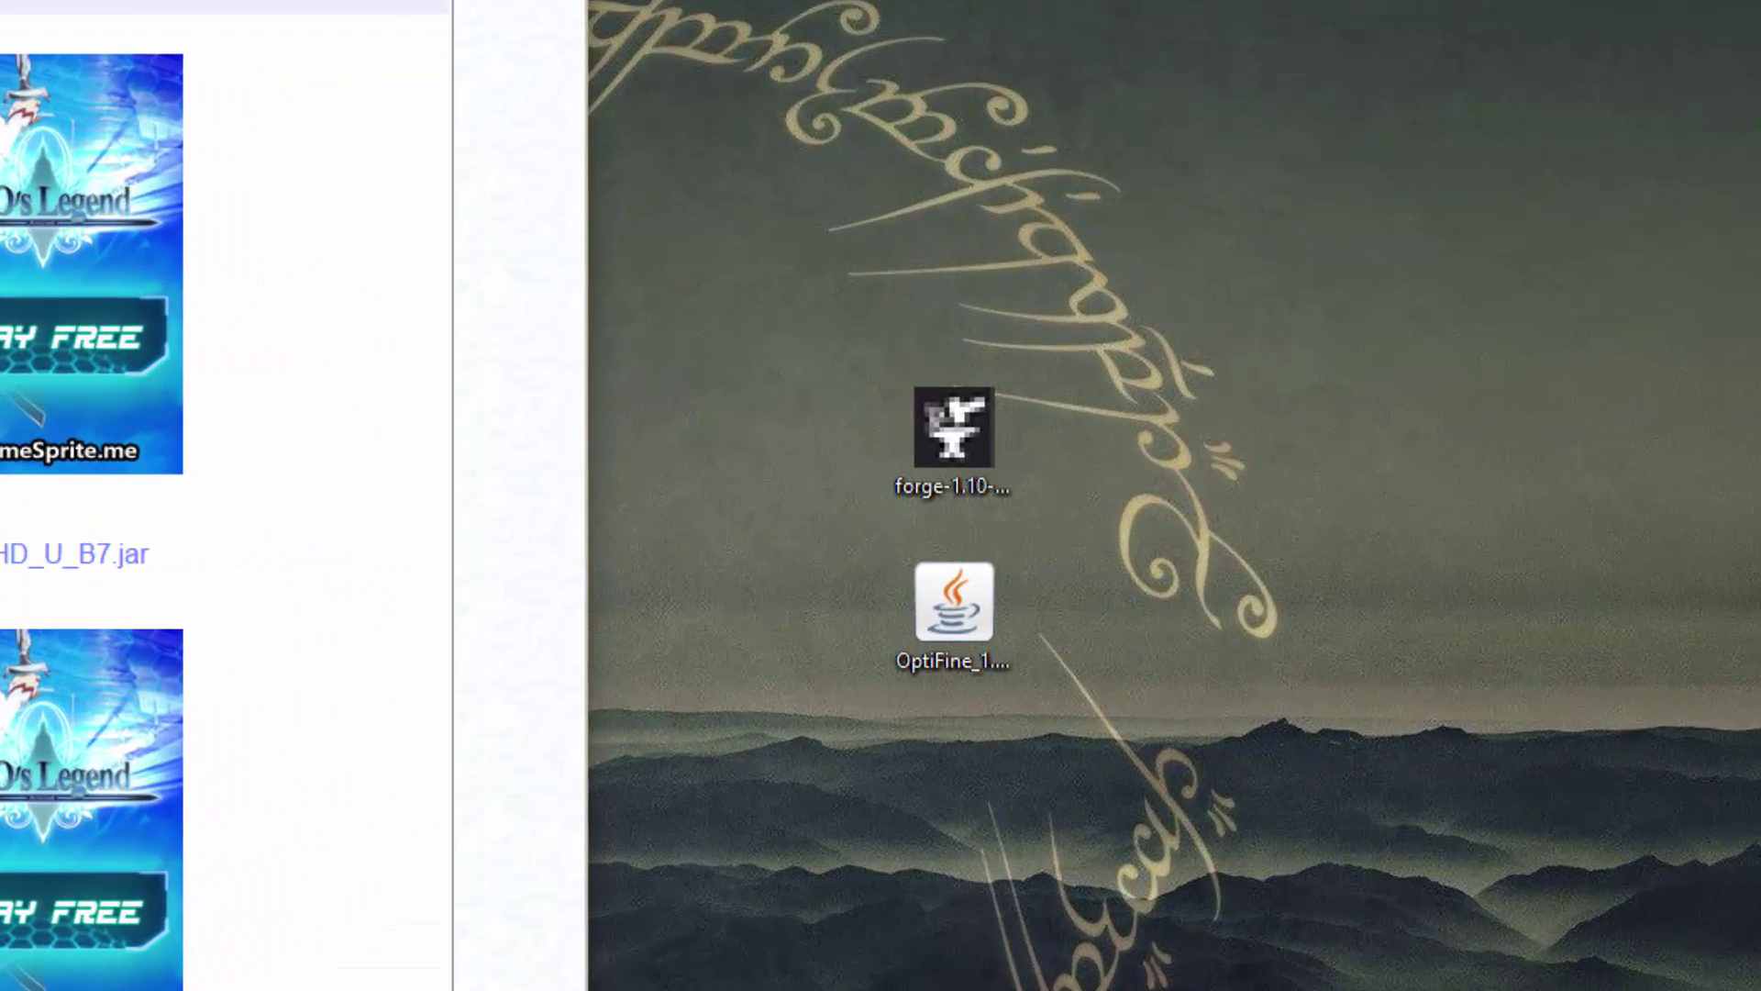
Step: Hide Chrome and position the open Forge 1.10 installer window clear of the icons
{"action": "key", "text": "super+d"}
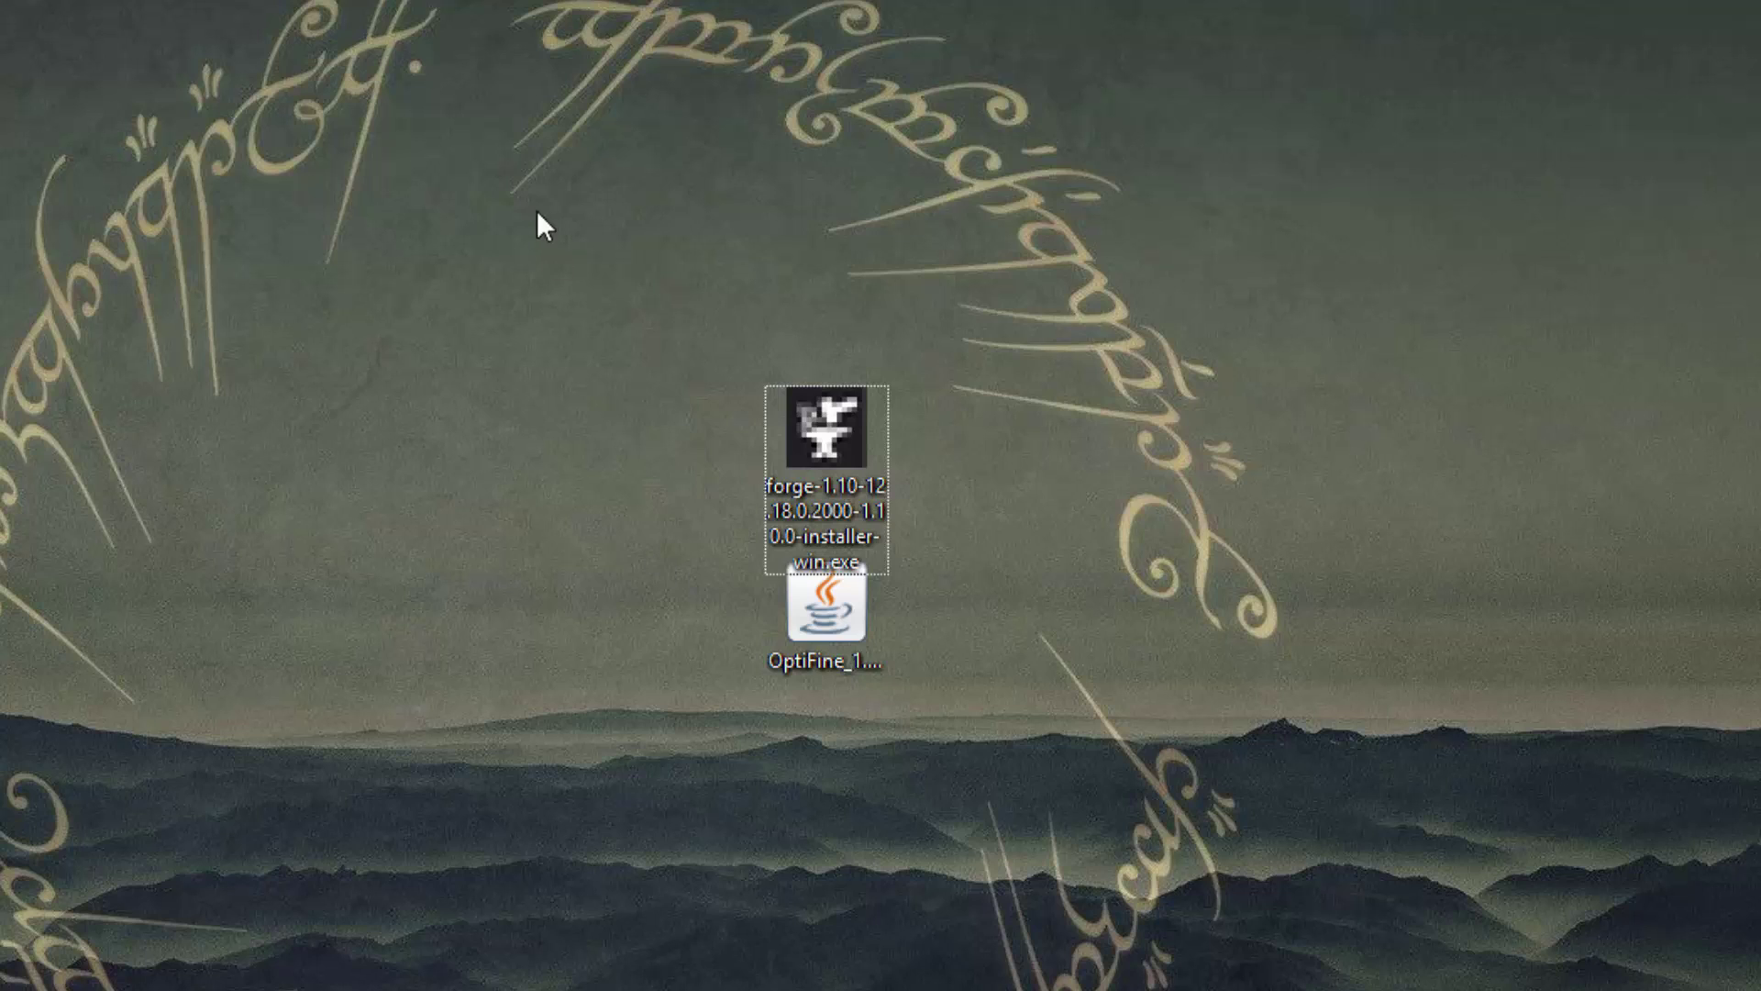
{"action": "left_click_drag", "start_coordinate": [536, 211], "coordinate": [1149, 559]}
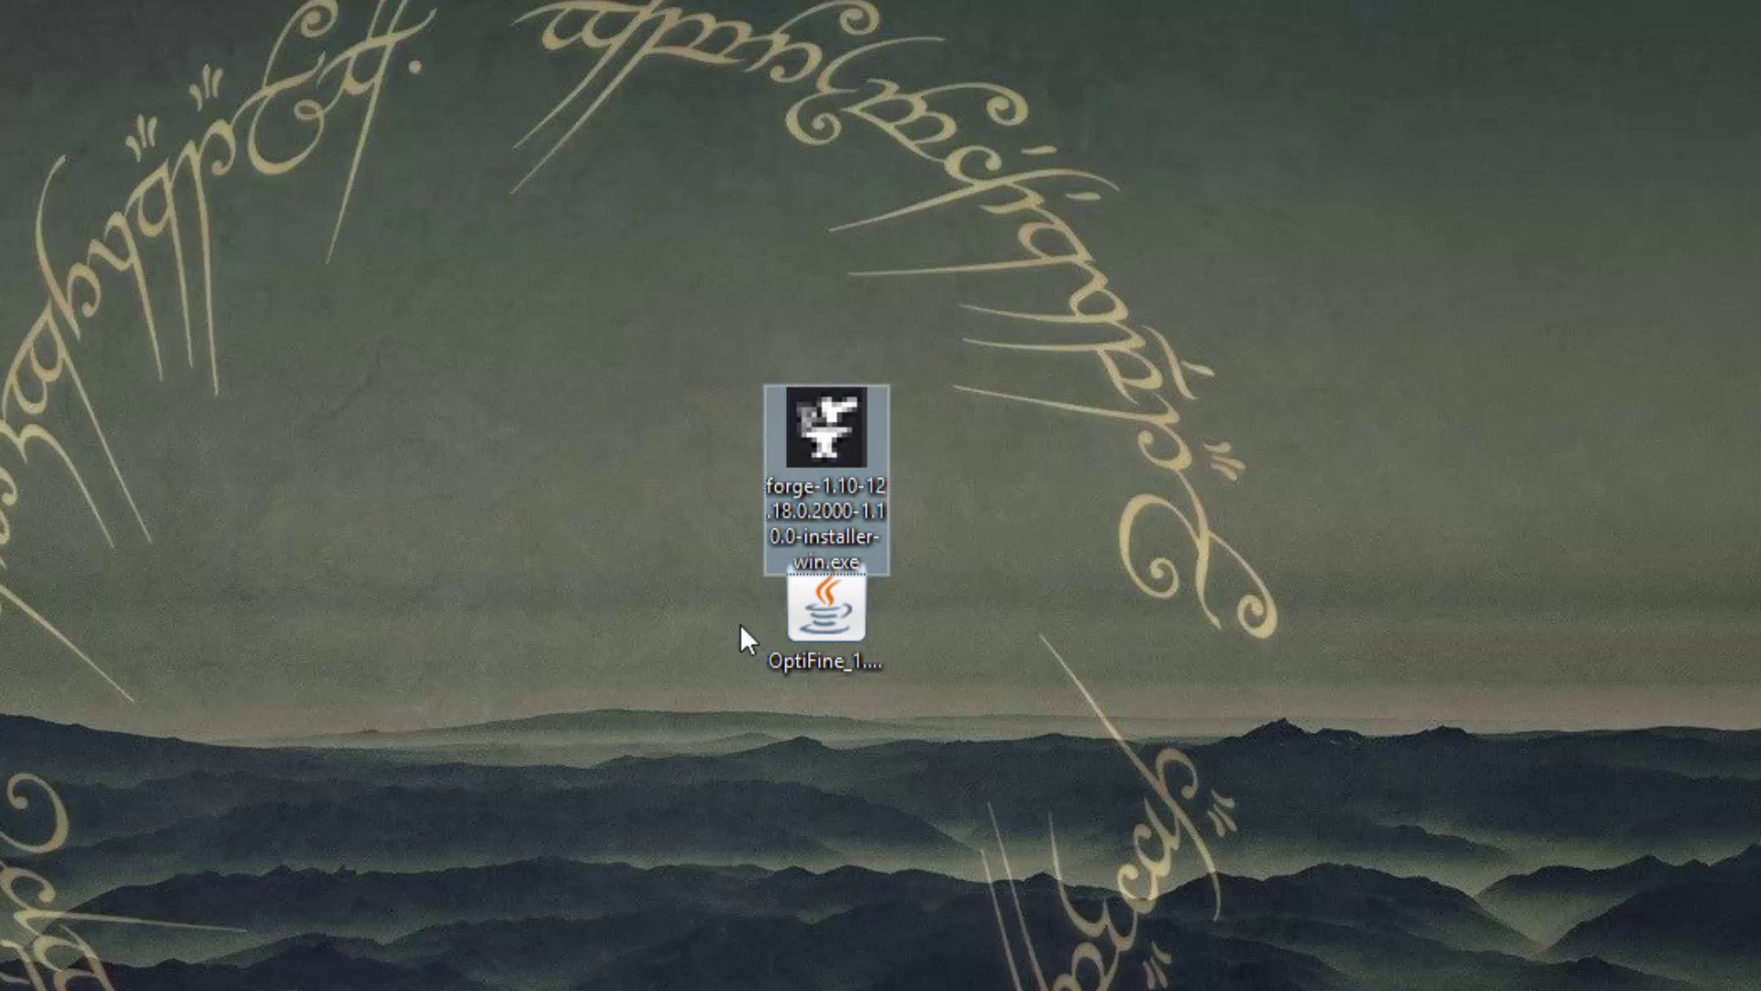
{"action": "left_click", "coordinate": [601, 421]}
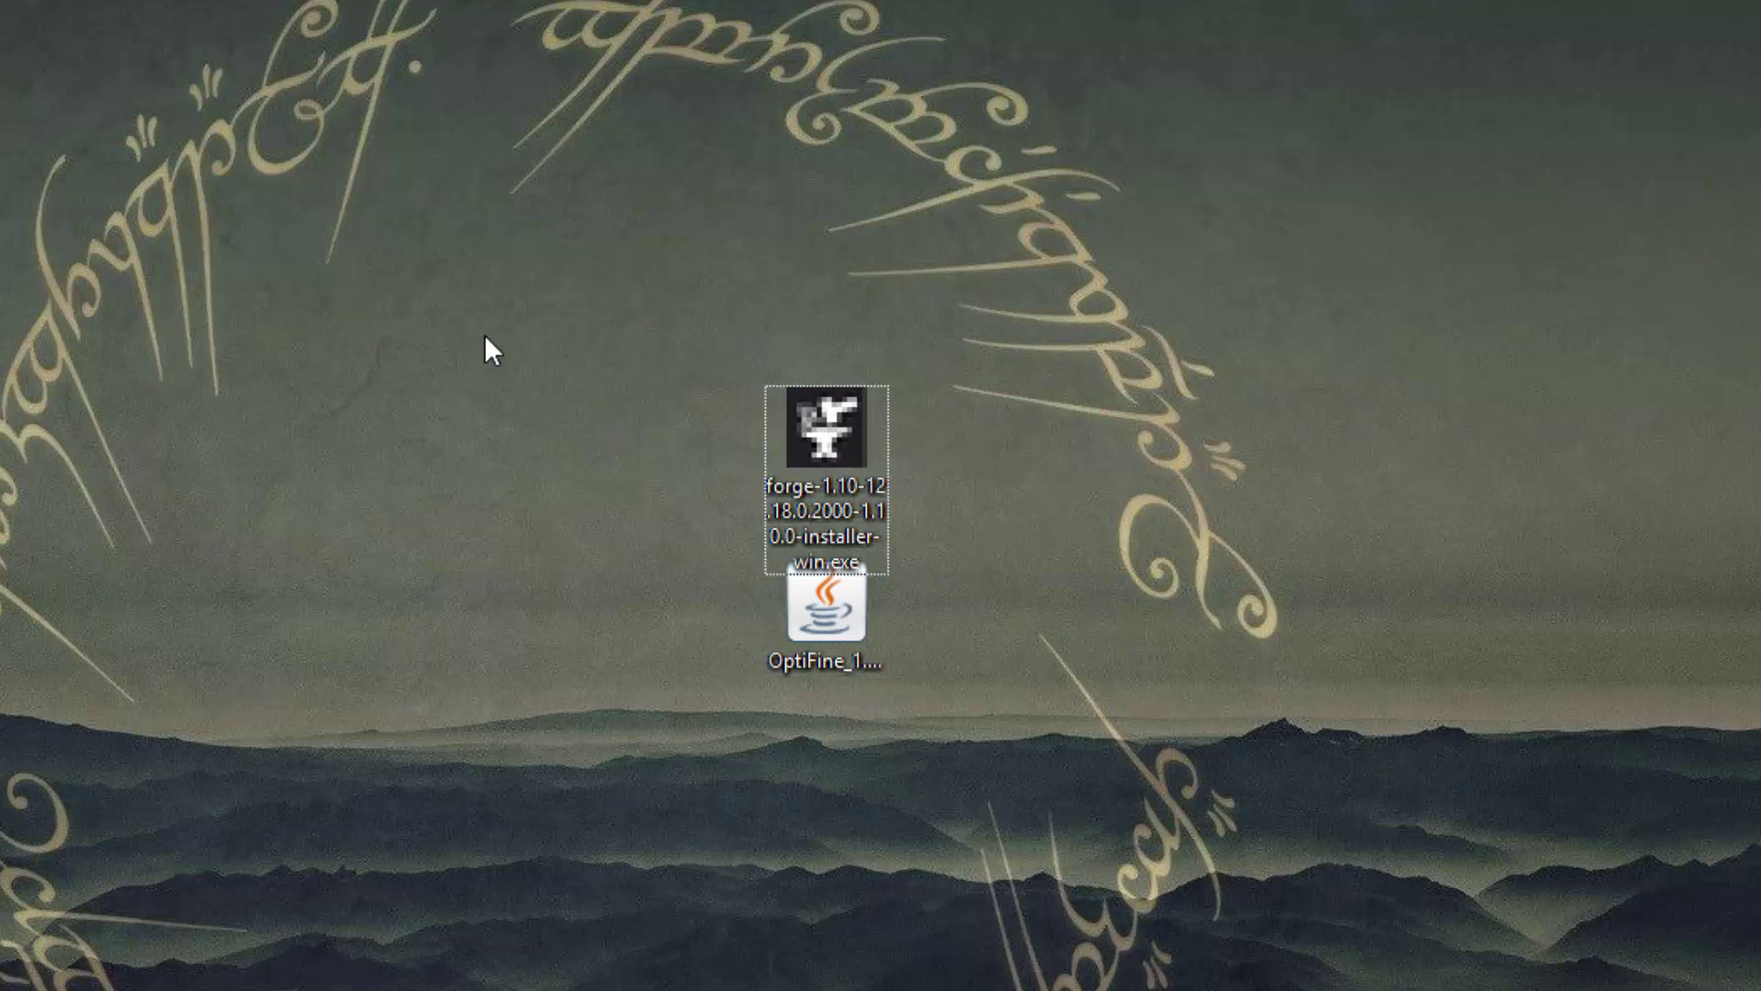
{"action": "left_click_drag", "start_coordinate": [493, 345], "coordinate": [302, 275]}
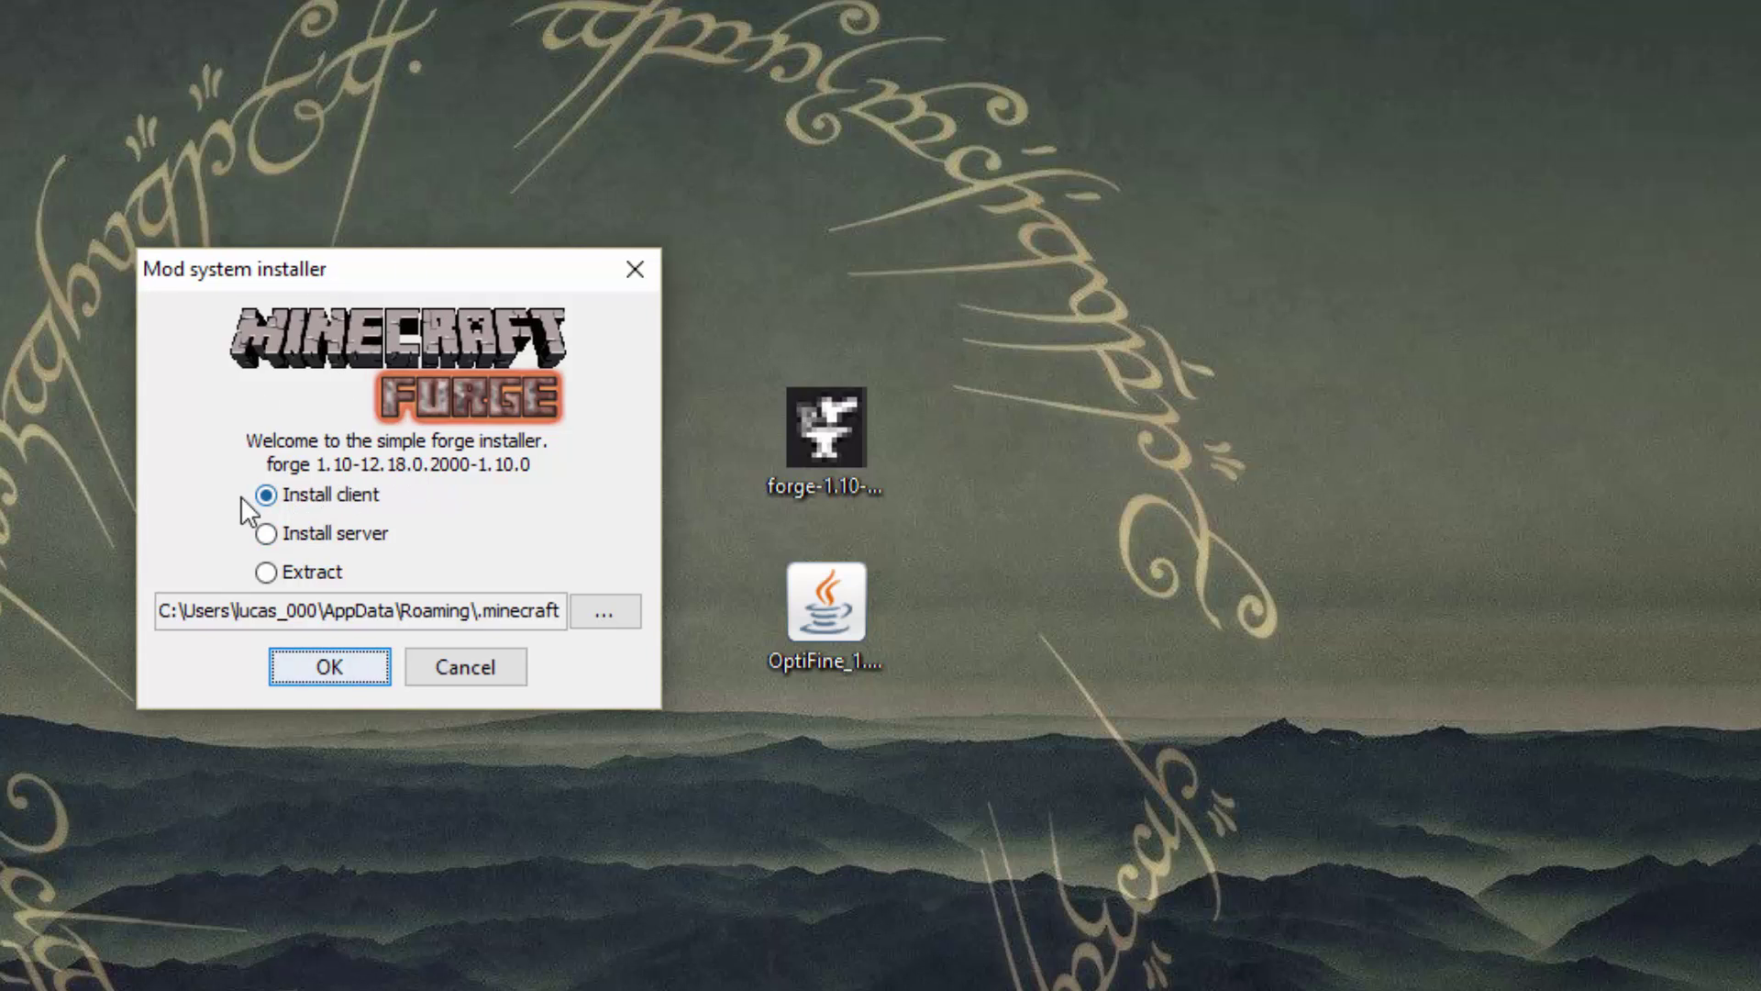
Step: Install the Forge 1.10-12.18.0.2000 client profile, downloading its 13 libraries into .minecraft
{"action": "left_click", "coordinate": [279, 495]}
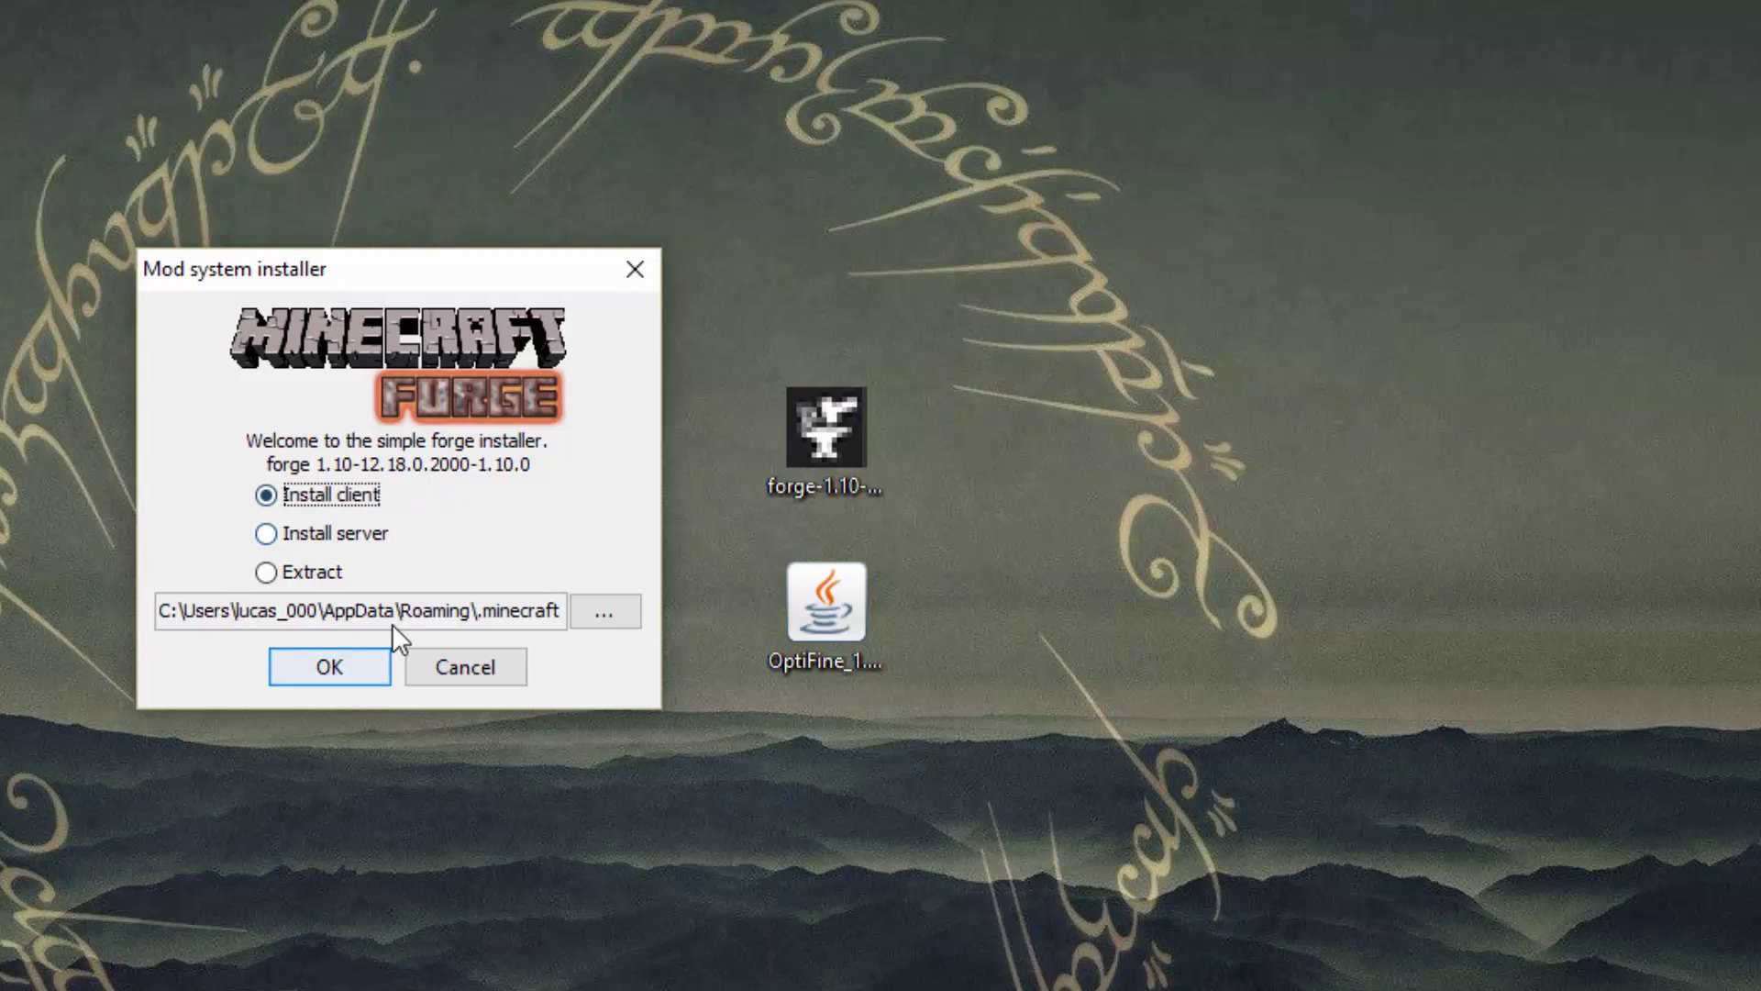
{"action": "left_click", "coordinate": [348, 654]}
{"action": "left_click_drag", "start_coordinate": [448, 479], "coordinate": [1240, 429]}
{"action": "left_click_drag", "start_coordinate": [765, 321], "coordinate": [925, 431]}
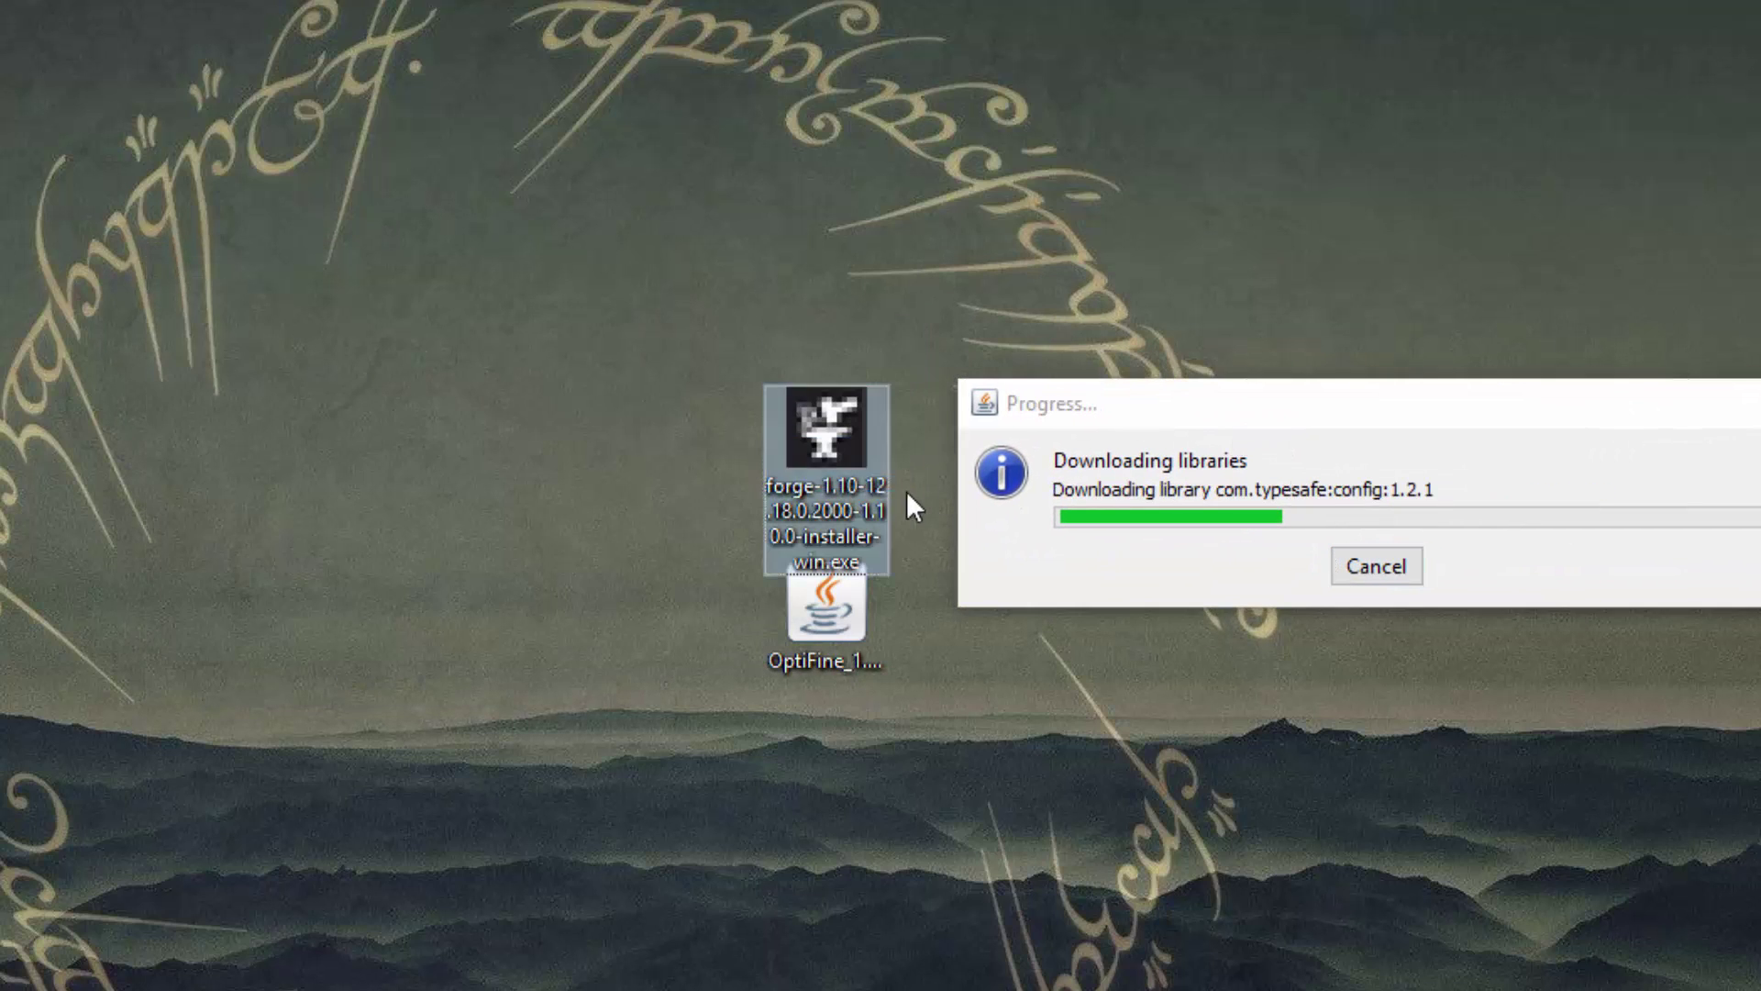
{"action": "left_click_drag", "start_coordinate": [780, 449], "coordinate": [688, 596]}
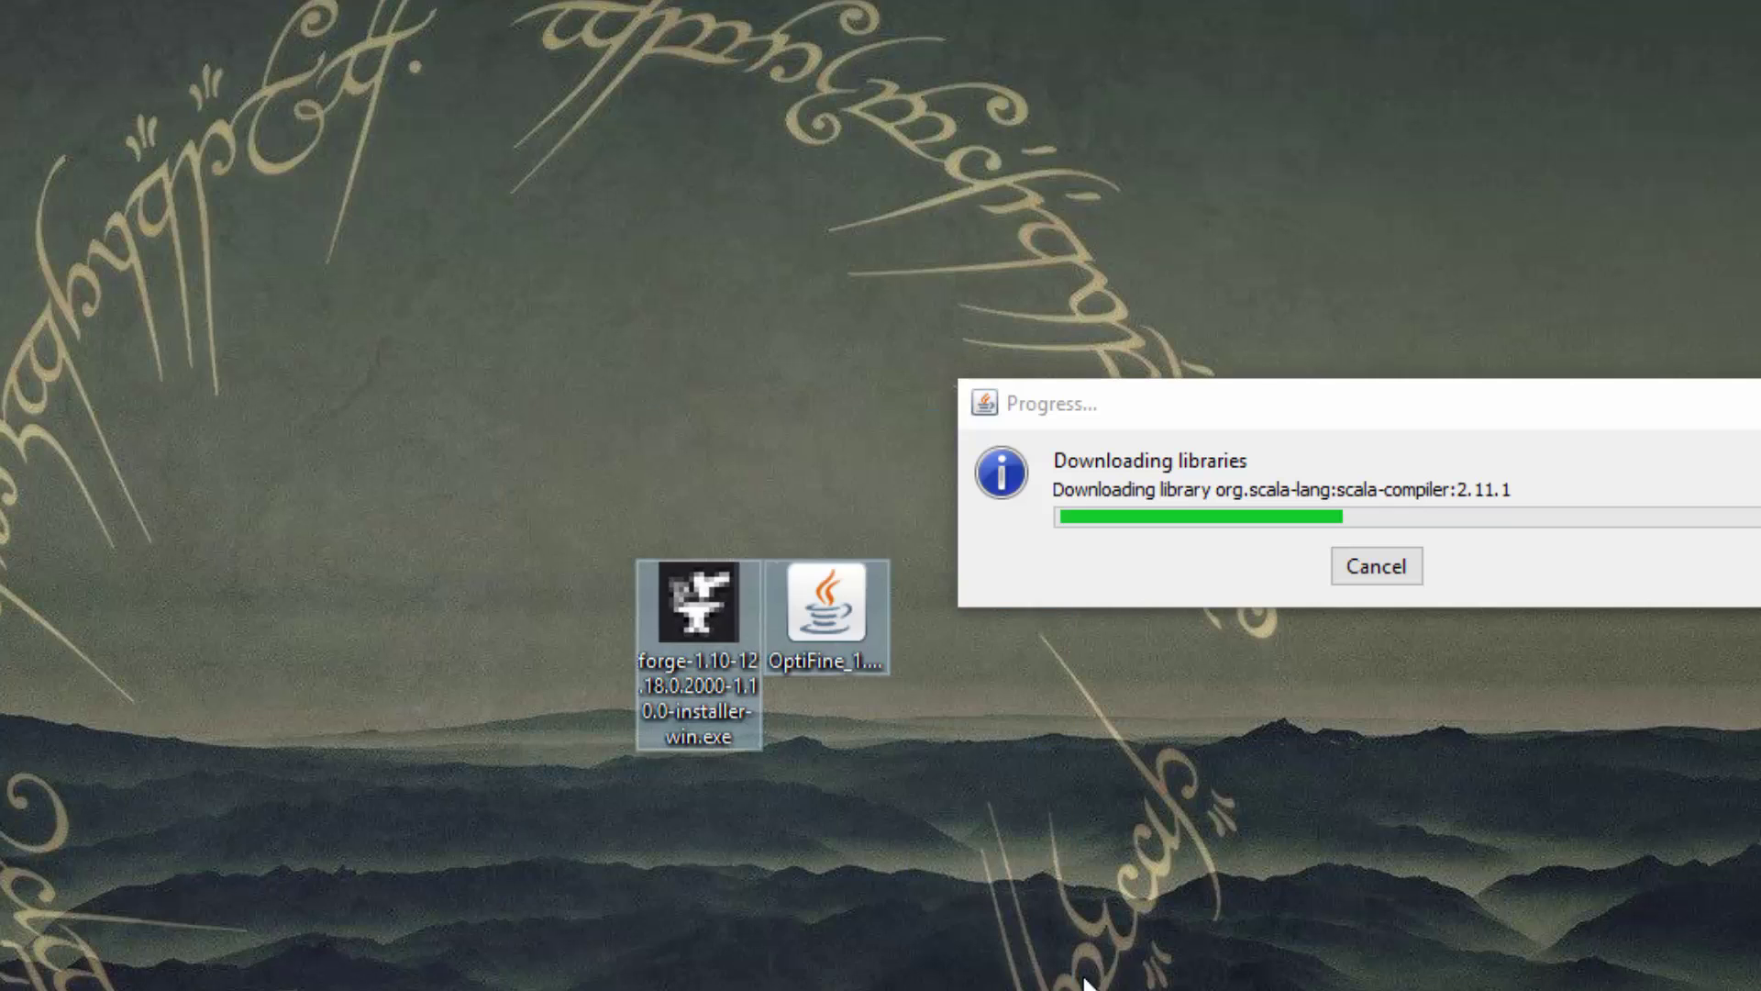
{"action": "left_click_drag", "start_coordinate": [1070, 422], "coordinate": [574, 755]}
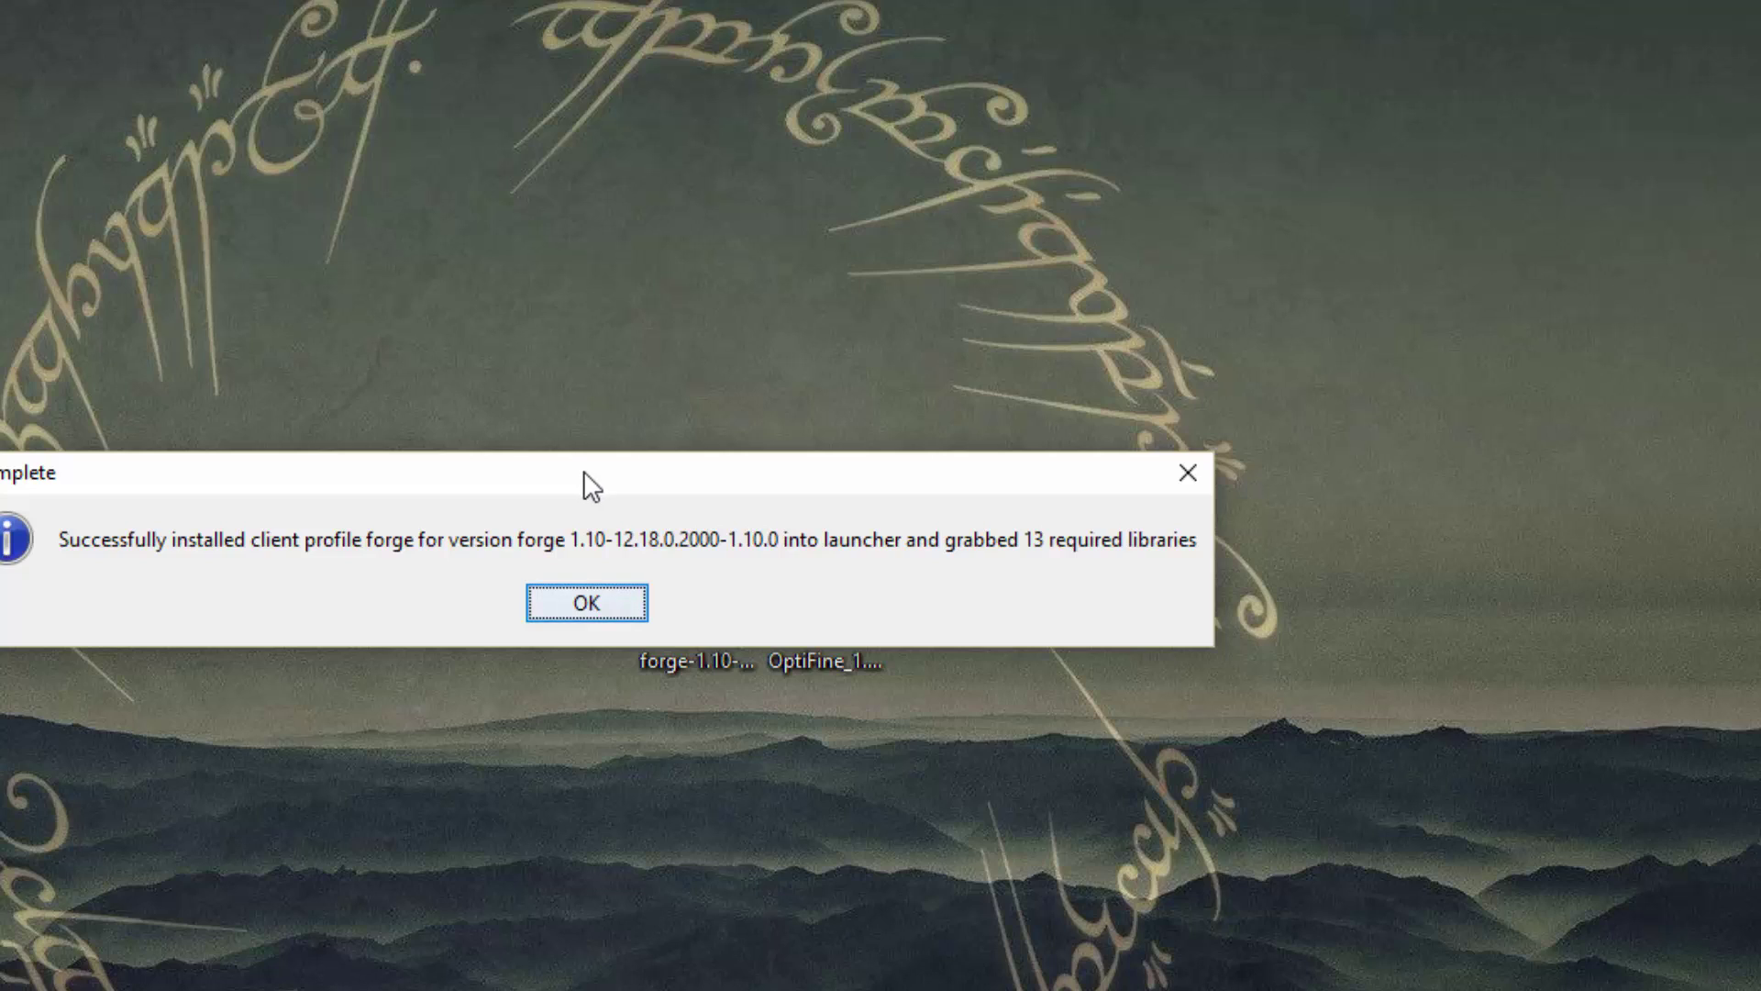
{"action": "left_click_drag", "start_coordinate": [587, 483], "coordinate": [641, 696]}
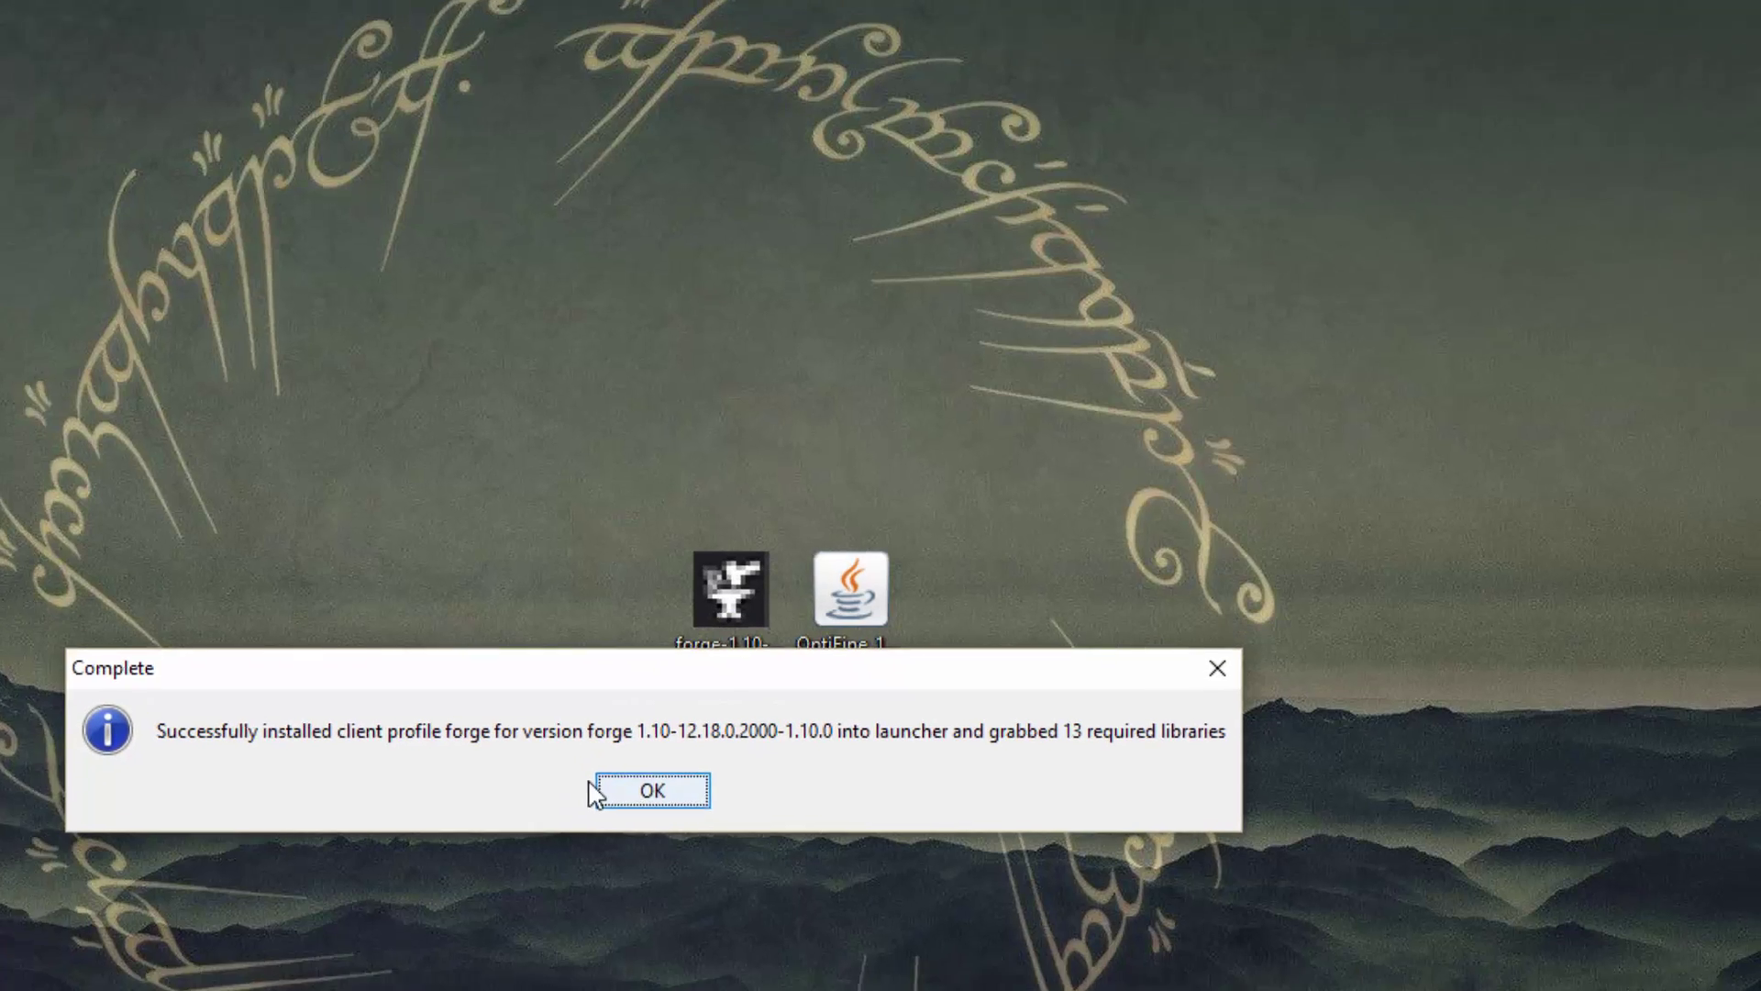
Step: Dismiss the install message and drop the Forge installer into the Recycle Bin
{"action": "left_click", "coordinate": [595, 787]}
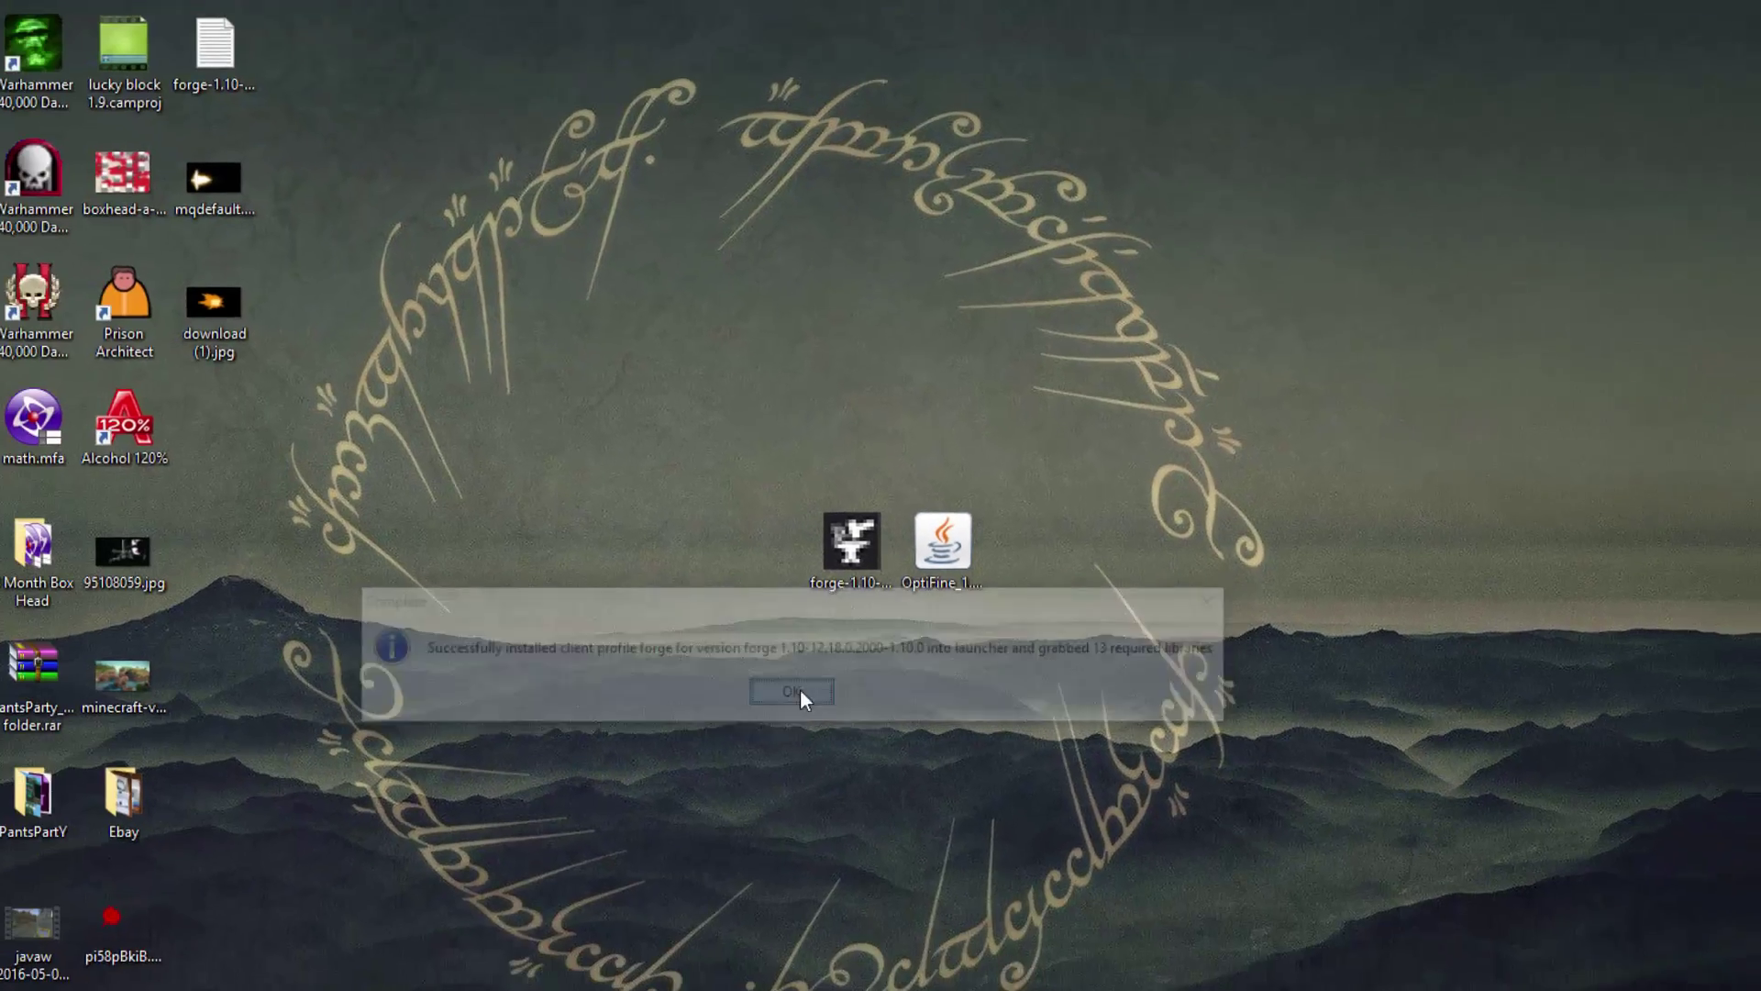
{"action": "left_click_drag", "start_coordinate": [896, 475], "coordinate": [1029, 636]}
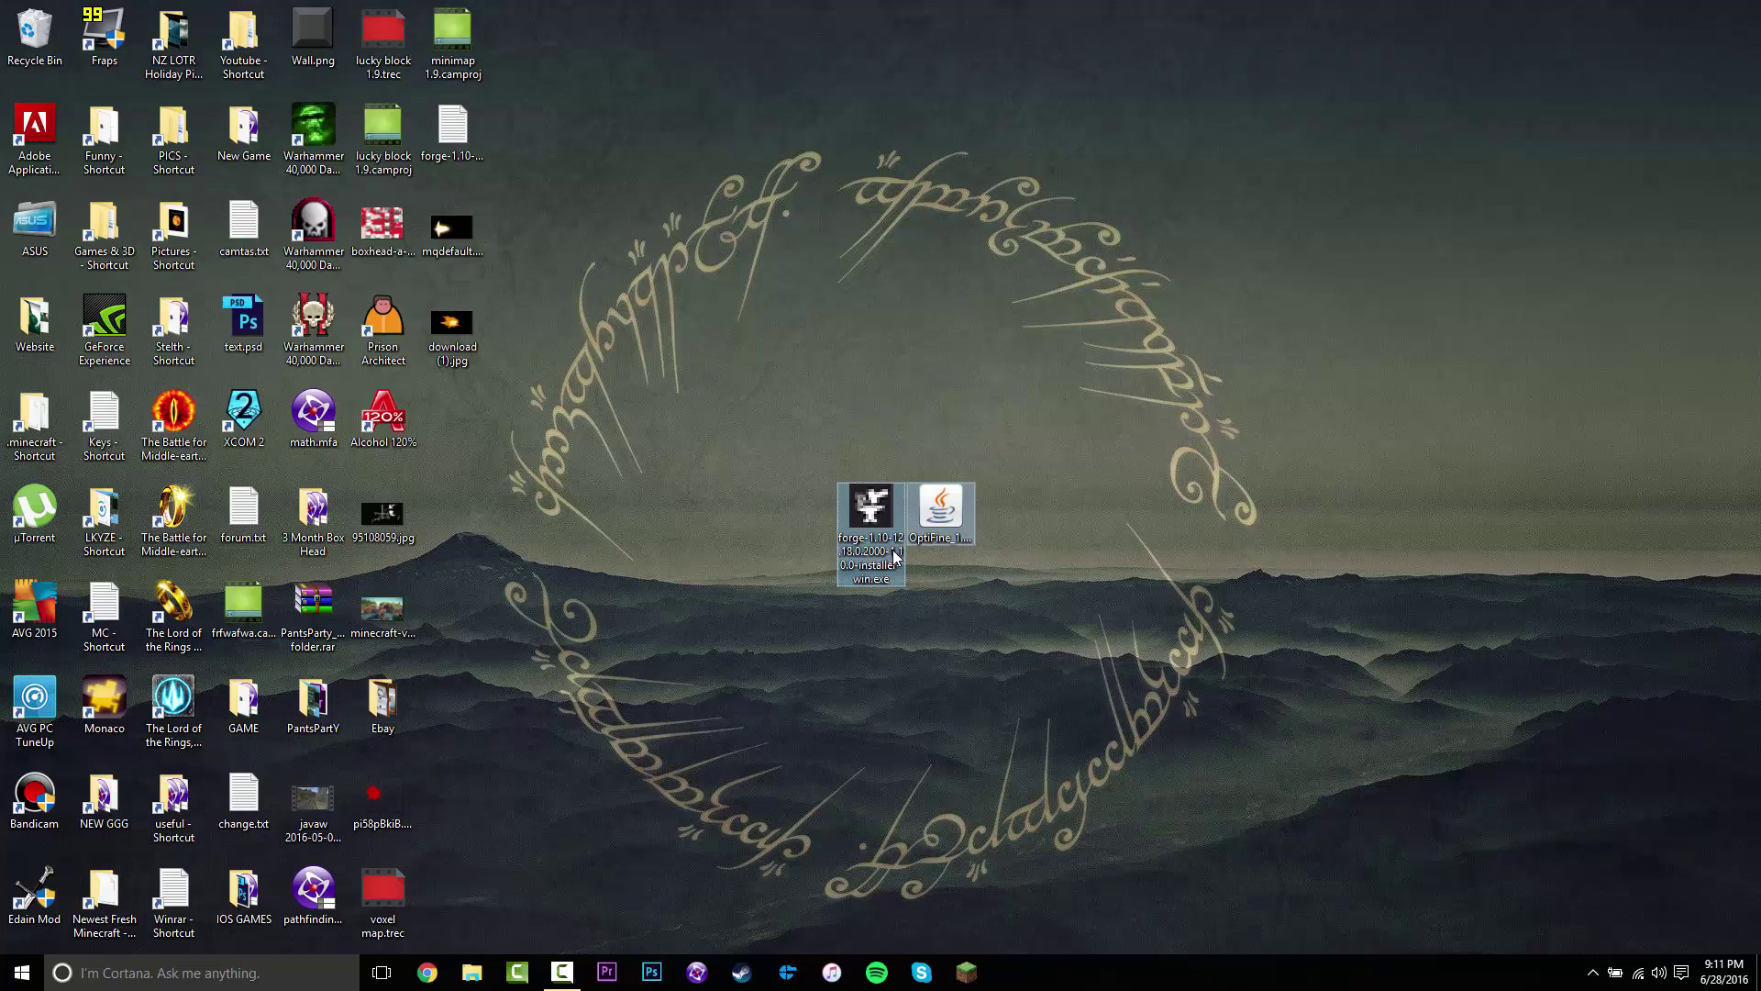
{"action": "left_click", "coordinate": [894, 557]}
{"action": "left_click_drag", "start_coordinate": [895, 557], "coordinate": [35, 38]}
Step: Move the OptiFine jar icon up toward the middle of the desktop
{"action": "left_click_drag", "start_coordinate": [1029, 363], "coordinate": [900, 610]}
{"action": "left_click_drag", "start_coordinate": [940, 510], "coordinate": [1110, 272]}
{"action": "left_click", "coordinate": [949, 450]}
{"action": "left_click", "coordinate": [601, 438]}
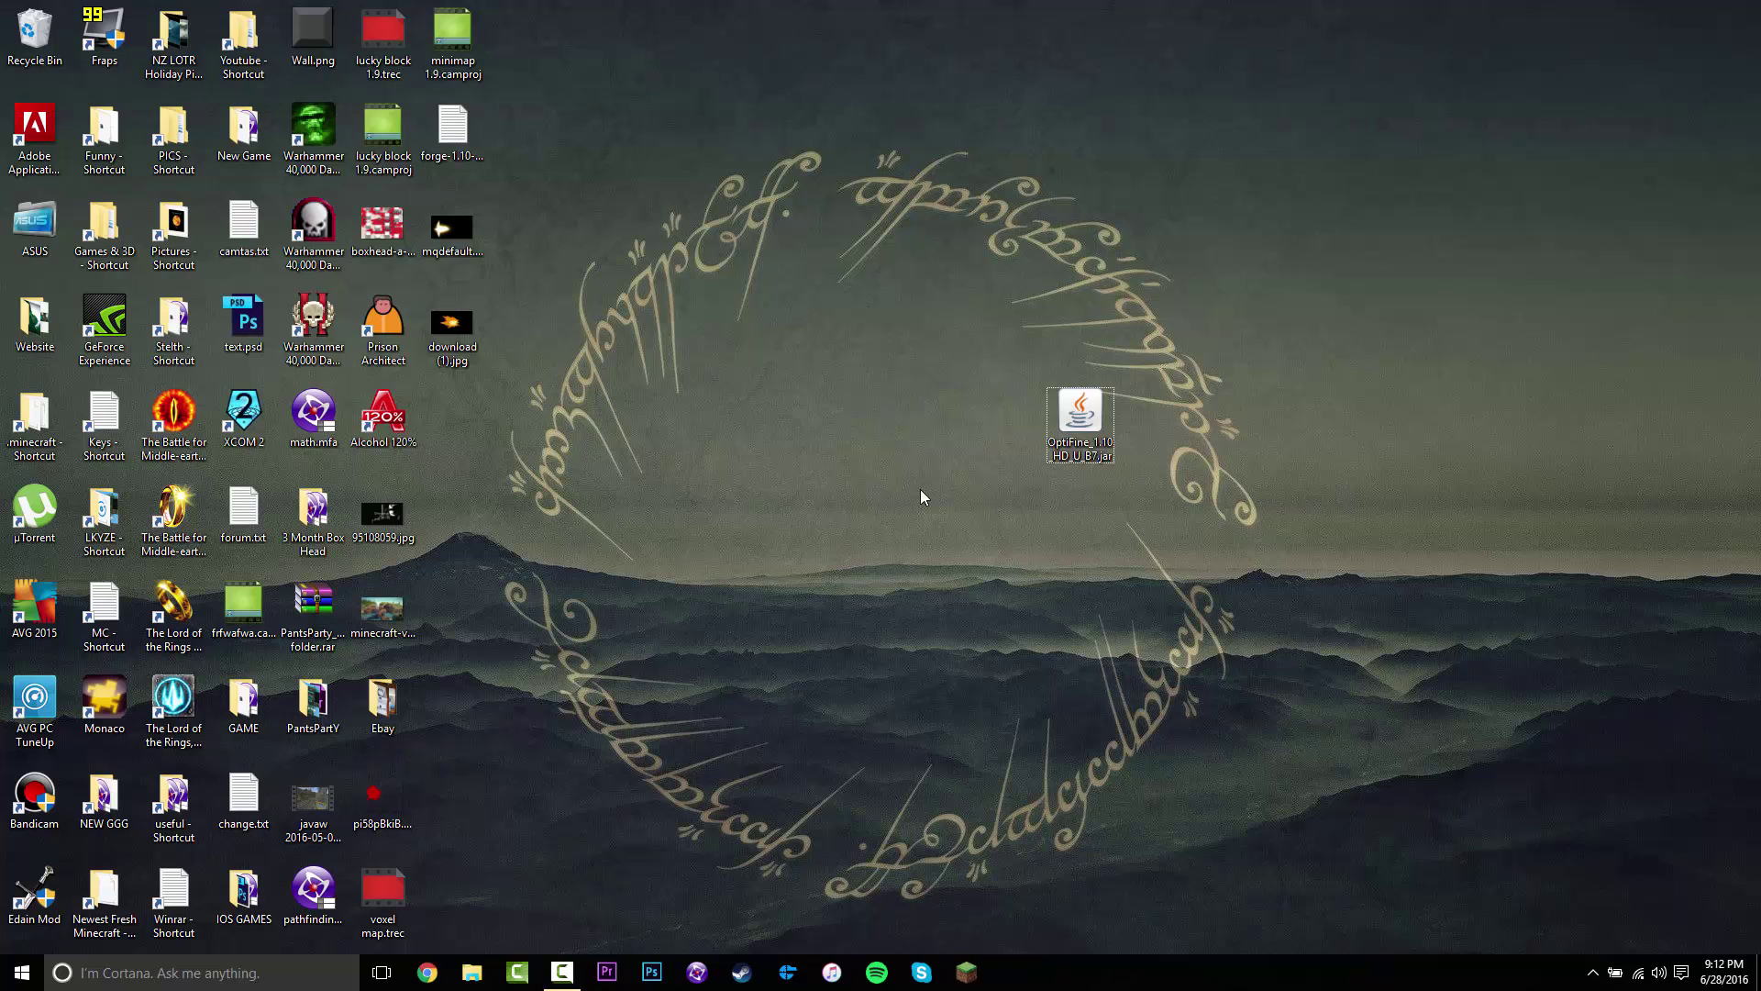
{"action": "left_click_drag", "start_coordinate": [1324, 287], "coordinate": [807, 631]}
{"action": "left_click", "coordinate": [944, 578]}
Step: Shift the OptiFine jar a bit further left and bring up the Run dialog
{"action": "key", "text": "super"}
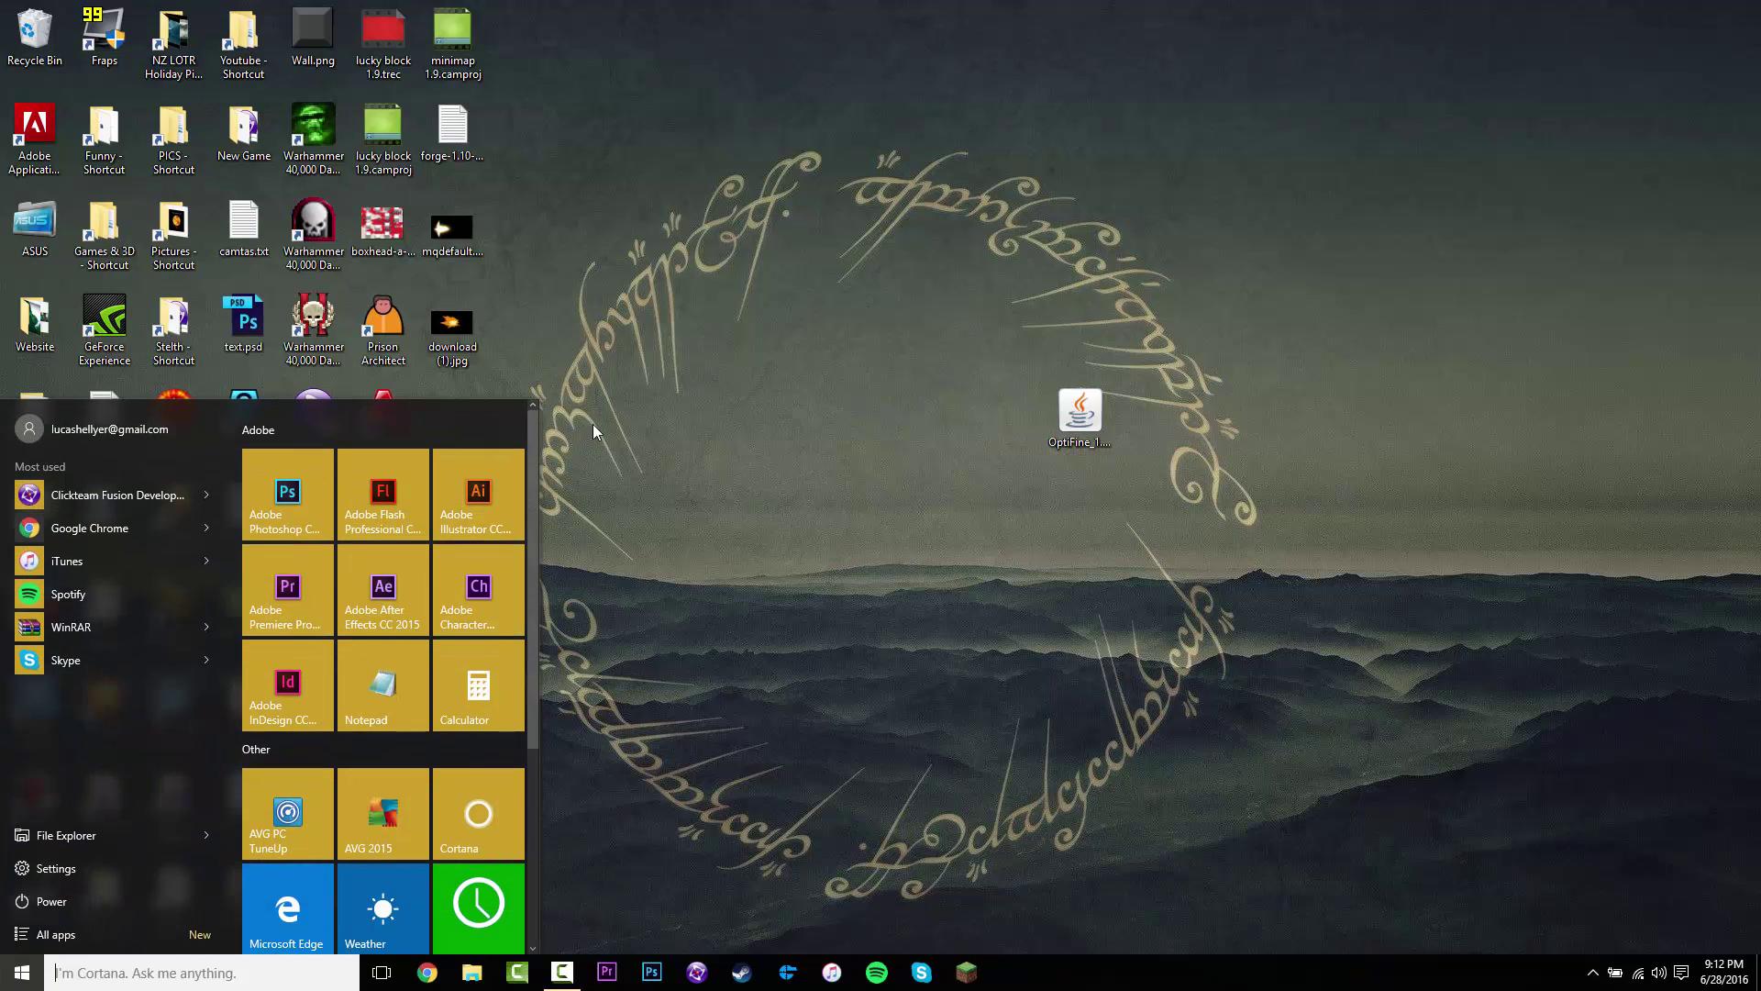
{"action": "left_click", "coordinate": [662, 355]}
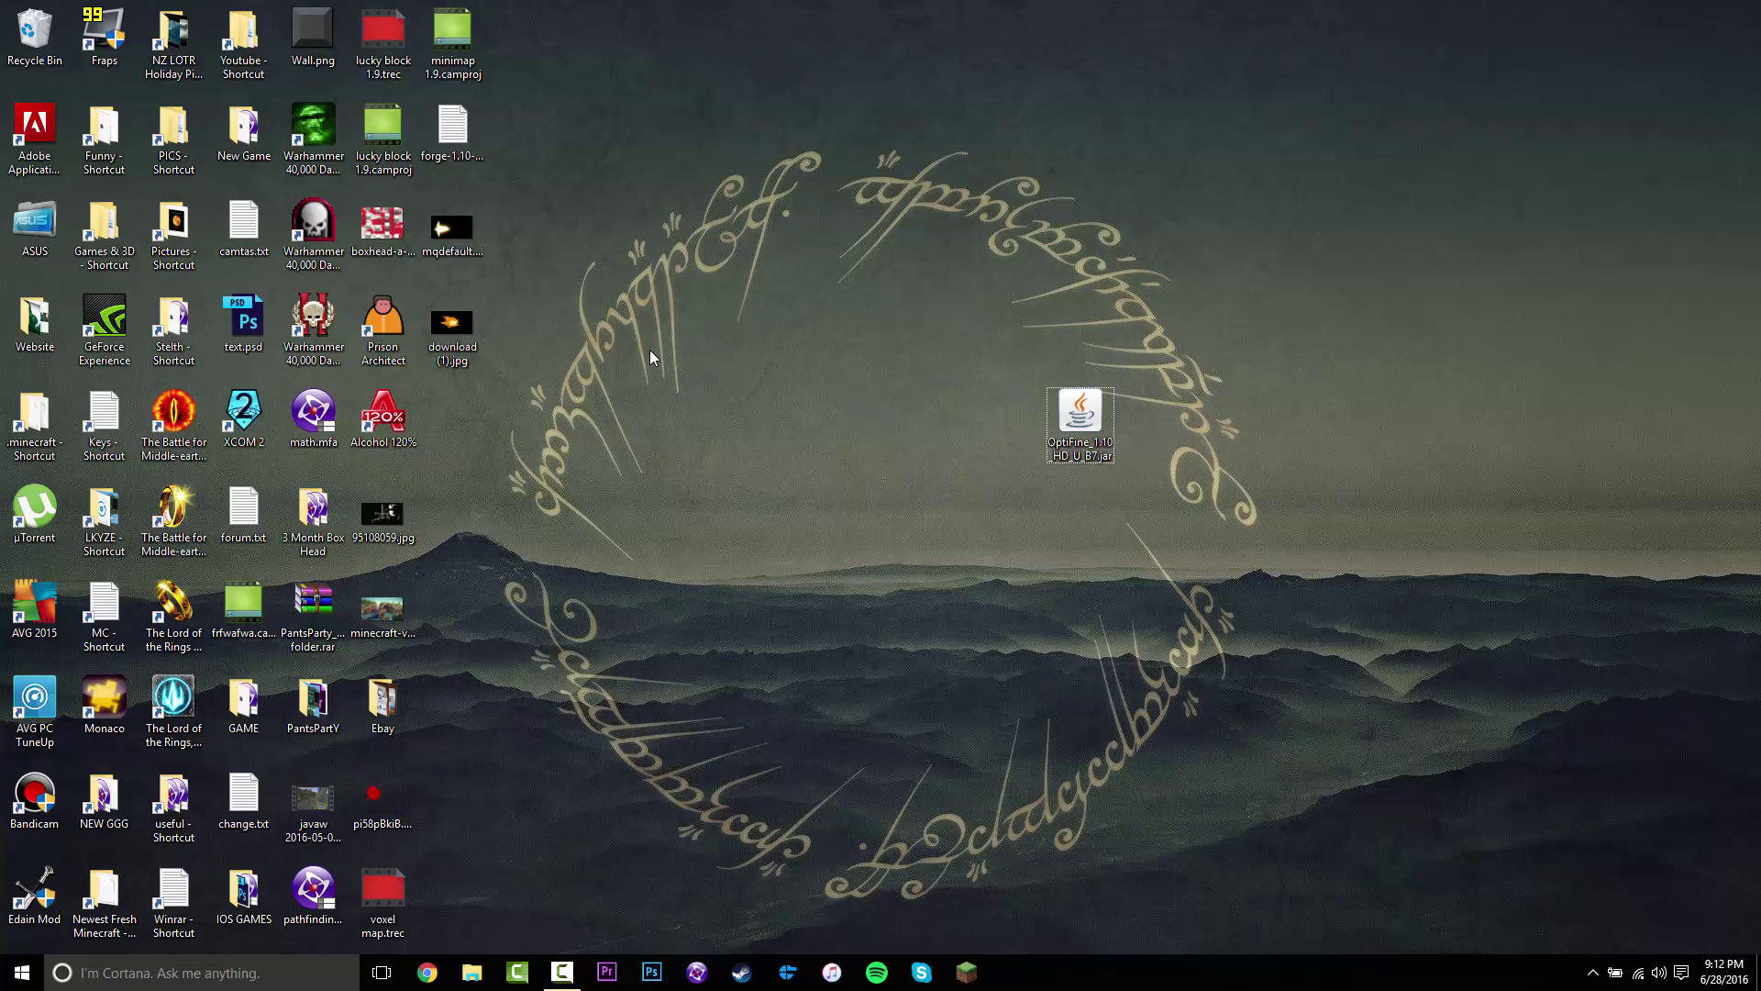
{"action": "left_click_drag", "start_coordinate": [1247, 309], "coordinate": [1032, 488]}
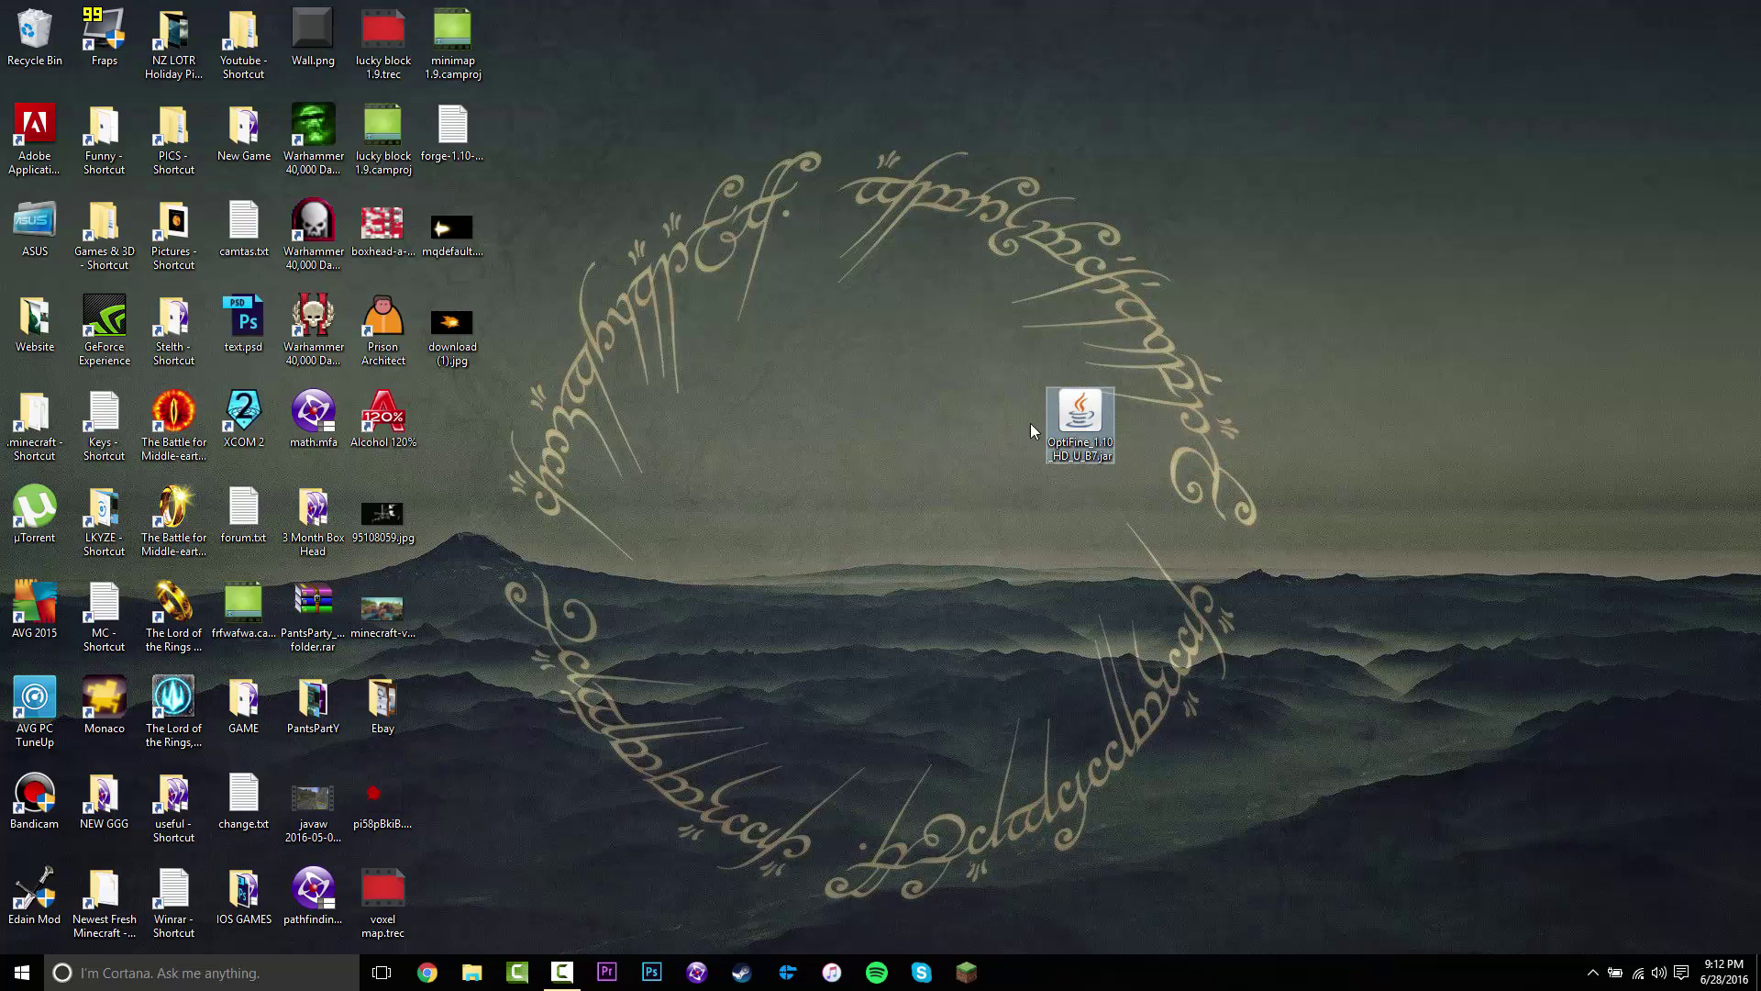
{"action": "left_click_drag", "start_coordinate": [1048, 421], "coordinate": [909, 420]}
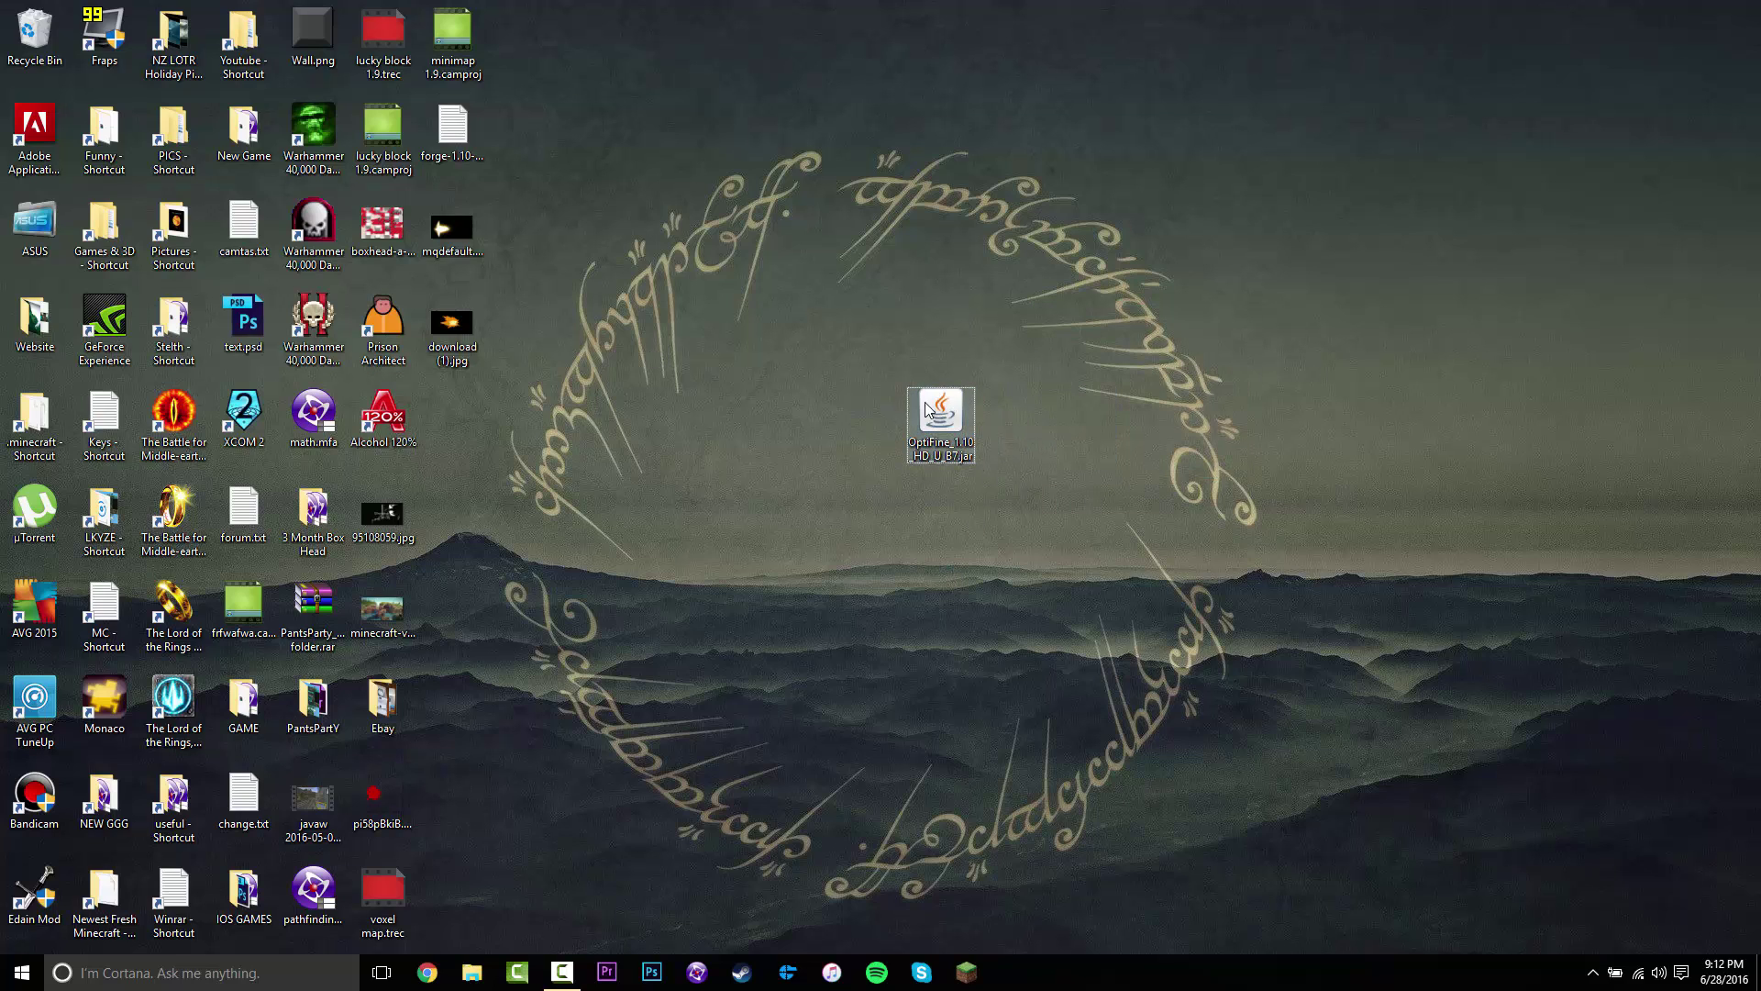
{"action": "left_click", "coordinate": [861, 405]}
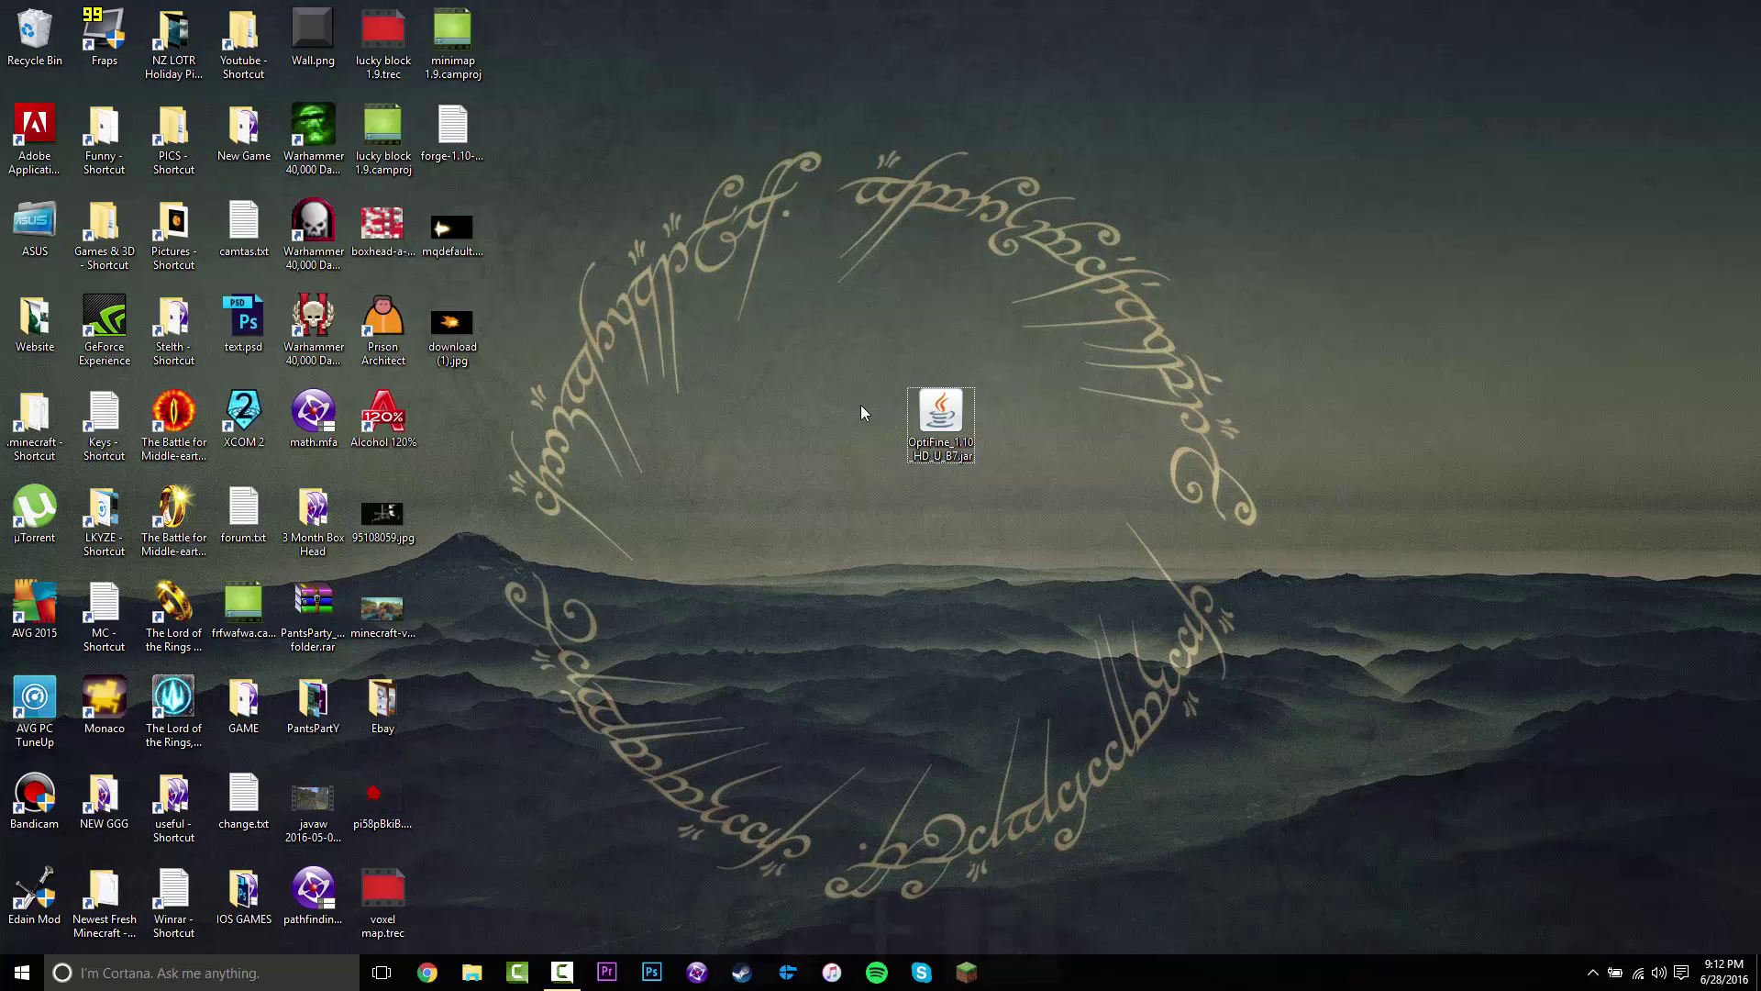
{"action": "key", "text": "super+r"}
Step: Run %appdata% to reach the Roaming folder containing .minecraft
{"action": "left_click_drag", "start_coordinate": [80, 773], "coordinate": [585, 364]}
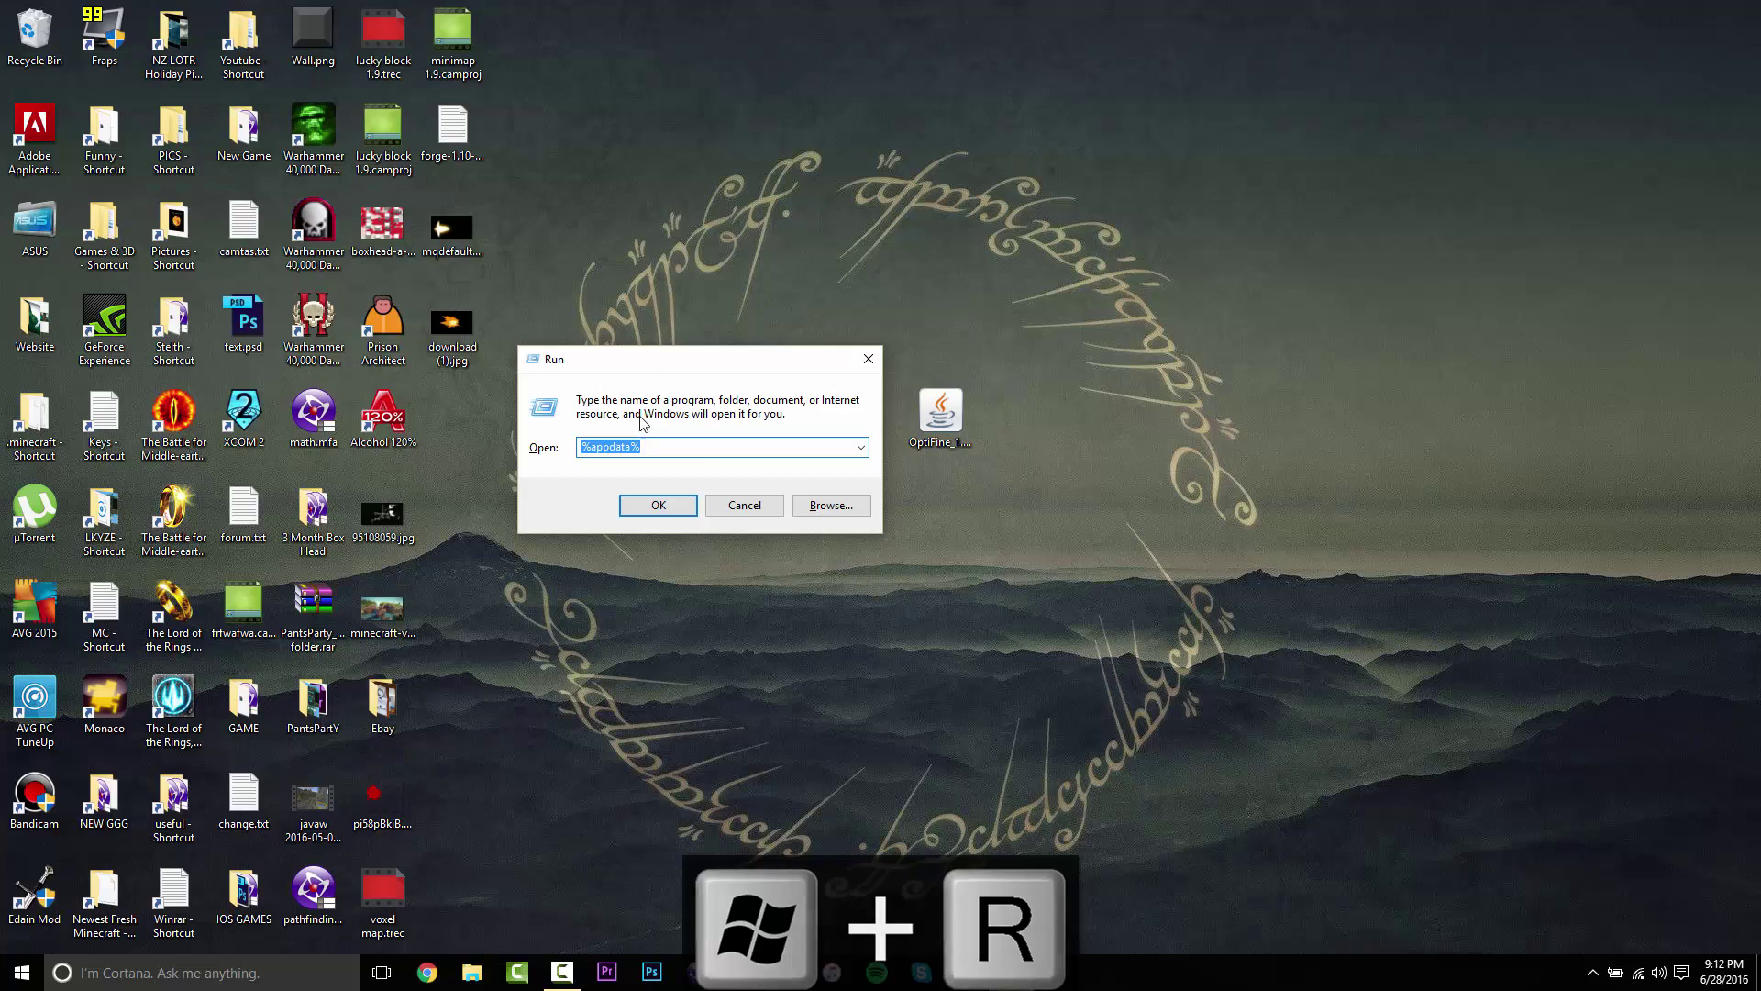
{"action": "type", "text": "%appdata%"}
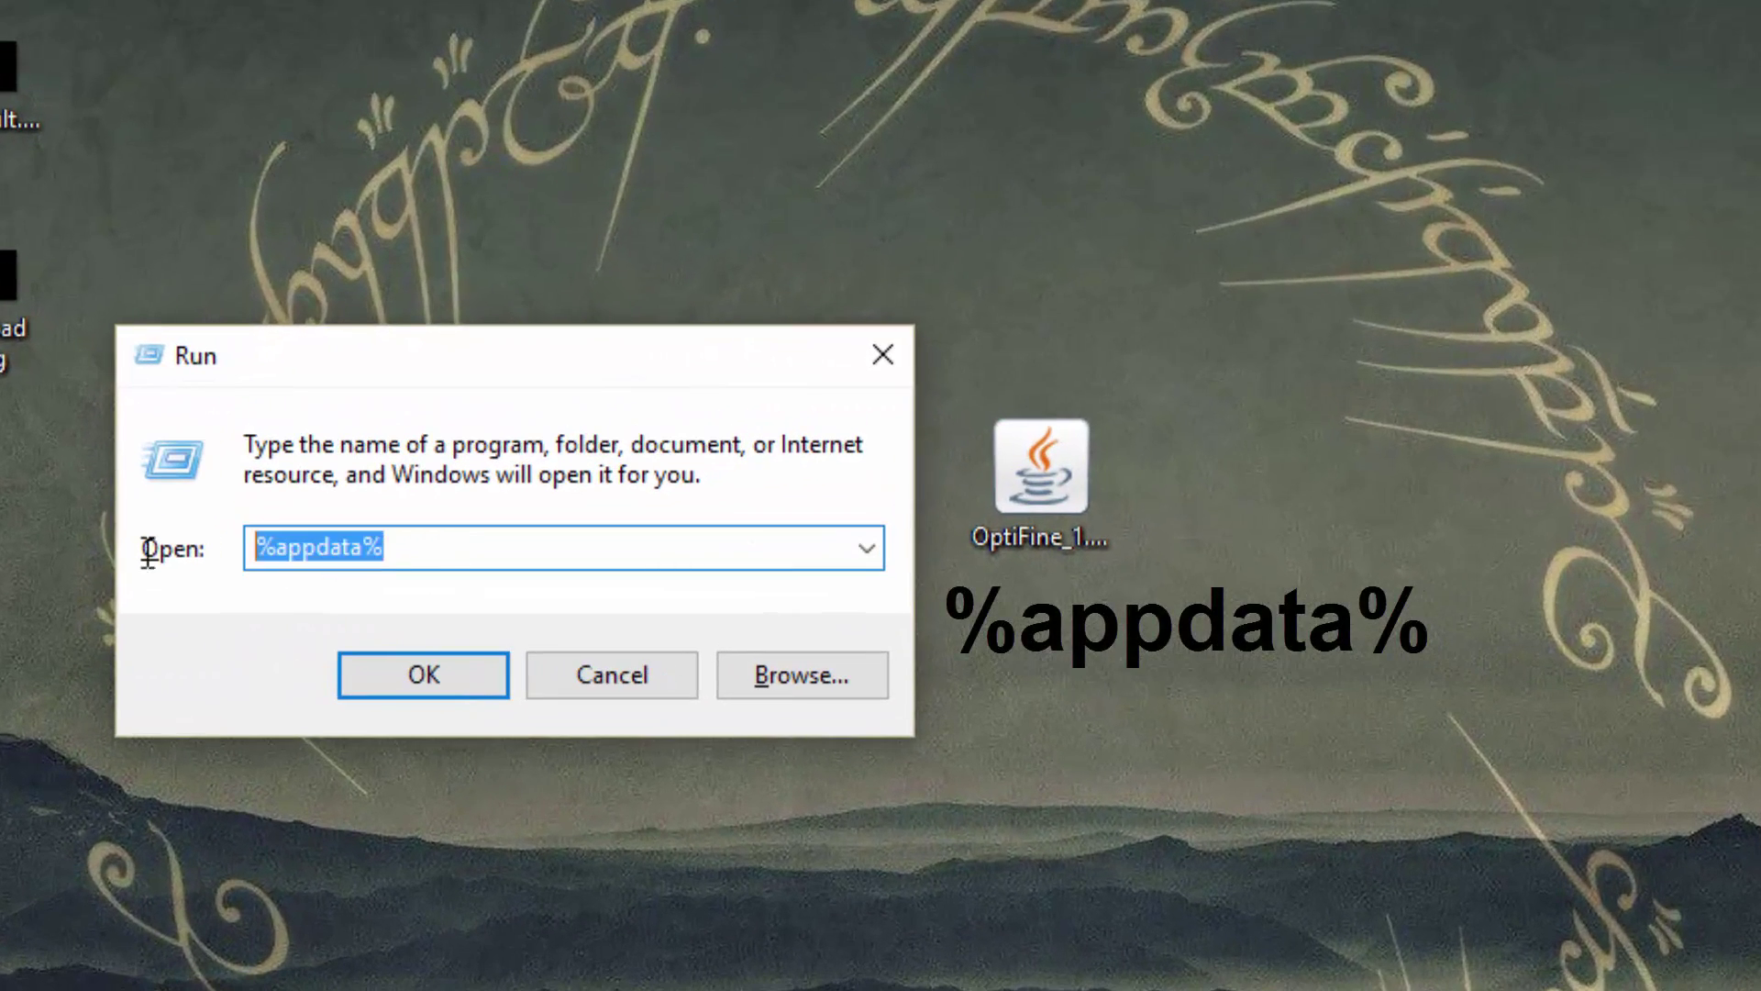
{"action": "left_click", "coordinate": [428, 667]}
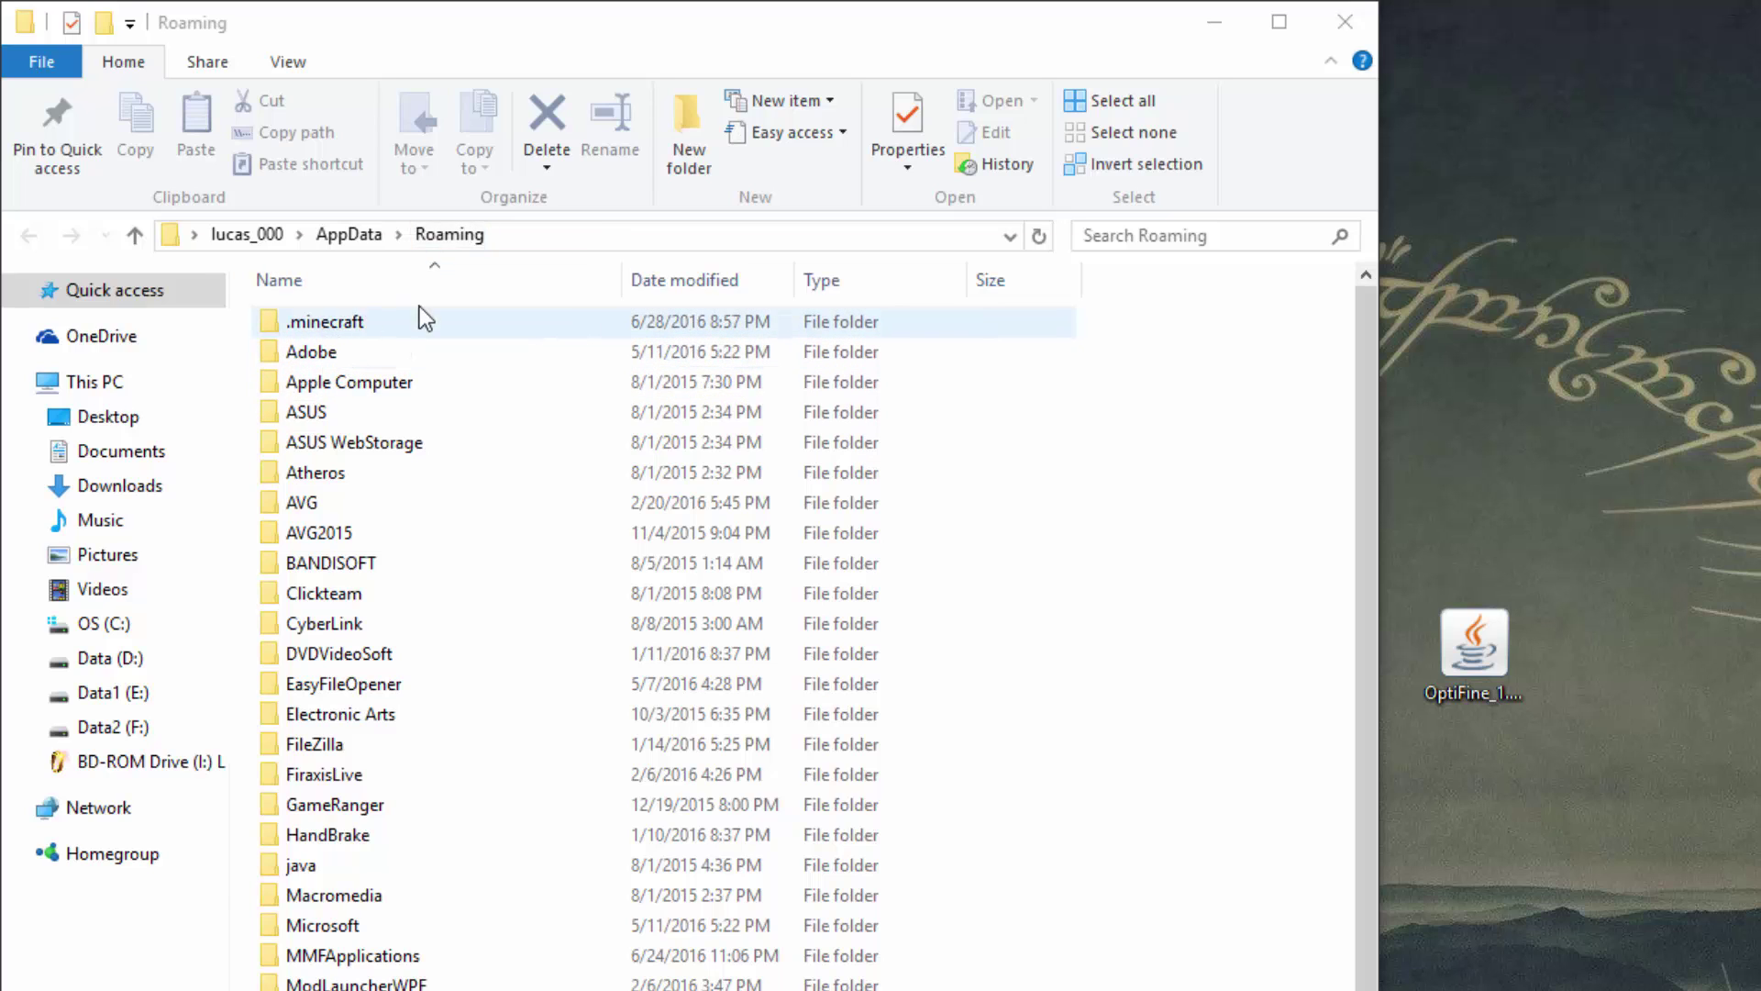
Step: Open the .minecraft folder
{"action": "left_click", "coordinate": [354, 323]}
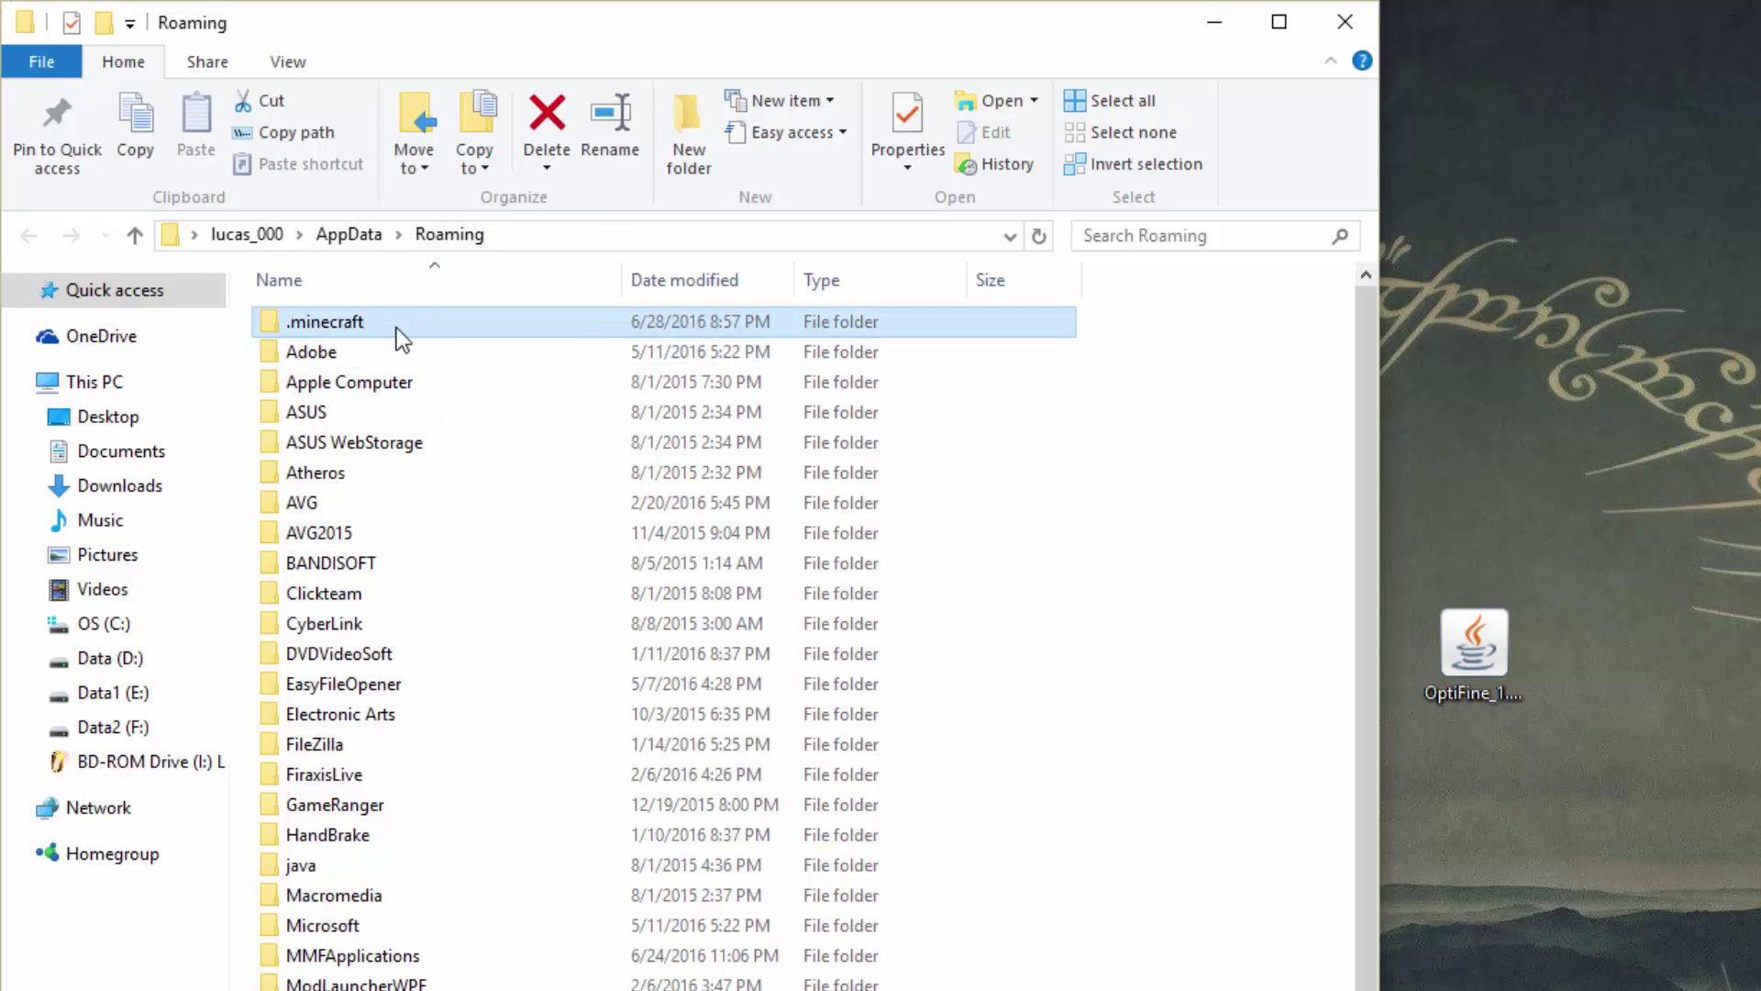
{"action": "double_click", "coordinate": [326, 329]}
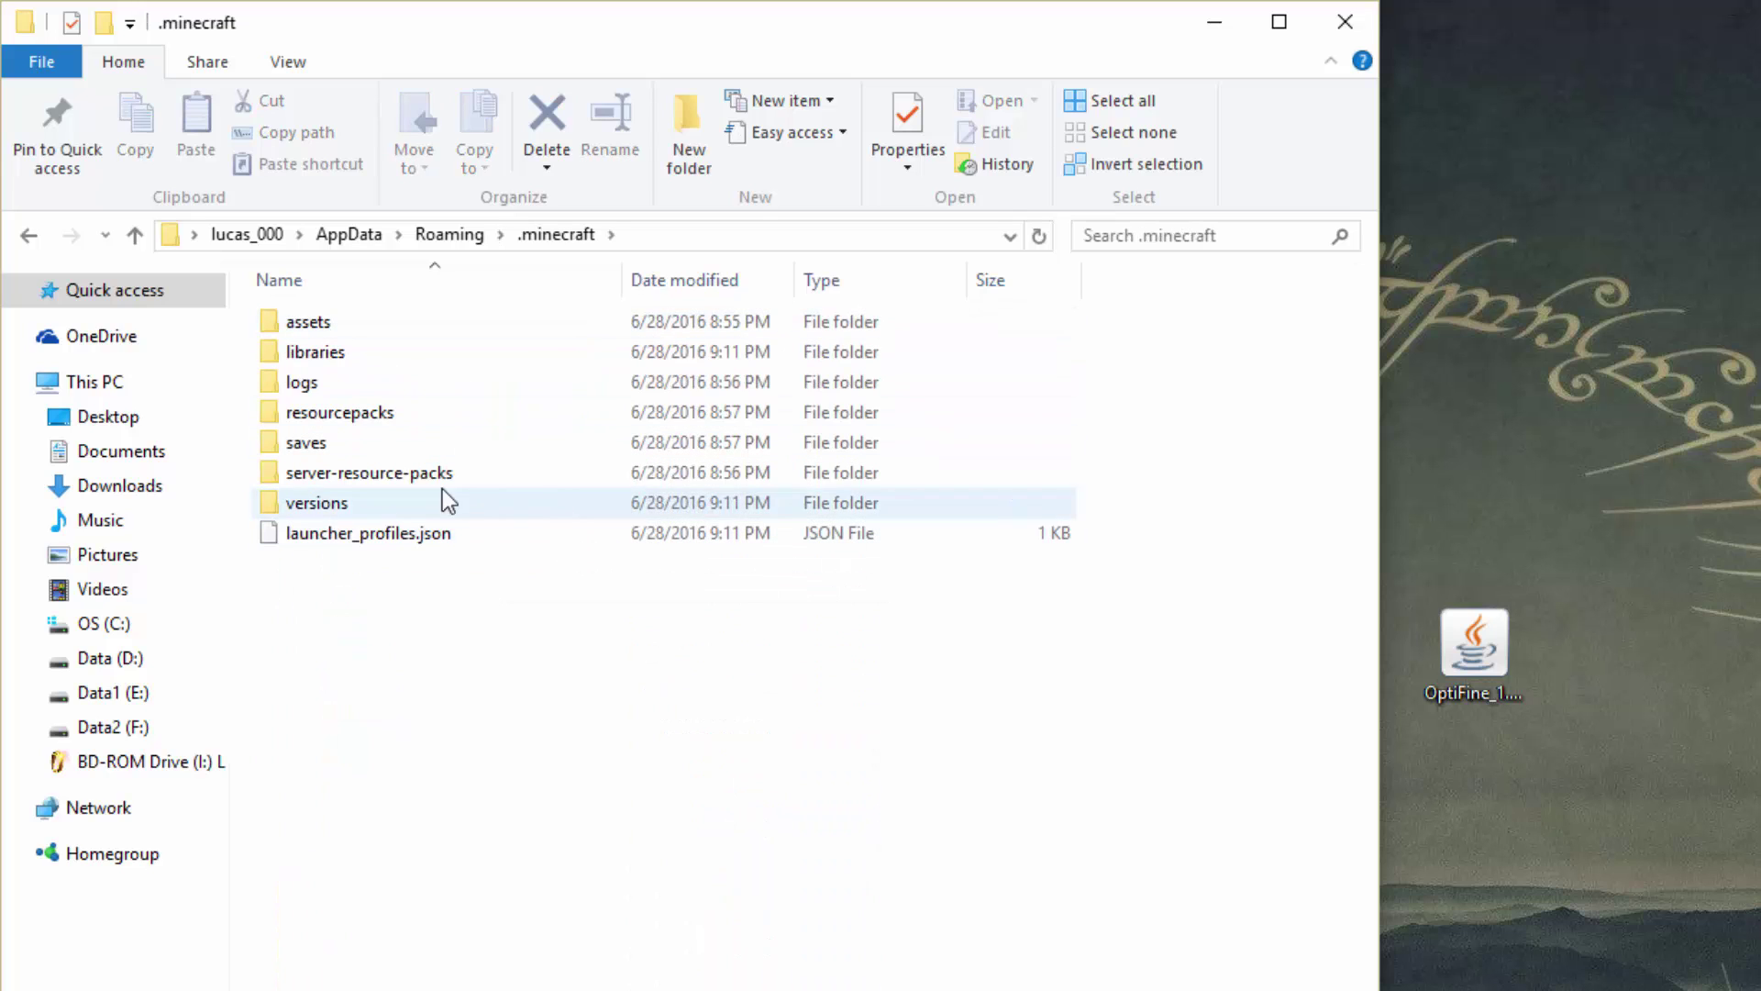
{"action": "left_click_drag", "start_coordinate": [1474, 647], "coordinate": [1732, 642]}
{"action": "left_click_drag", "start_coordinate": [1757, 863], "coordinate": [1510, 950]}
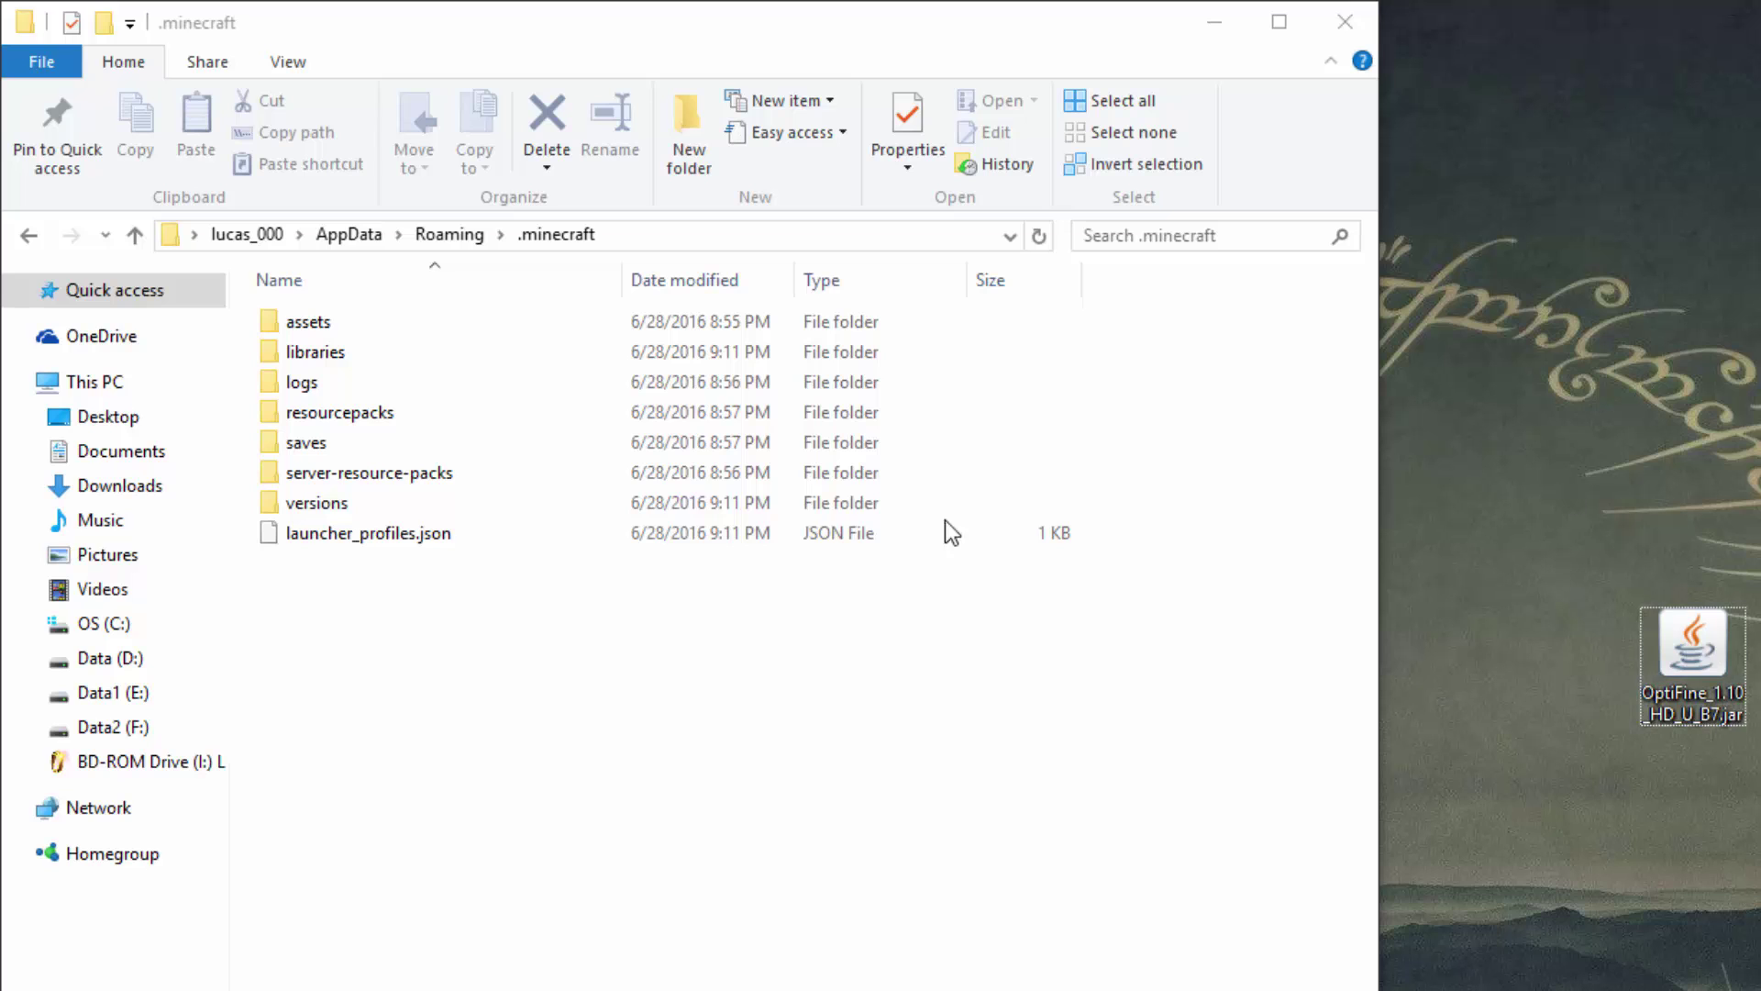
{"action": "left_click_drag", "start_coordinate": [1261, 801], "coordinate": [496, 631]}
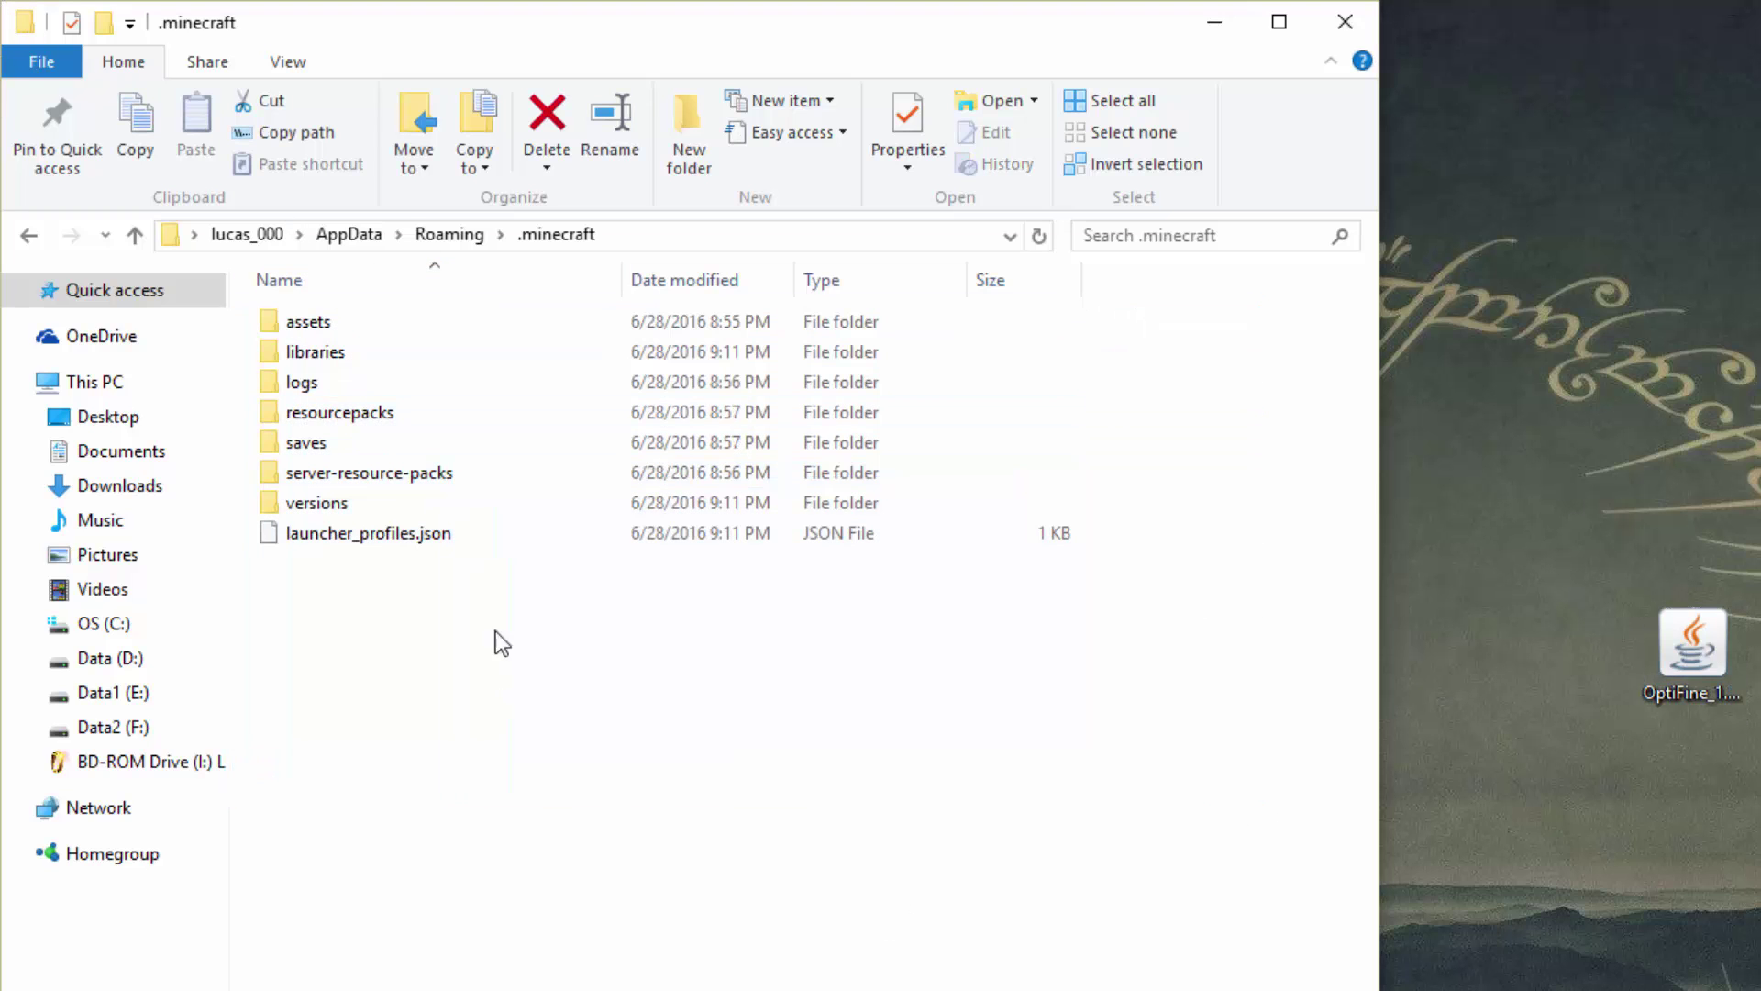
{"action": "left_click_drag", "start_coordinate": [1237, 549], "coordinate": [605, 659]}
Step: Create a new folder named mods inside .minecraft and open it
{"action": "right_click", "coordinate": [502, 667]}
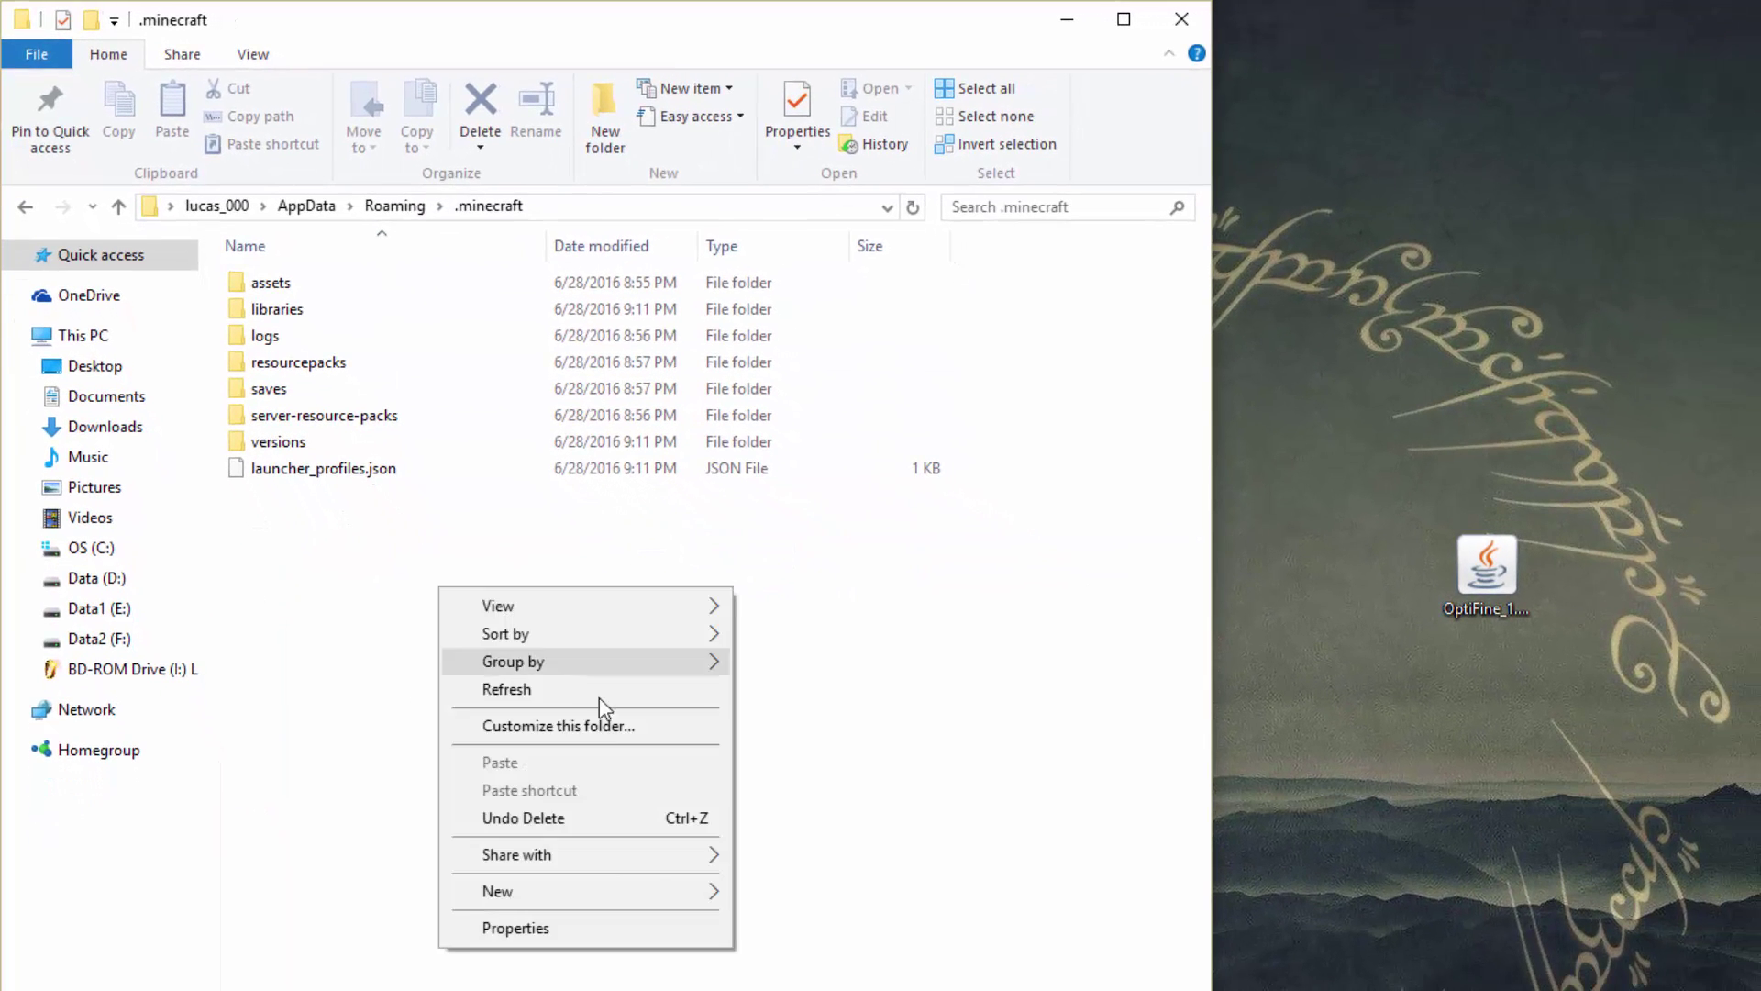
{"action": "mouse_move", "coordinate": [633, 895]}
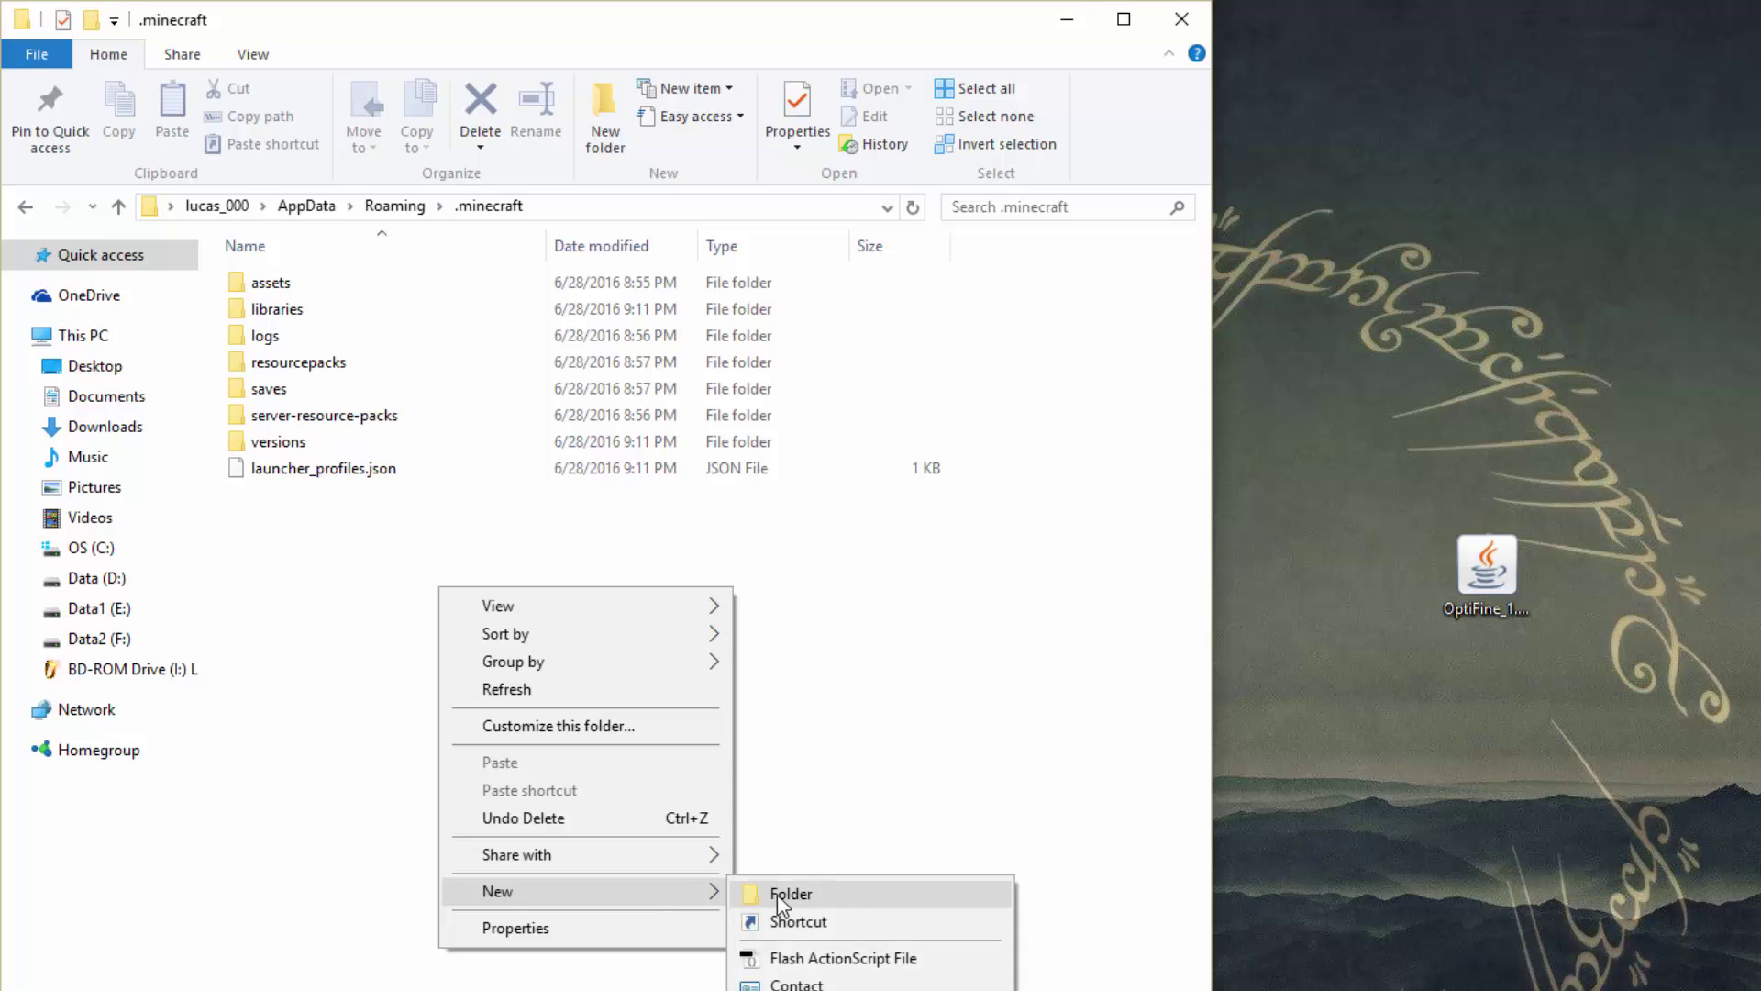
{"action": "left_click", "coordinate": [778, 895]}
{"action": "type", "text": "mods"}
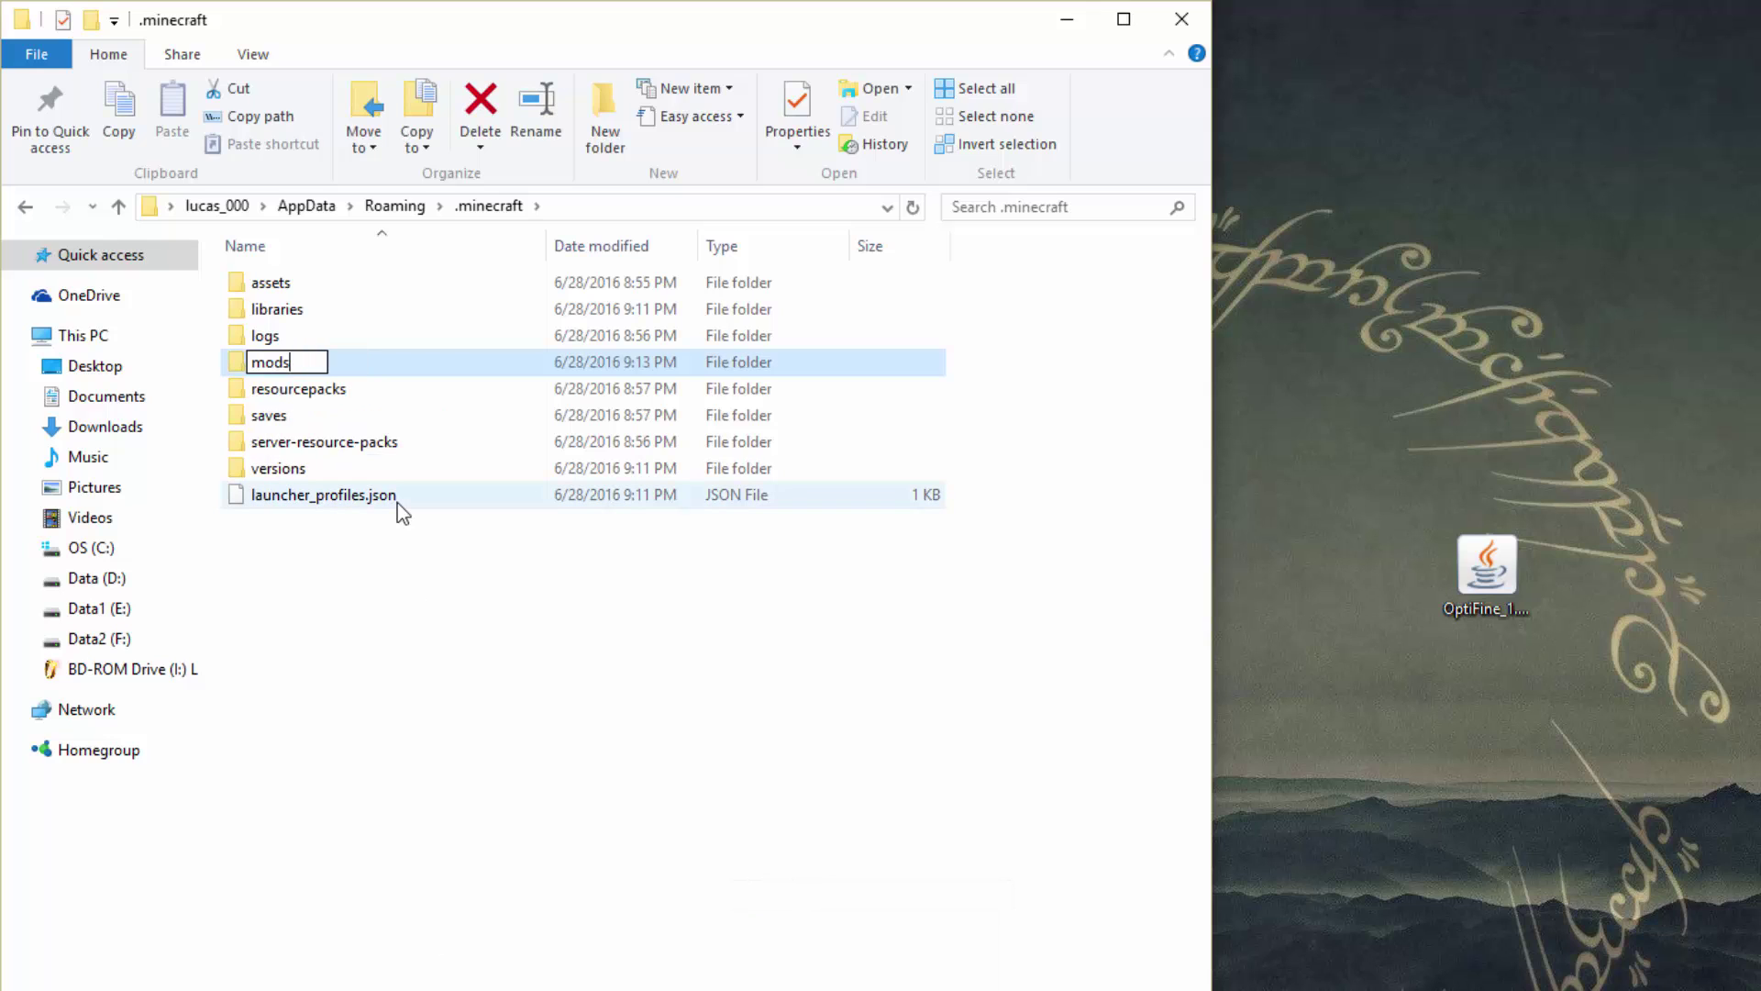
{"action": "key", "text": "Return"}
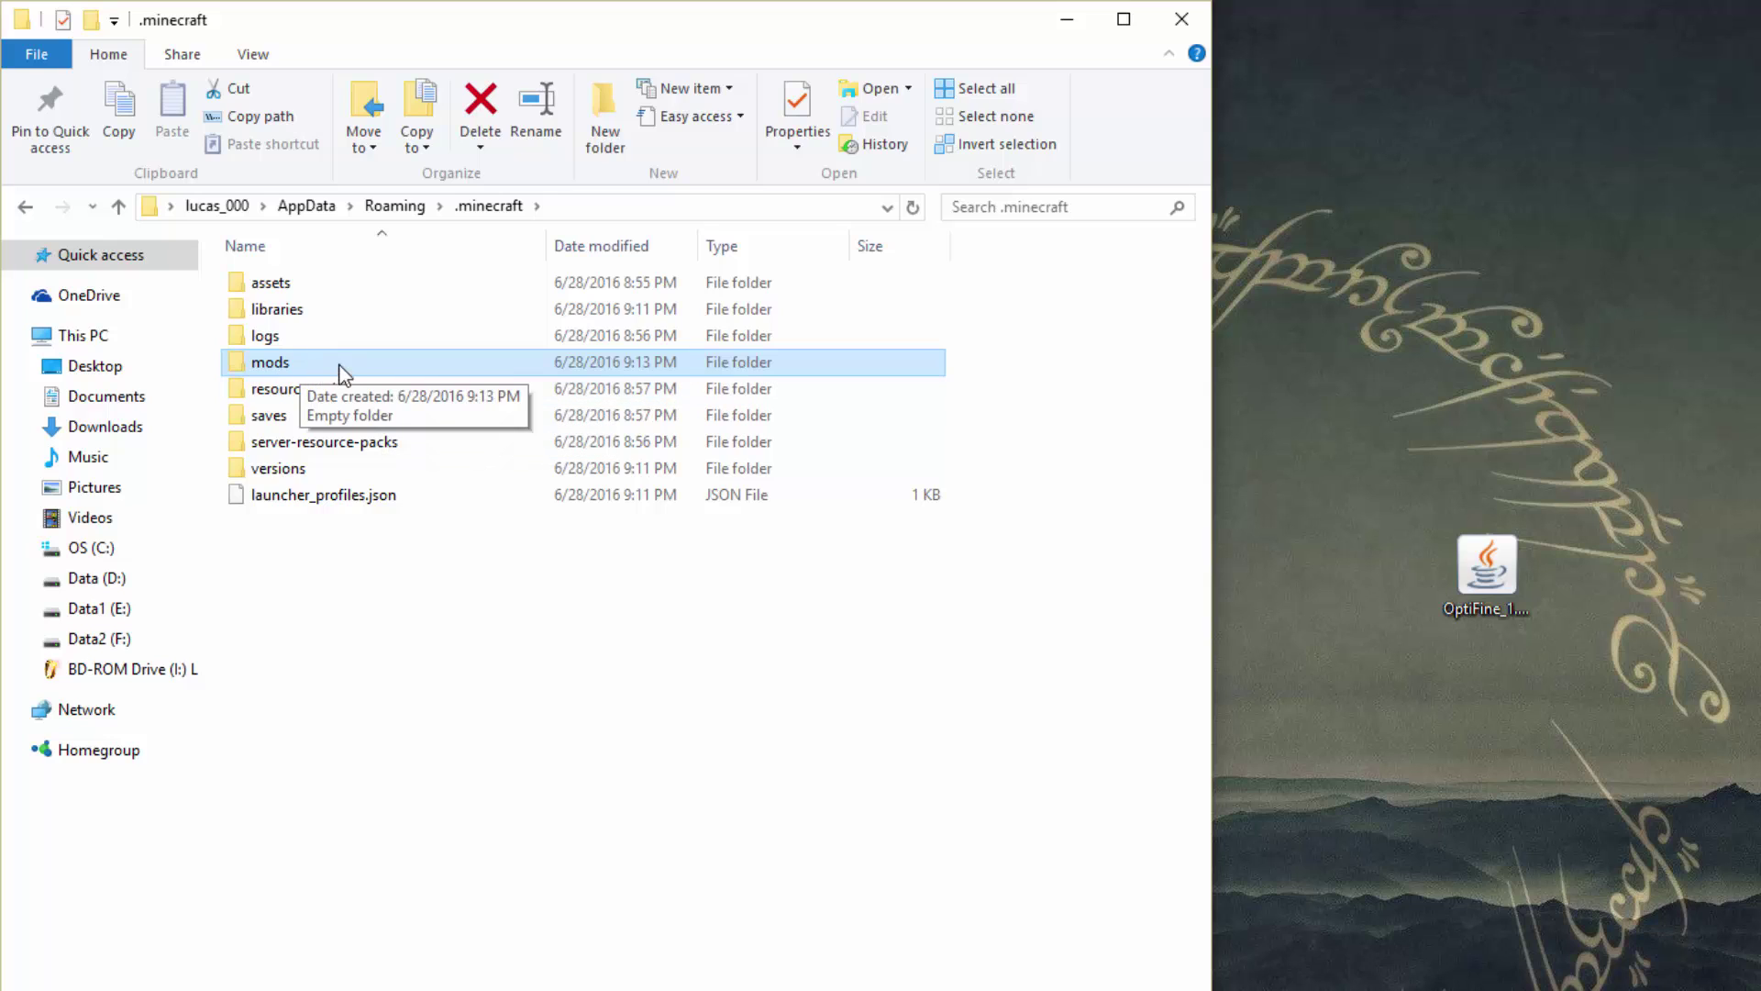
{"action": "double_click", "coordinate": [298, 364]}
{"action": "left_click_drag", "start_coordinate": [1757, 480], "coordinate": [1367, 784]}
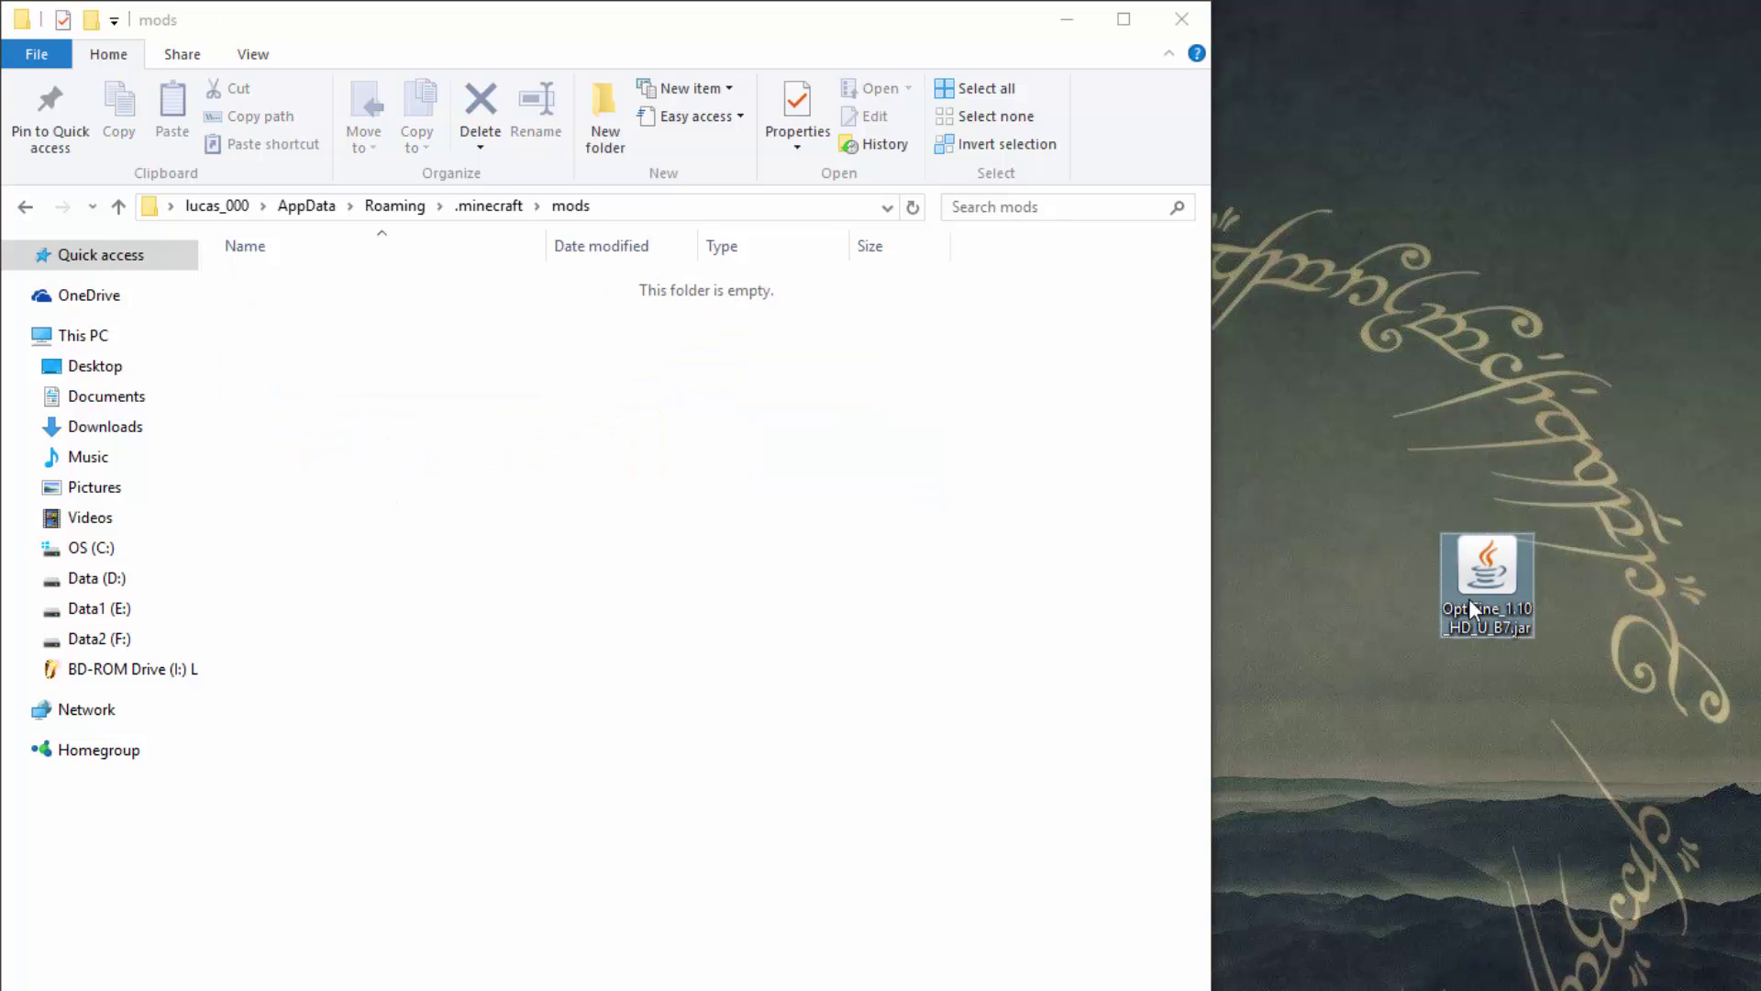
Step: Move OptiFine_1.10_HD_U_B7.jar from the desktop into the mods folder and close File Explorer
{"action": "left_click_drag", "start_coordinate": [1486, 574], "coordinate": [798, 551]}
{"action": "left_click_drag", "start_coordinate": [1077, 561], "coordinate": [626, 503]}
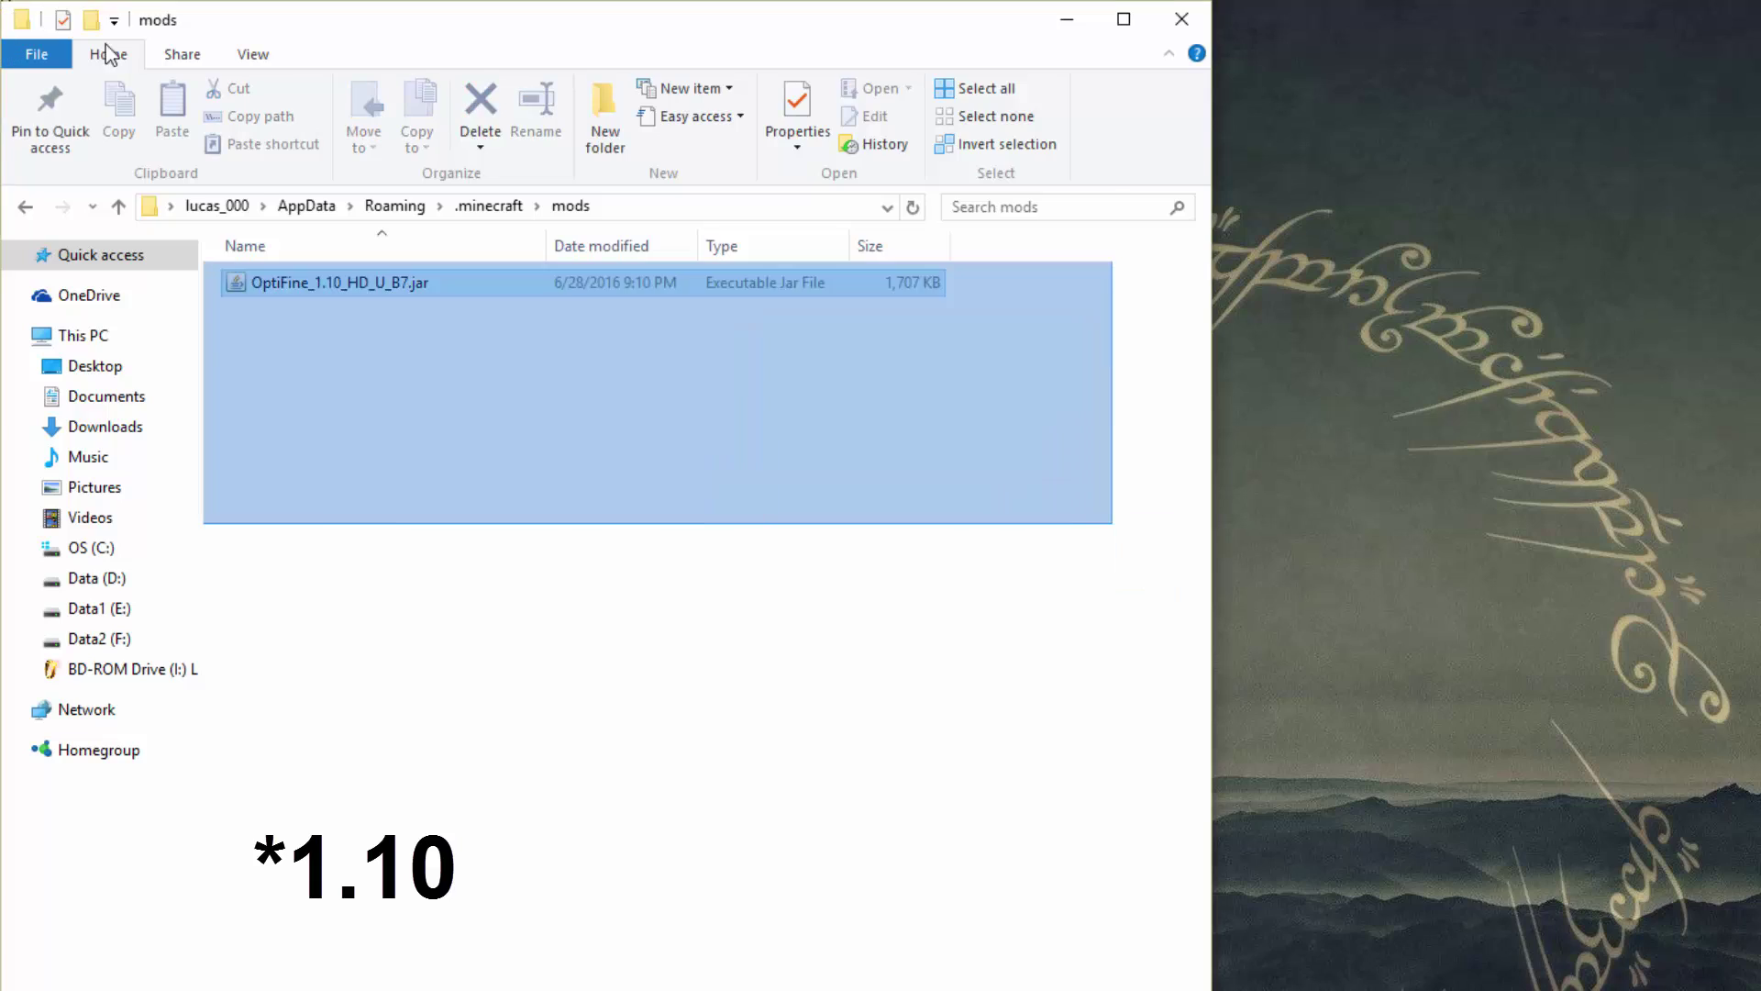
{"action": "left_click", "coordinate": [1042, 8]}
{"action": "left_click", "coordinate": [1182, 18]}
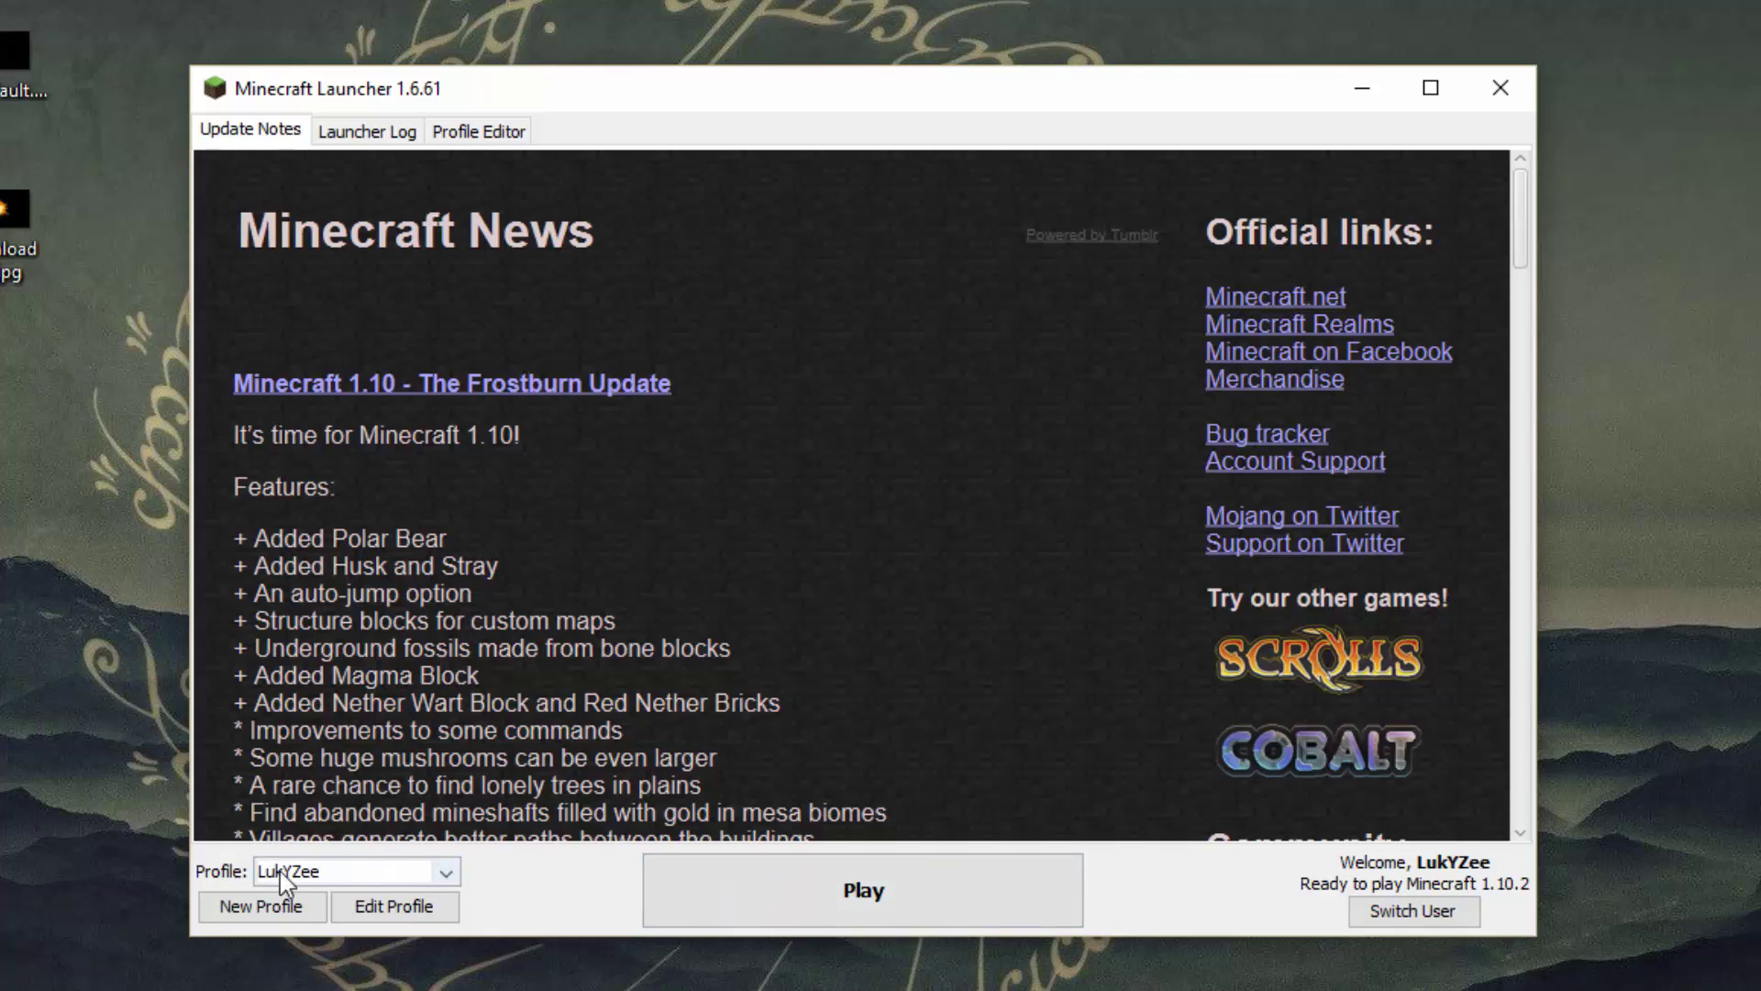
Step: Select the forge profile in the Minecraft Launcher and launch Minecraft 1.10 with it
{"action": "left_click", "coordinate": [341, 879]}
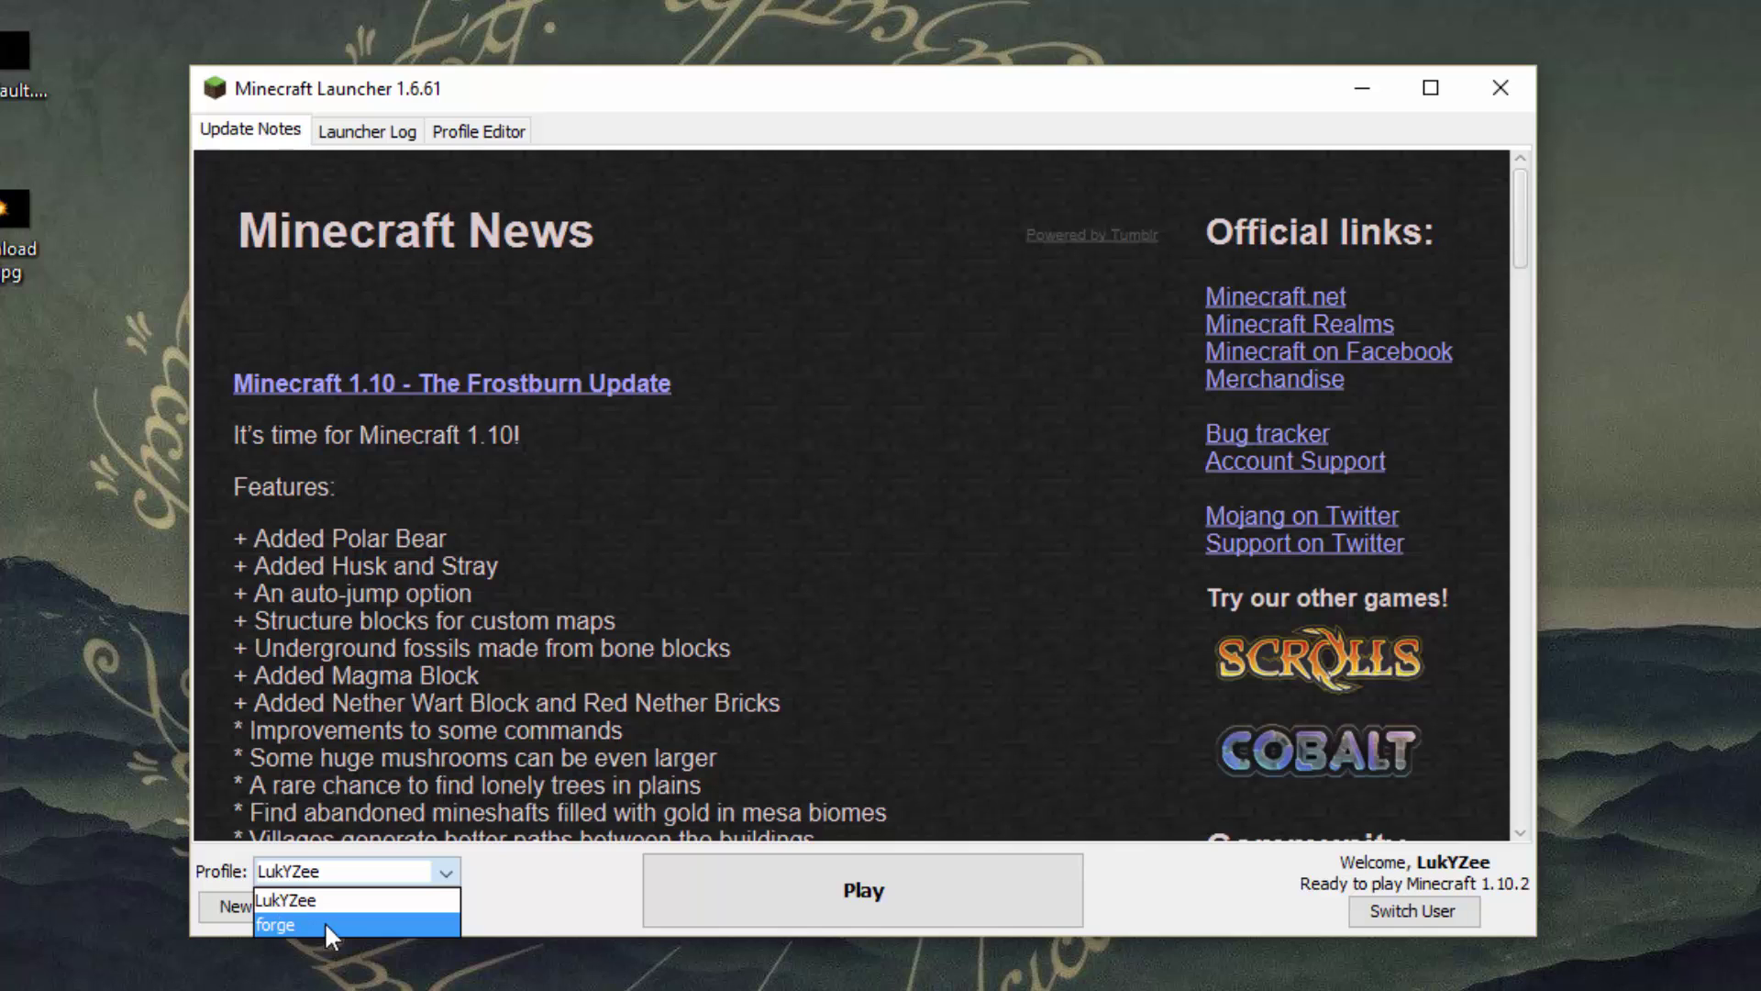
{"action": "left_click", "coordinate": [323, 923]}
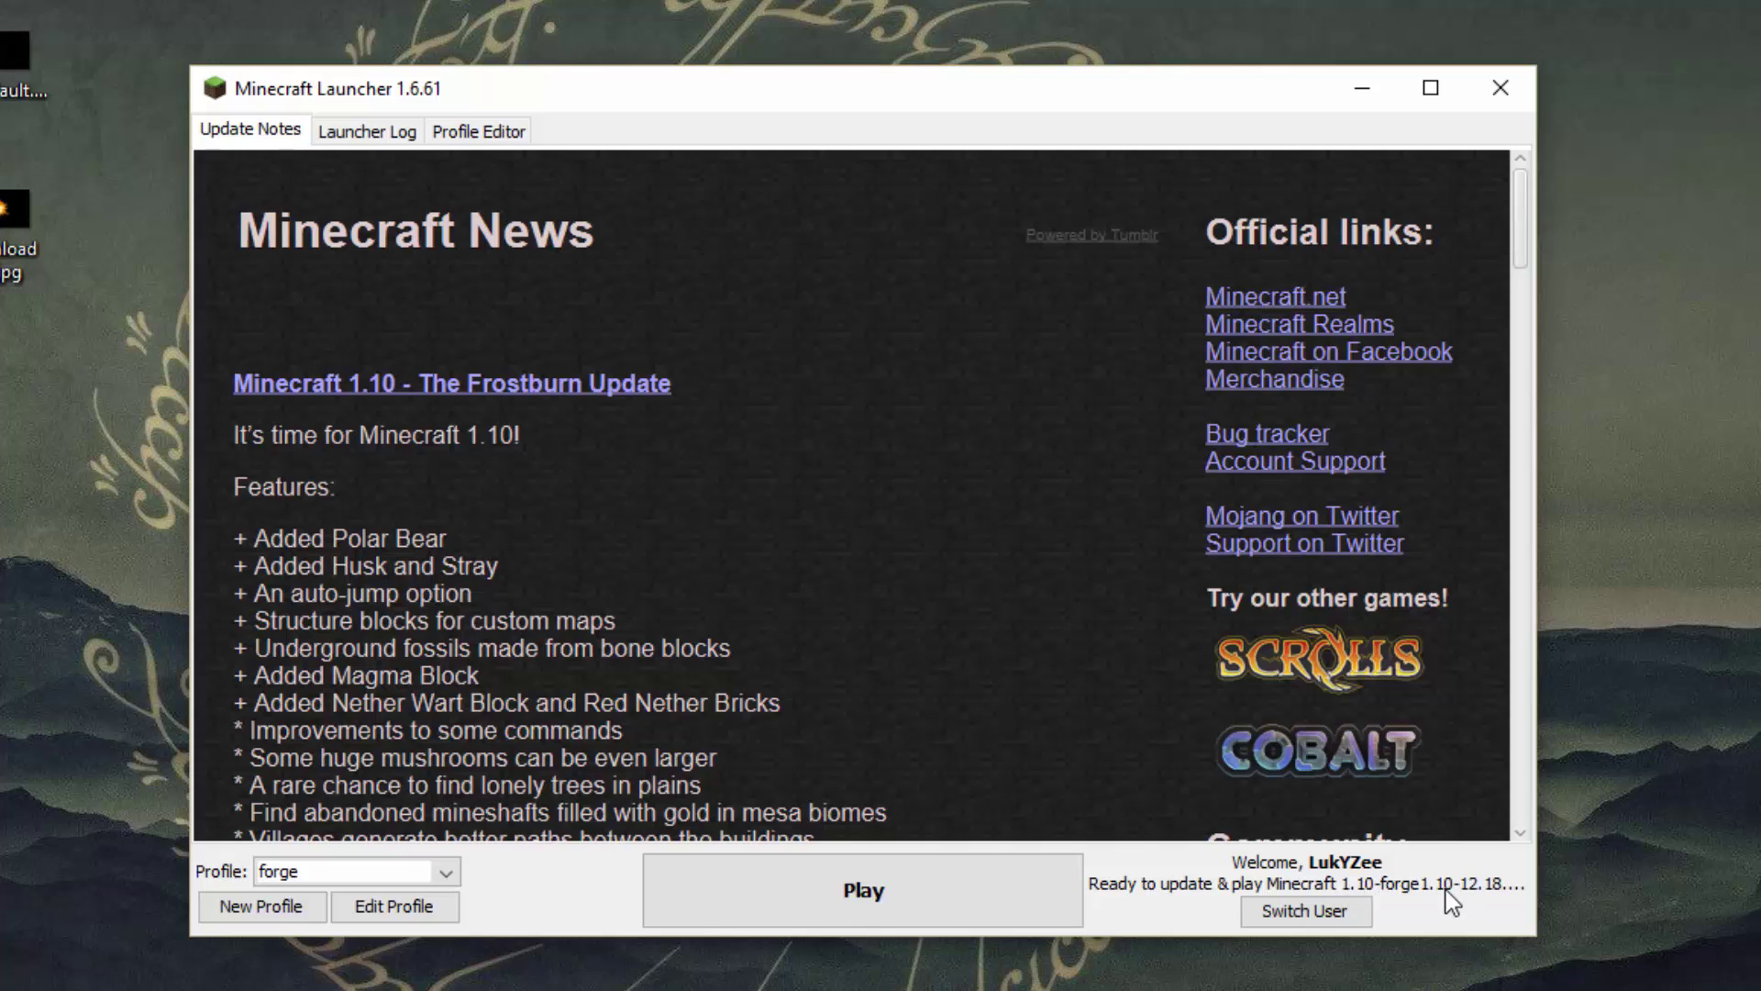
{"action": "left_click", "coordinate": [423, 879]}
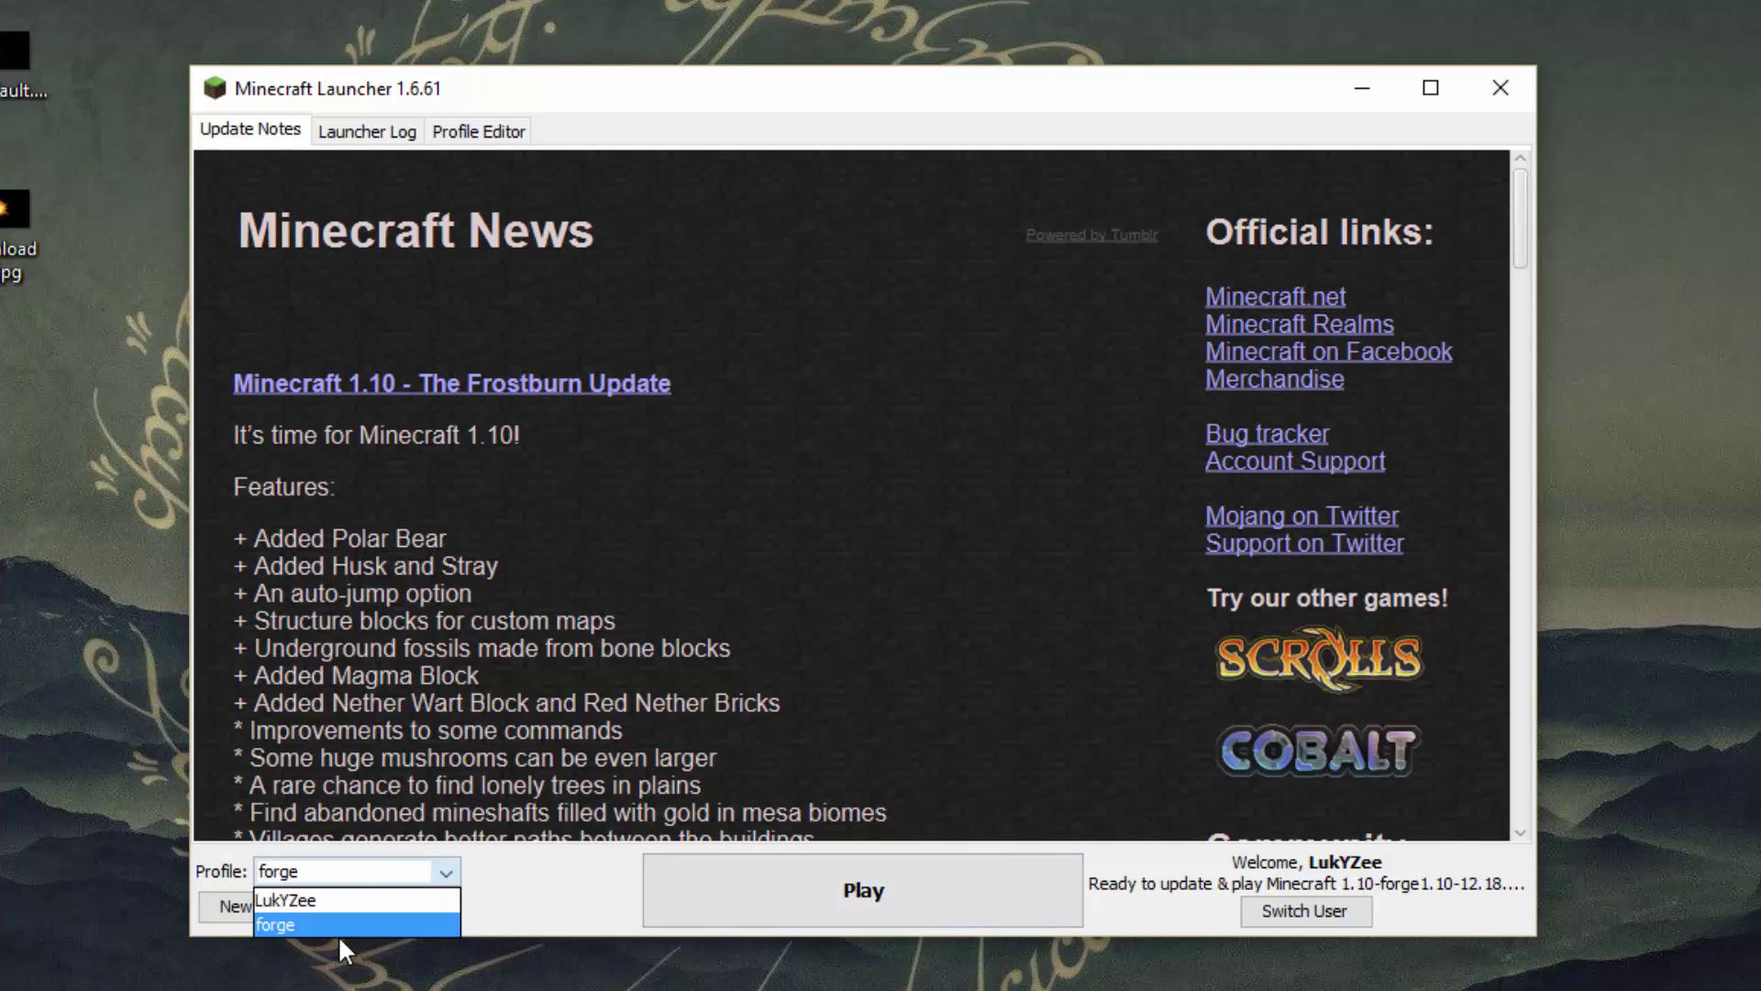
{"action": "left_click", "coordinate": [337, 934]}
{"action": "left_click", "coordinate": [753, 906]}
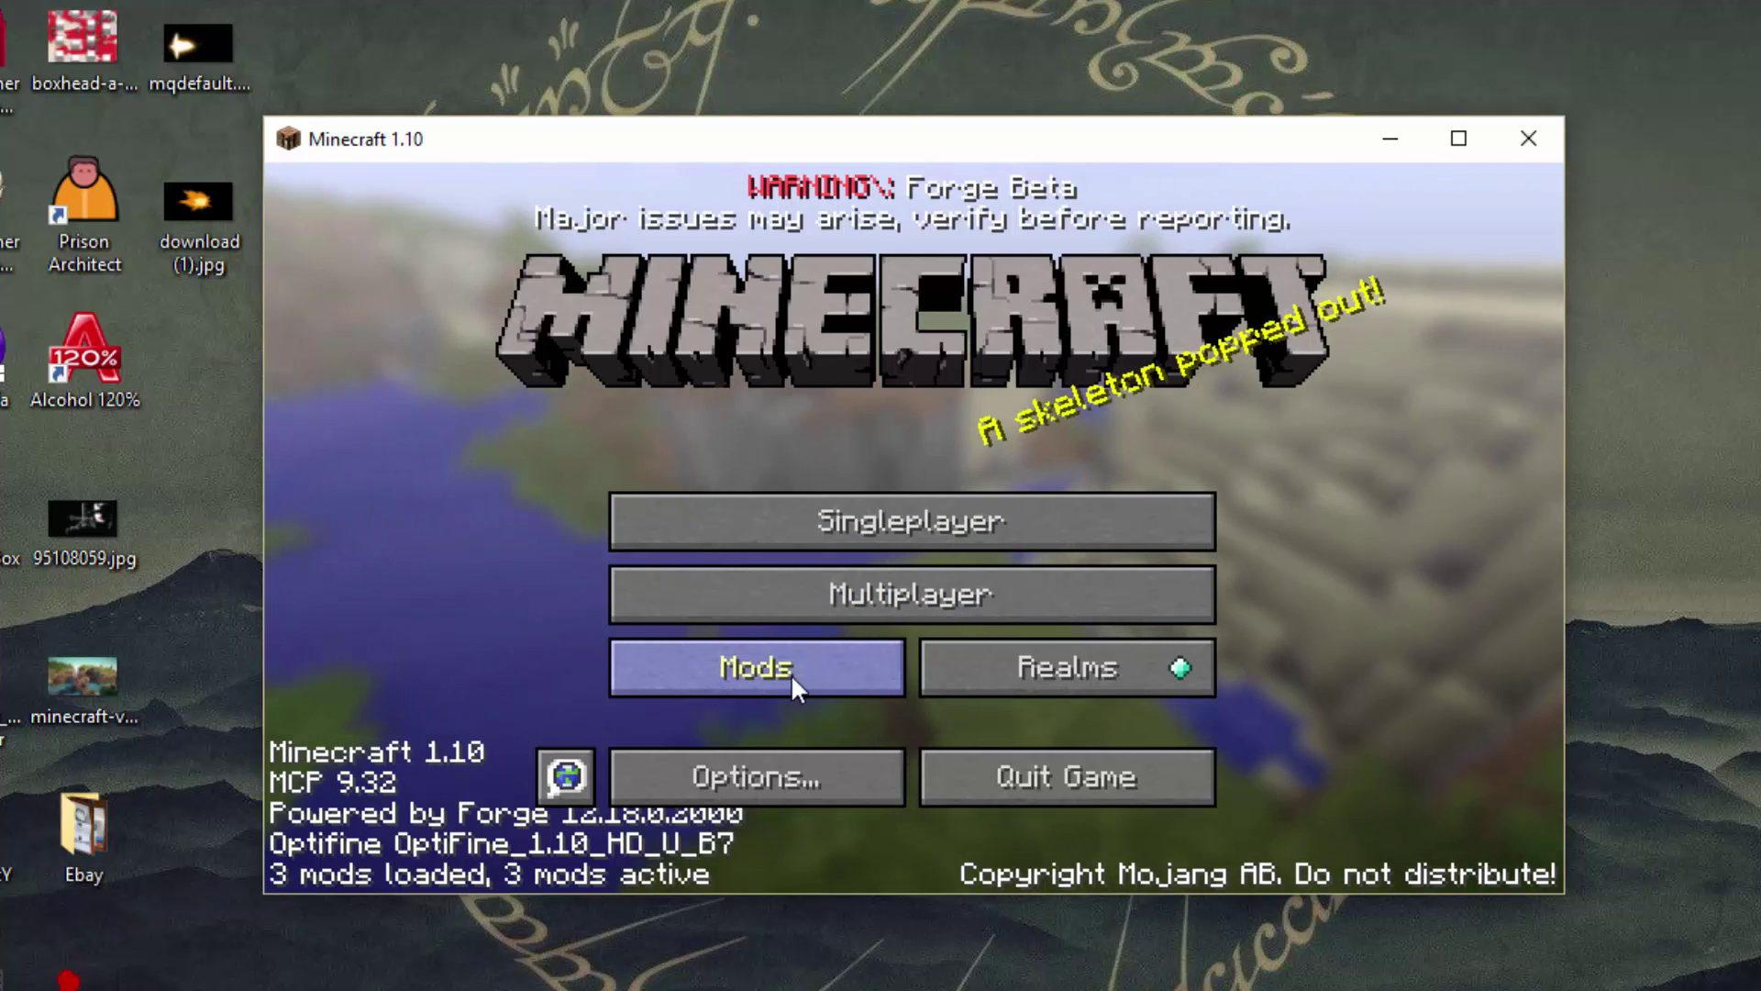
{"action": "left_click", "coordinate": [740, 669]}
{"action": "left_click", "coordinate": [471, 365]}
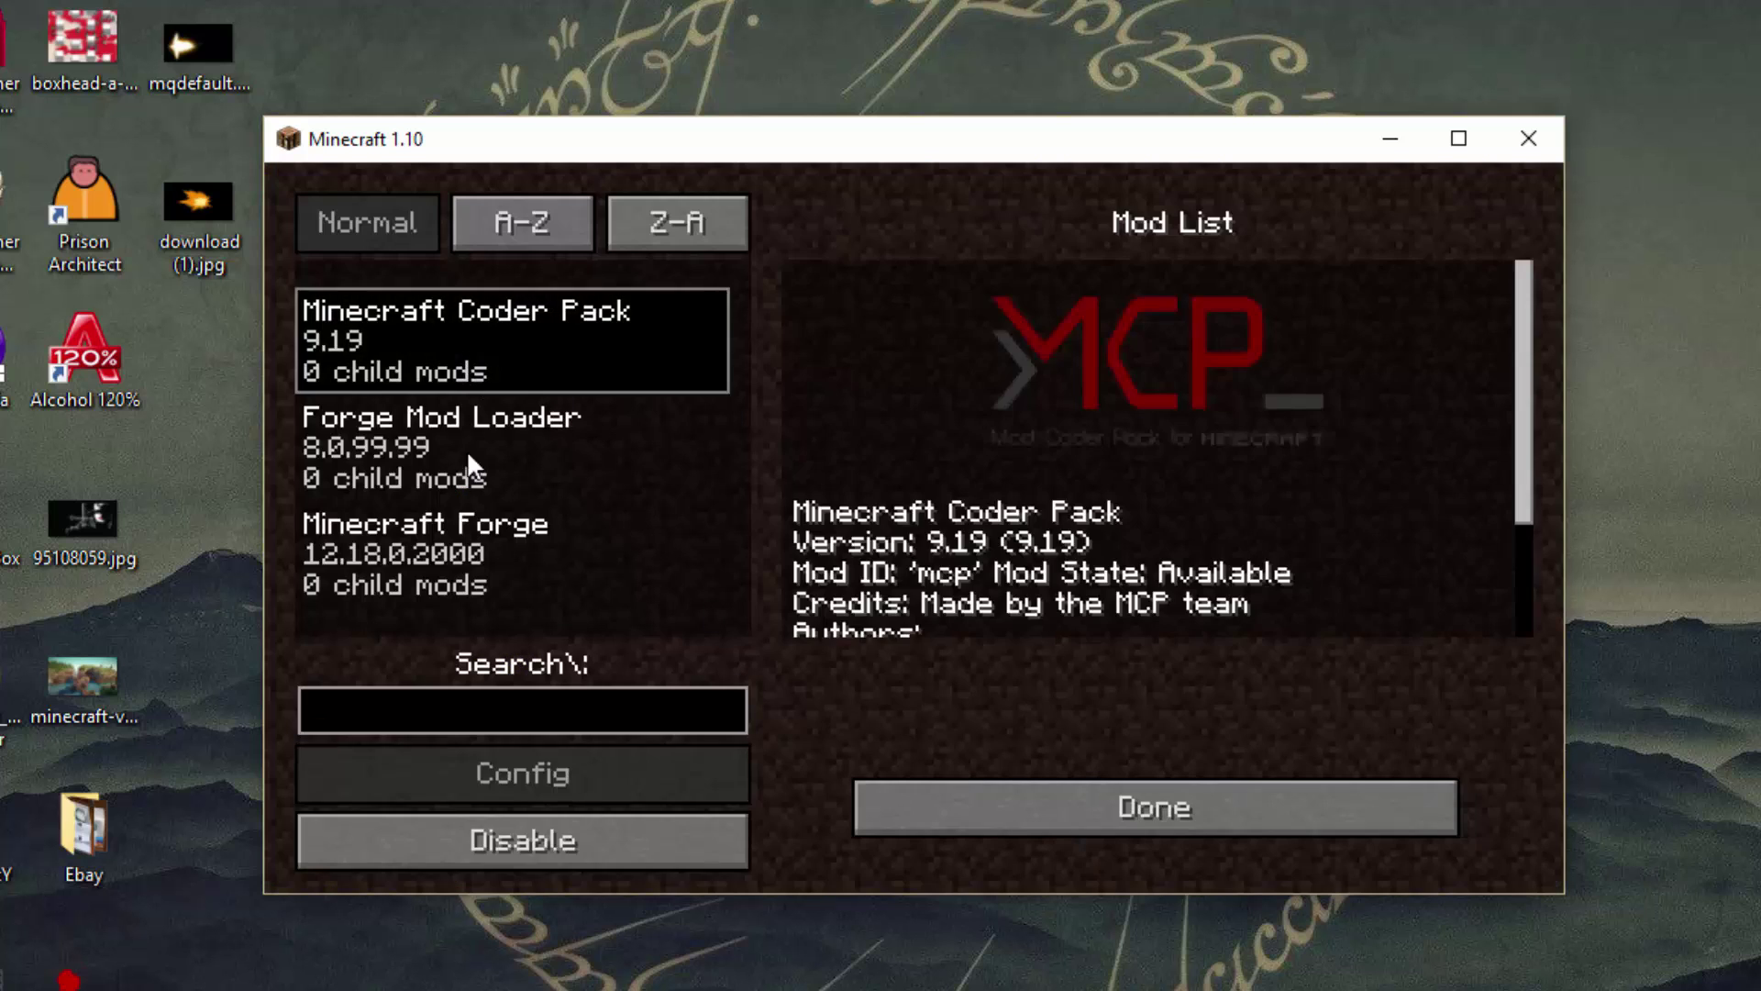
{"action": "left_click", "coordinate": [466, 450]}
{"action": "left_click", "coordinate": [481, 377]}
{"action": "left_click", "coordinate": [479, 433]}
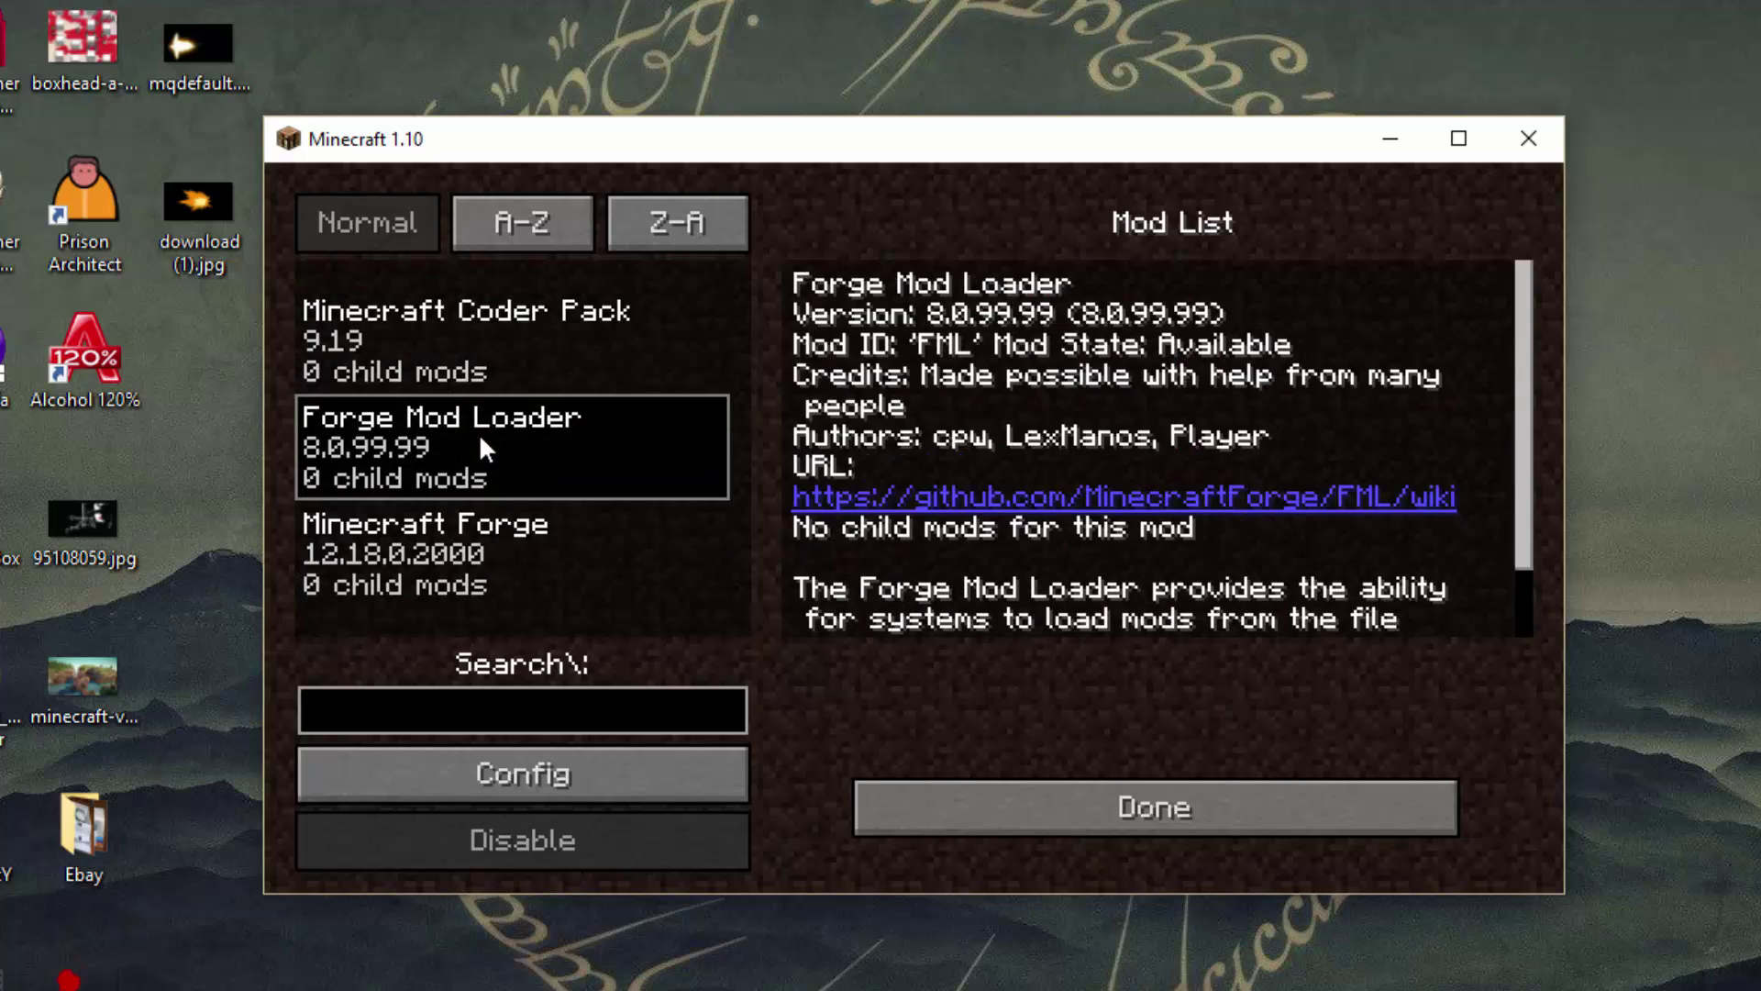
{"action": "left_click", "coordinate": [539, 361]}
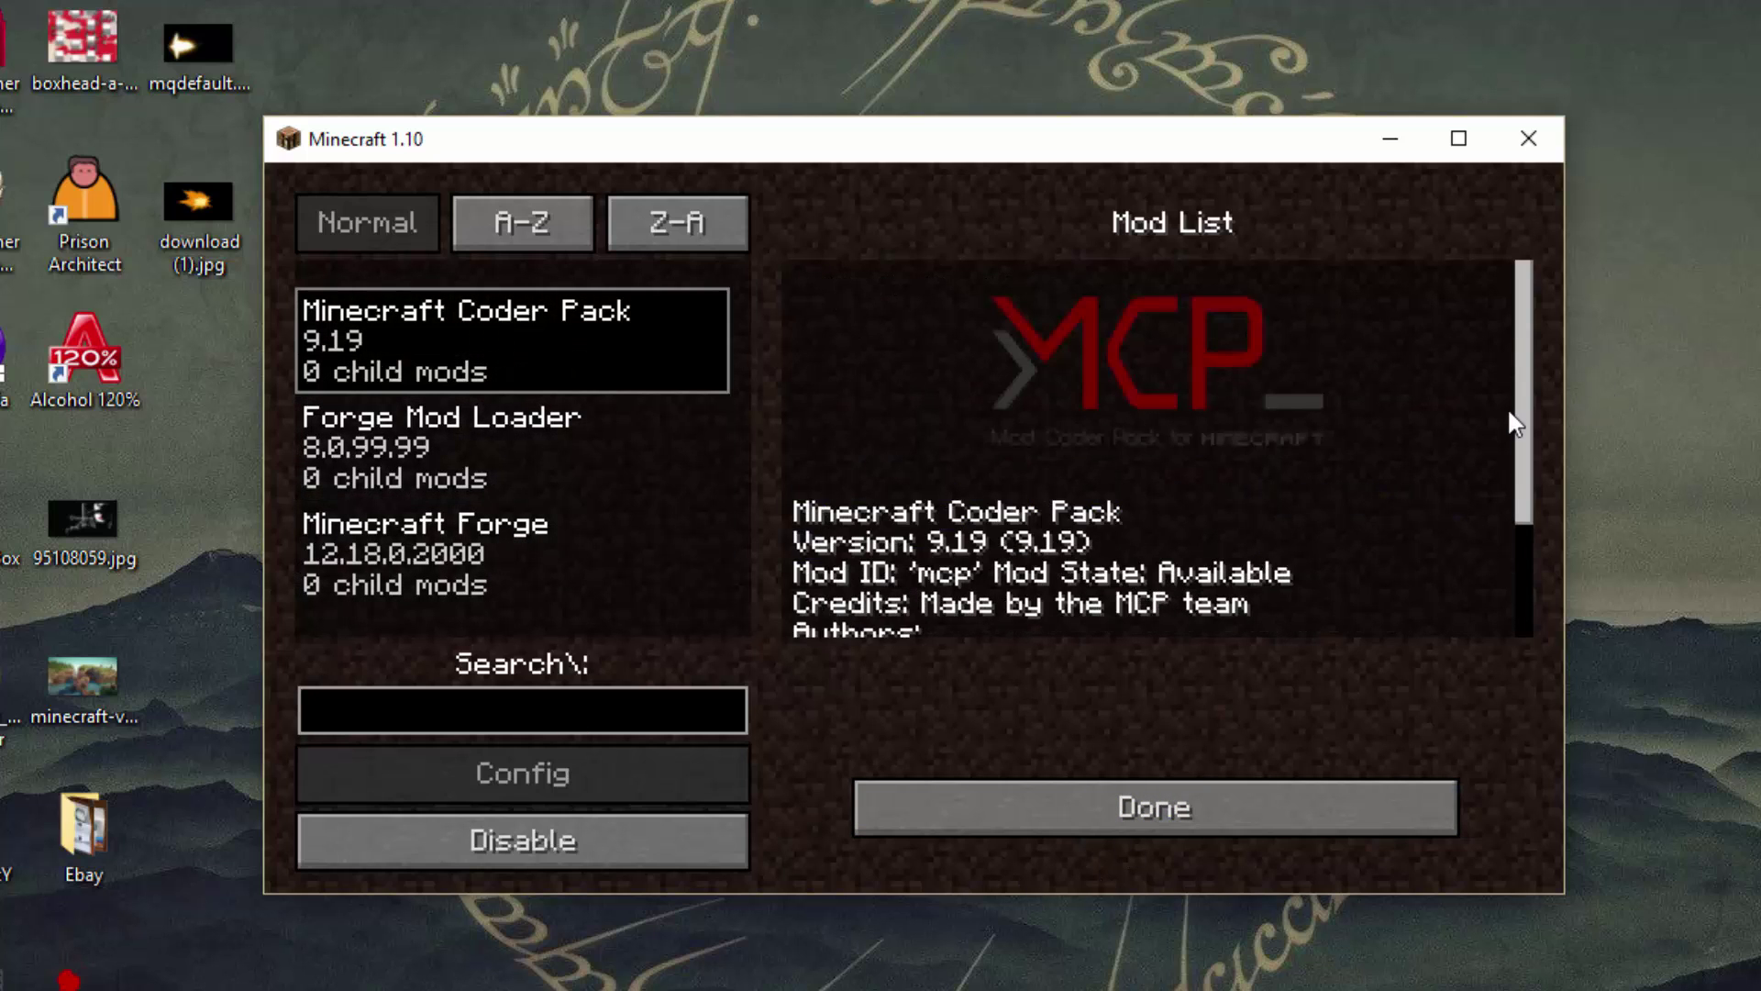
{"action": "left_click", "coordinate": [1033, 817]}
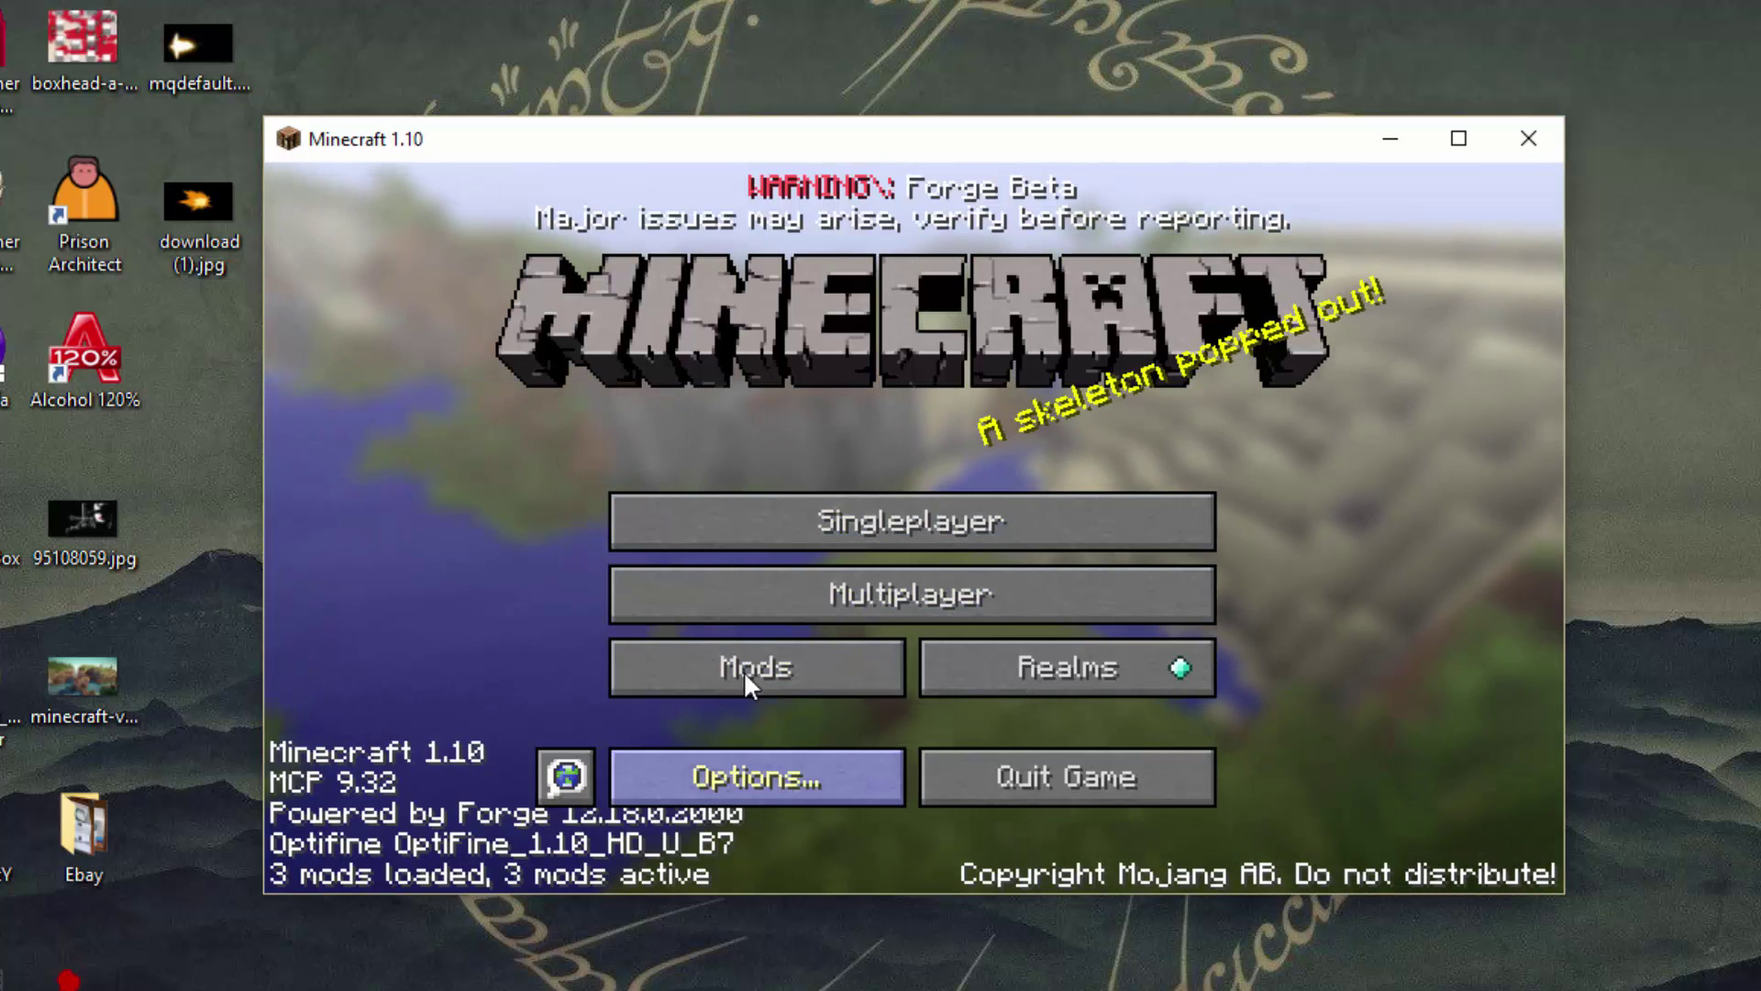
Step: Go from Options to Video Settings to the OptiFine Animation Settings screen
{"action": "left_click", "coordinate": [768, 779]}
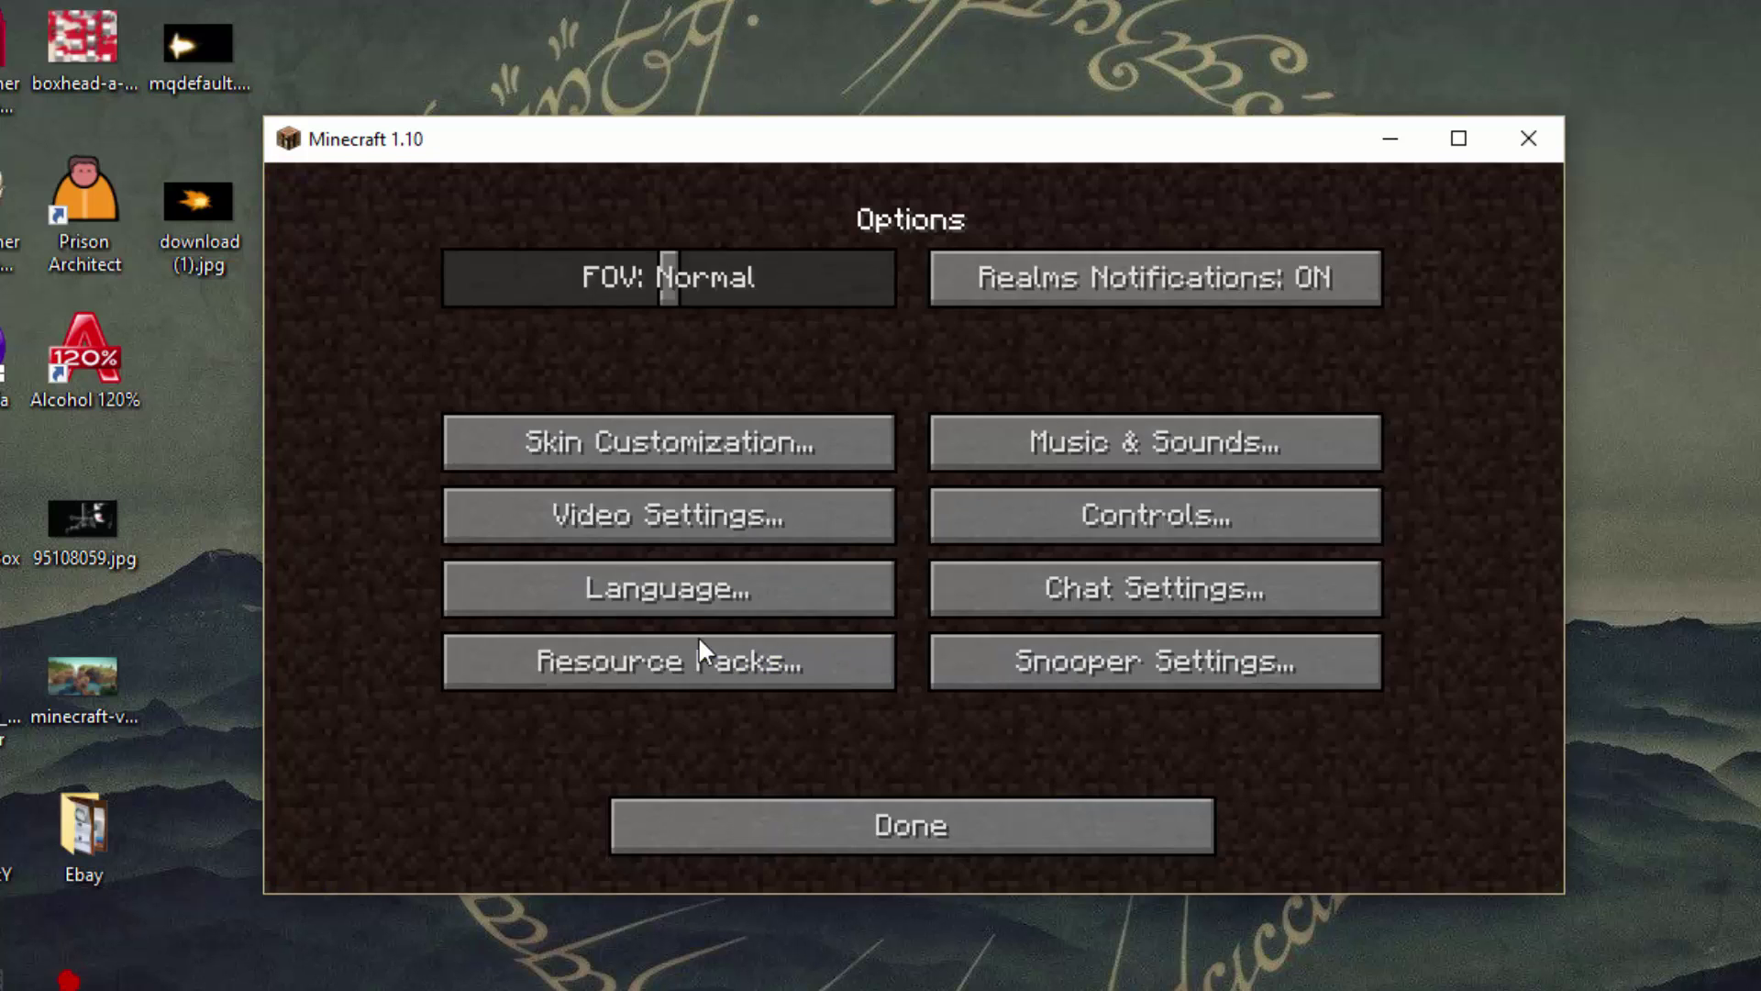
{"action": "left_click", "coordinate": [625, 518]}
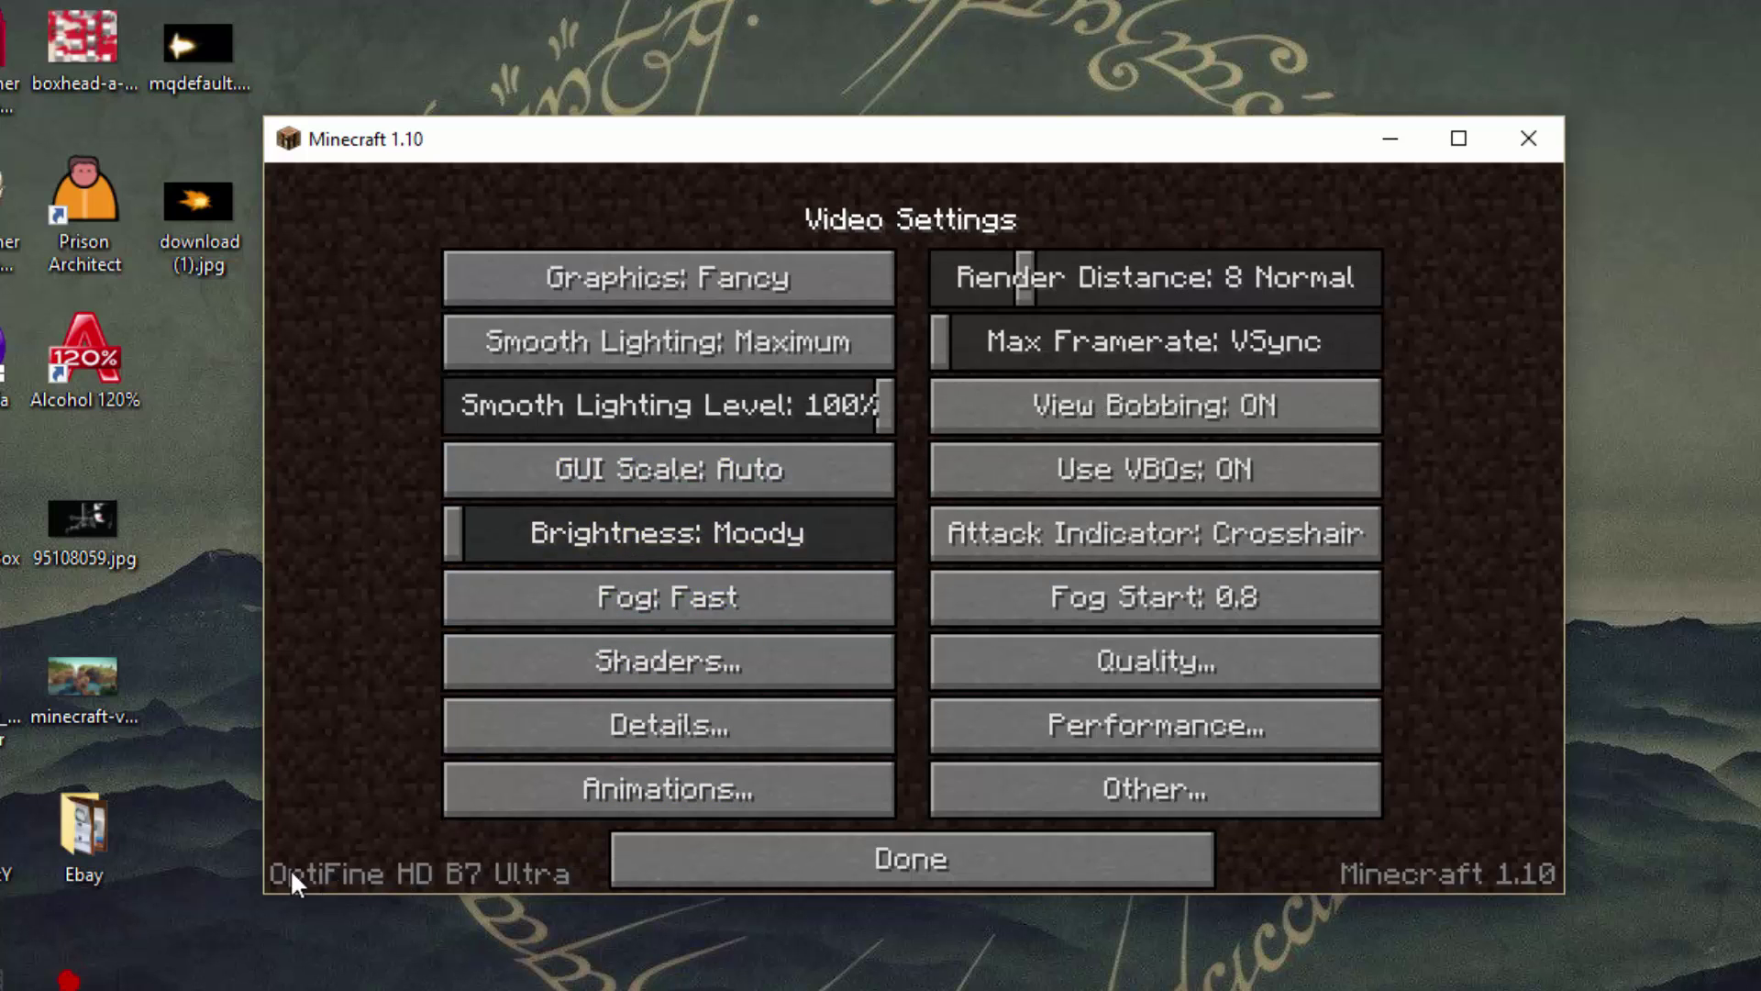
{"action": "mouse_move", "coordinate": [544, 541]}
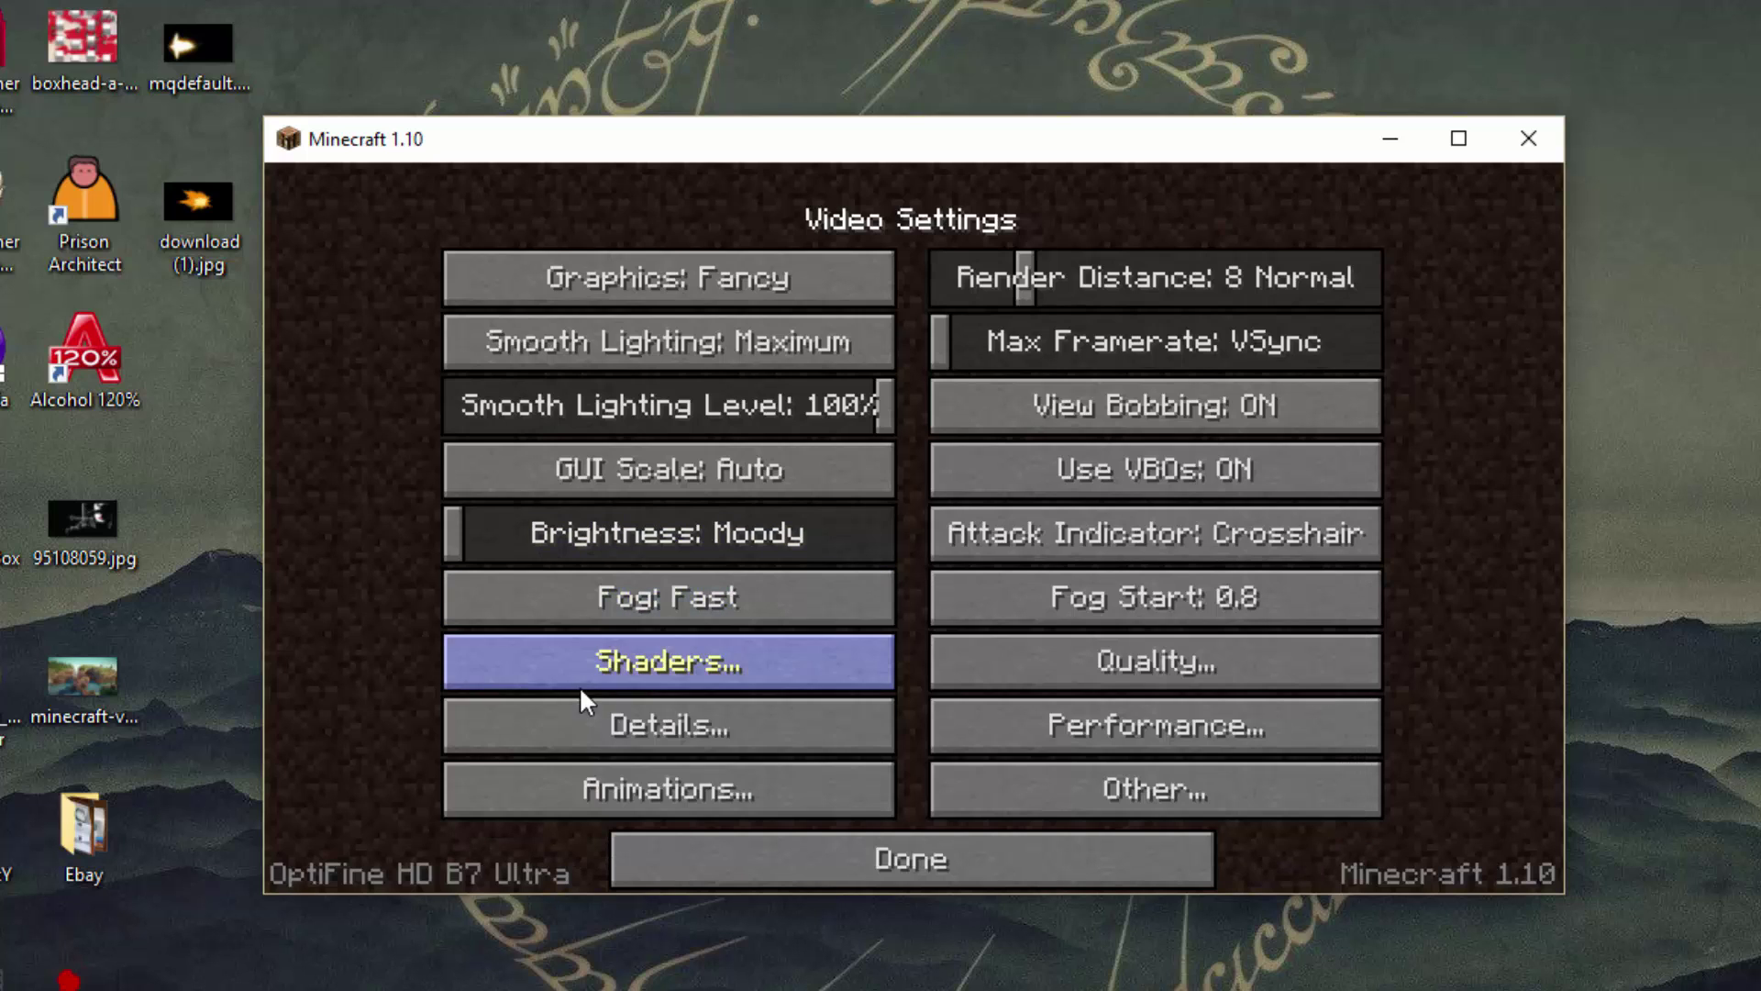
{"action": "left_click", "coordinate": [664, 791]}
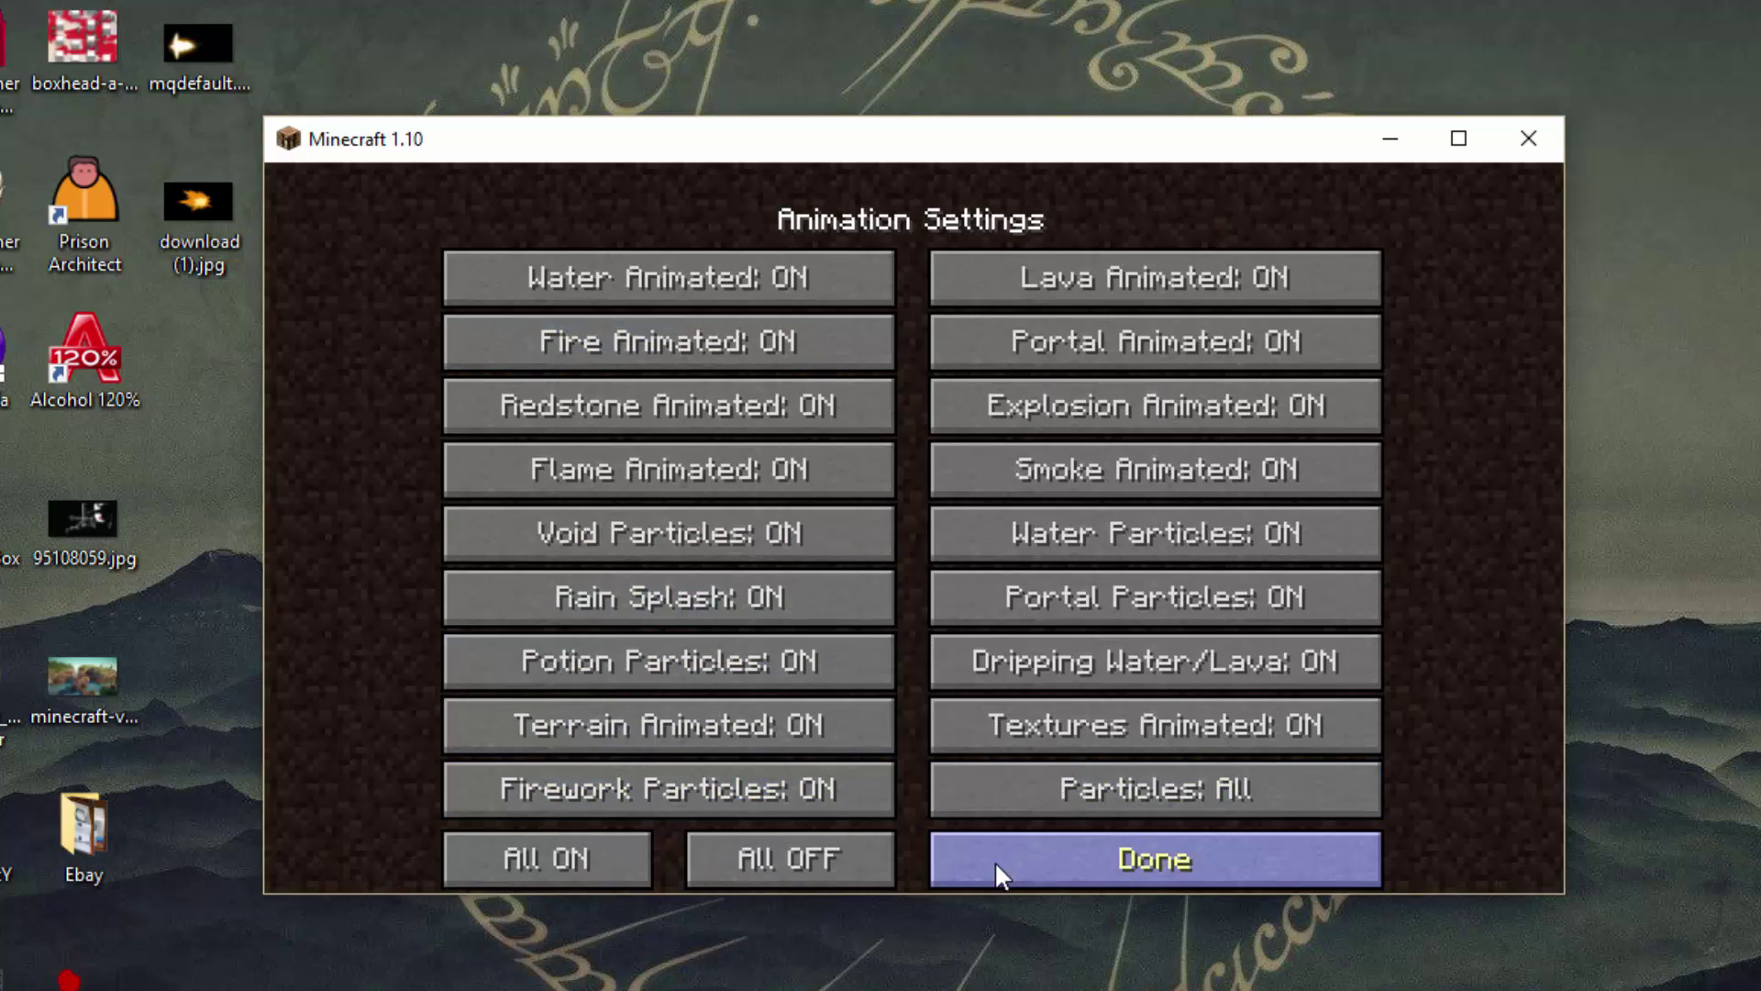